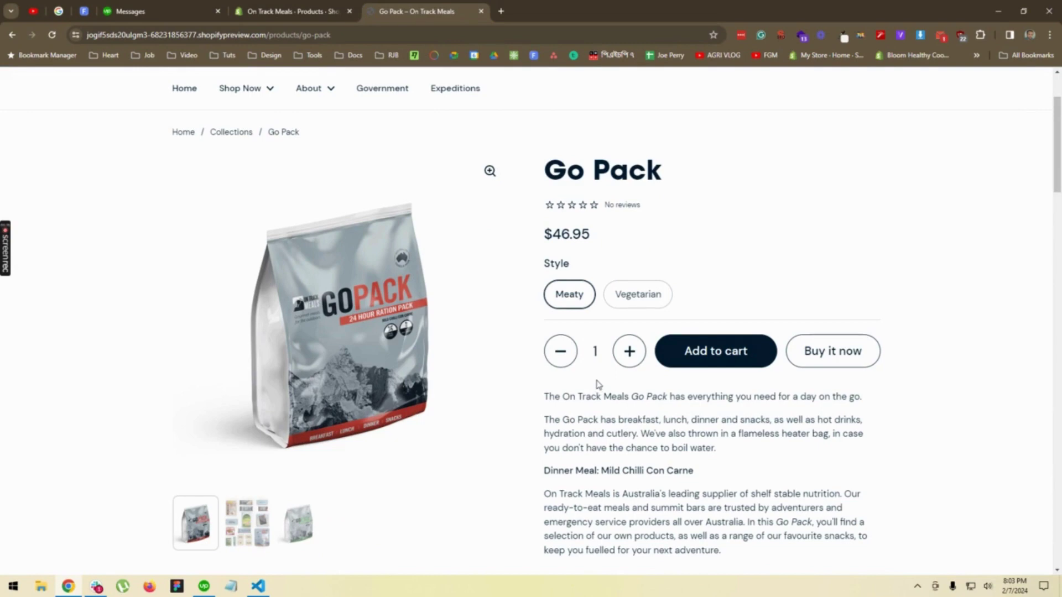
- Toggle the Go Pack between Vegetarian and Meaty styles, comparing their description lists
{"action": "left_click", "coordinate": [638, 298]}
{"action": "left_click", "coordinate": [567, 300]}
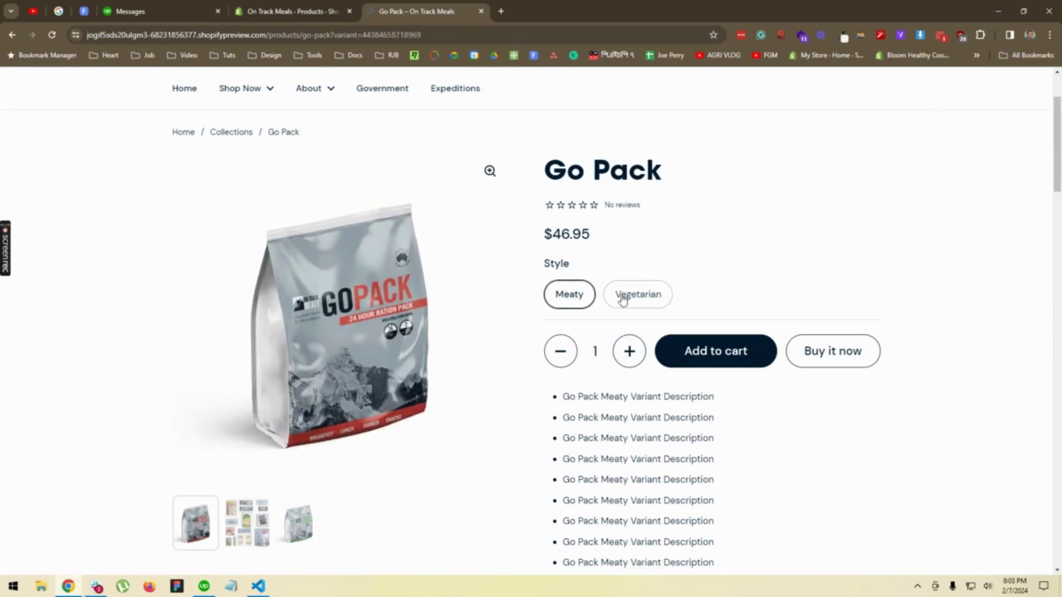
{"action": "left_click", "coordinate": [646, 297]}
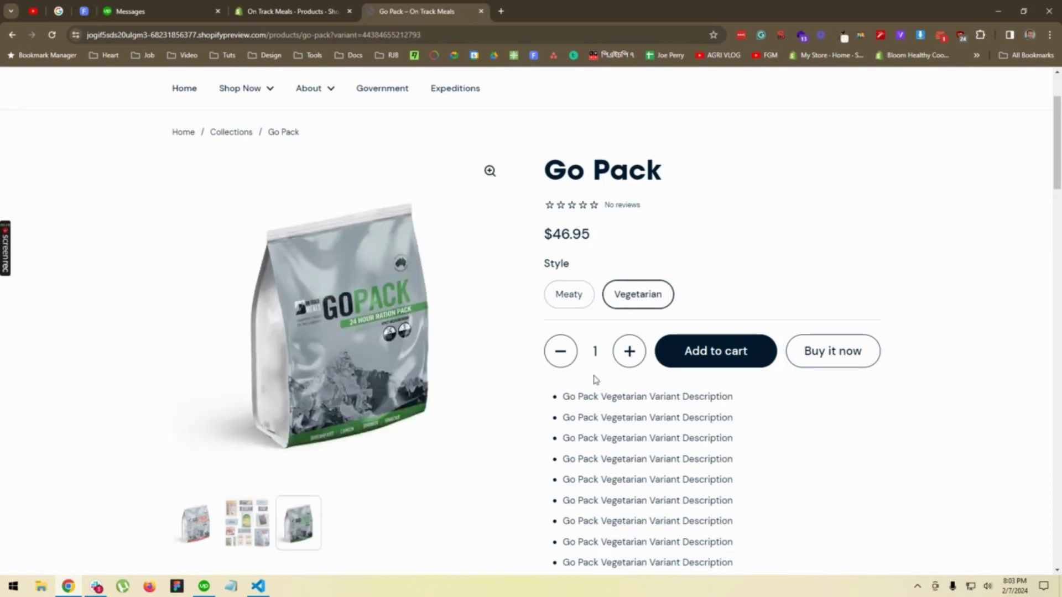
{"action": "scroll", "coordinate": [595, 379], "scroll_direction": "down", "scroll_amount": 3}
{"action": "left_click_drag", "start_coordinate": [569, 230], "coordinate": [777, 450]}
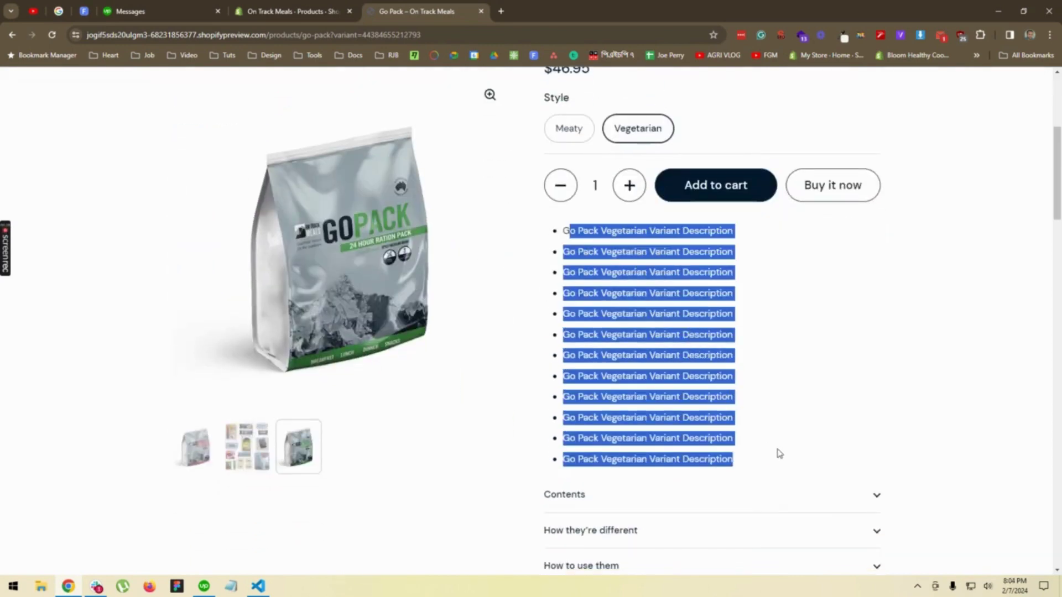
{"action": "scroll", "coordinate": [763, 415], "scroll_direction": "up", "scroll_amount": 1}
{"action": "scroll", "coordinate": [755, 391], "scroll_direction": "up", "scroll_amount": 2}
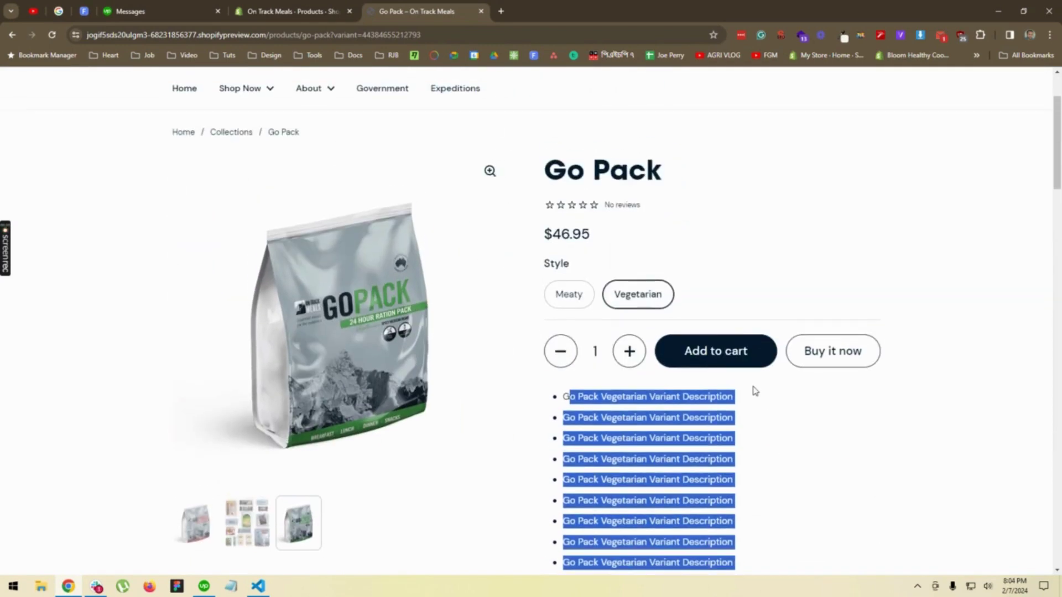
- Switch the Go Pack back to Meaty and select the ?variant ID in the address bar
{"action": "left_click", "coordinate": [568, 296]}
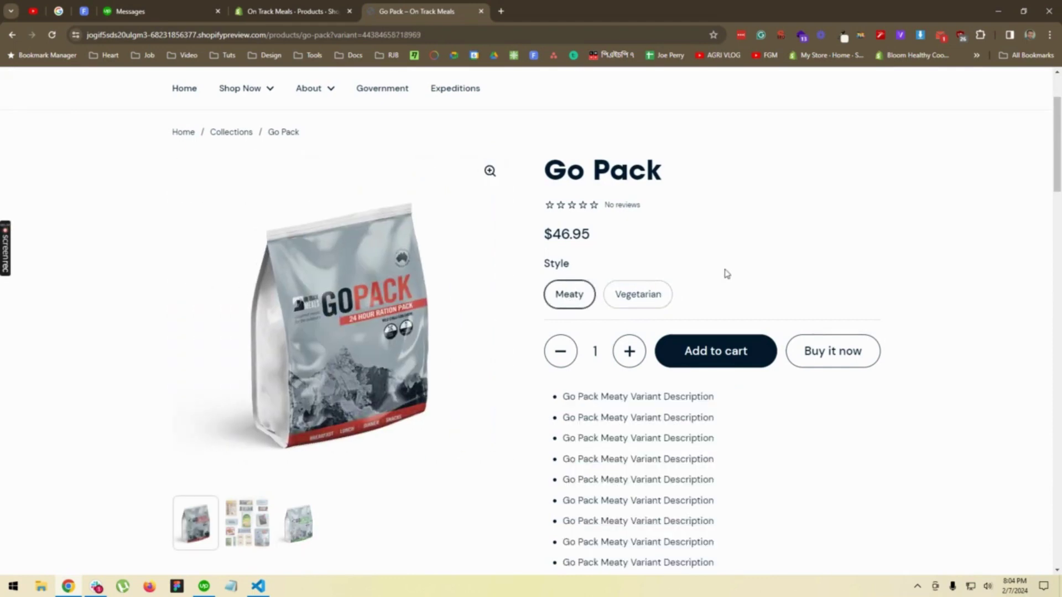
{"action": "scroll", "coordinate": [725, 273], "scroll_direction": "down", "scroll_amount": 2}
{"action": "scroll", "coordinate": [575, 334], "scroll_direction": "up", "scroll_amount": 3}
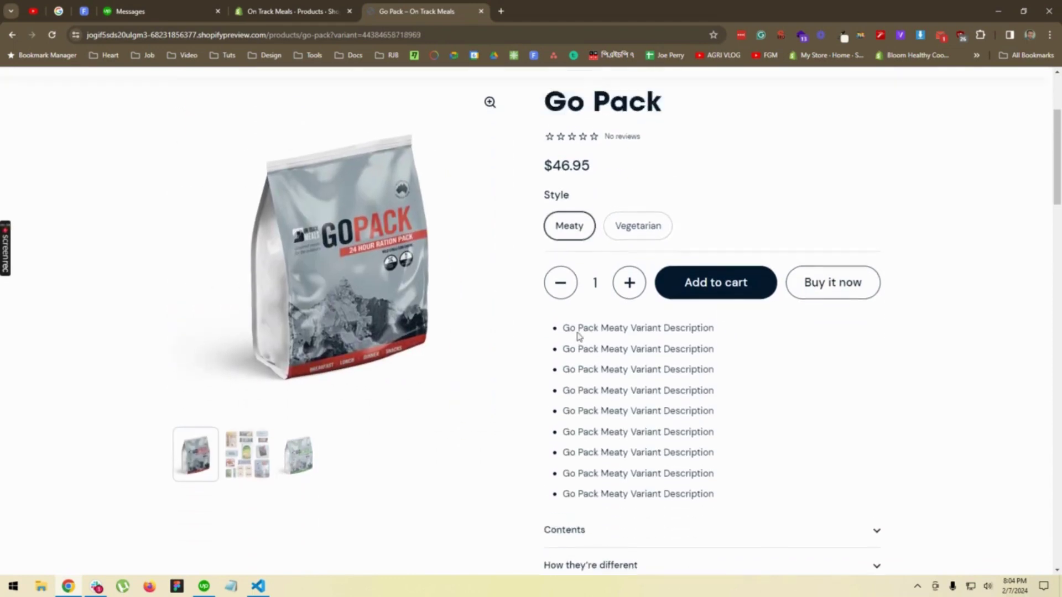
{"action": "left_click_drag", "start_coordinate": [332, 34], "coordinate": [605, 67]}
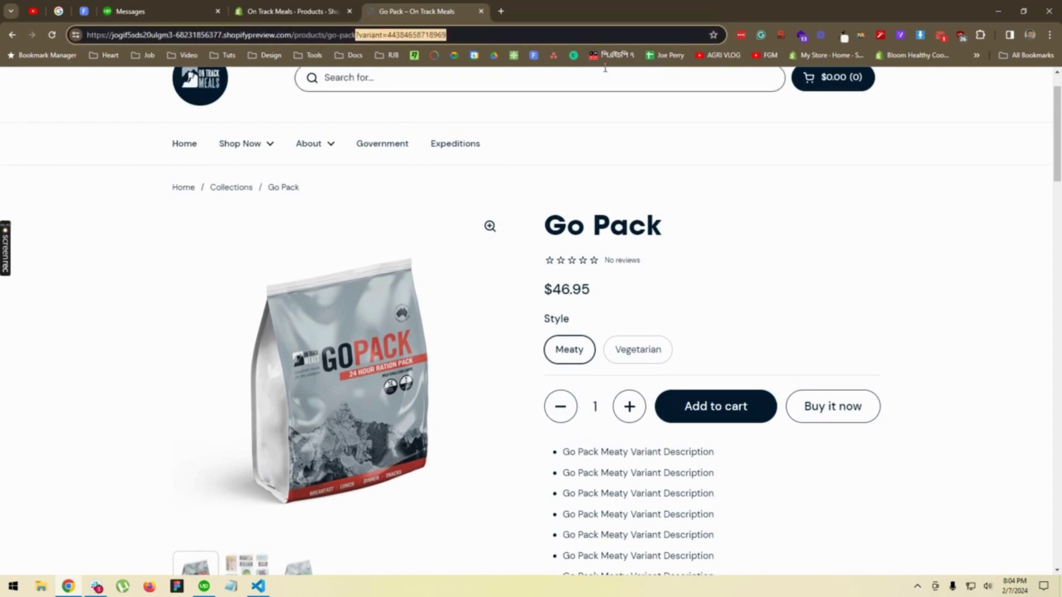
- Reload the Go Pack page without the variant ID and inspect its default description
{"action": "key", "text": "BackSpace"}
{"action": "key", "text": "Return"}
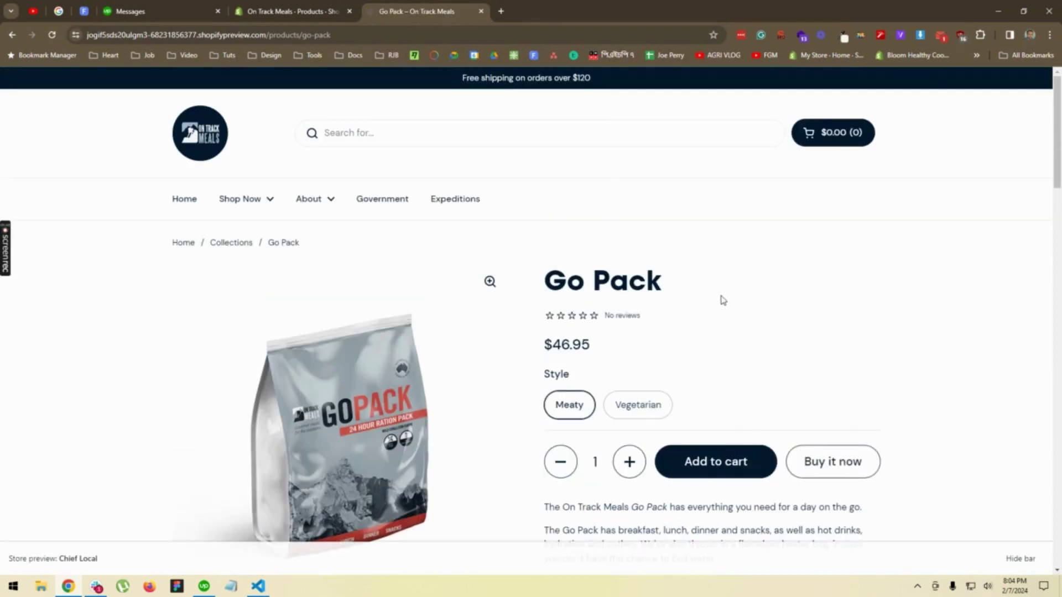
{"action": "scroll", "coordinate": [727, 229], "scroll_direction": "down", "scroll_amount": 4}
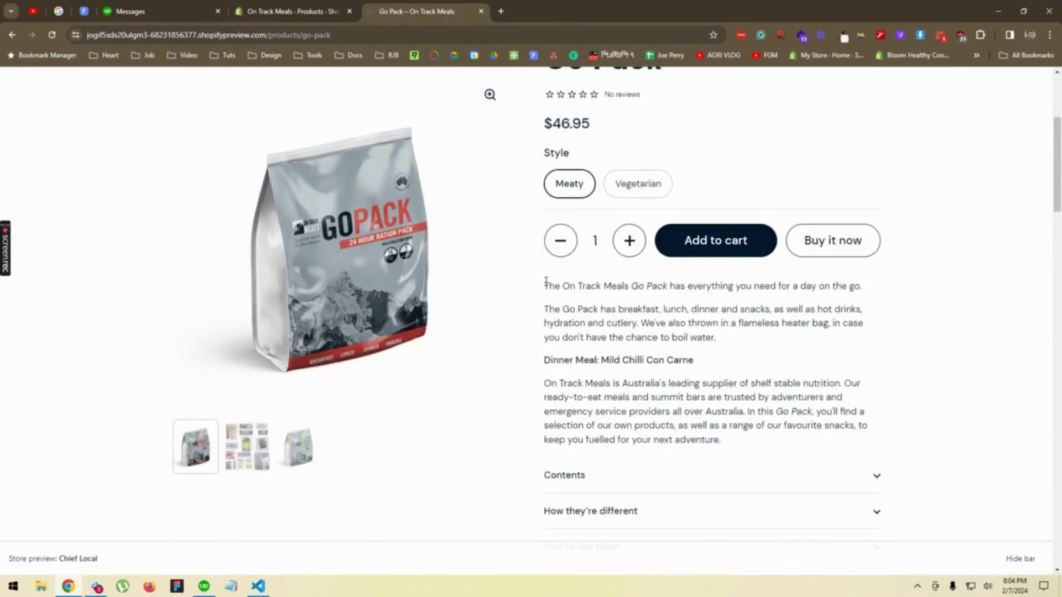
{"action": "left_click_drag", "start_coordinate": [545, 282], "coordinate": [740, 445]}
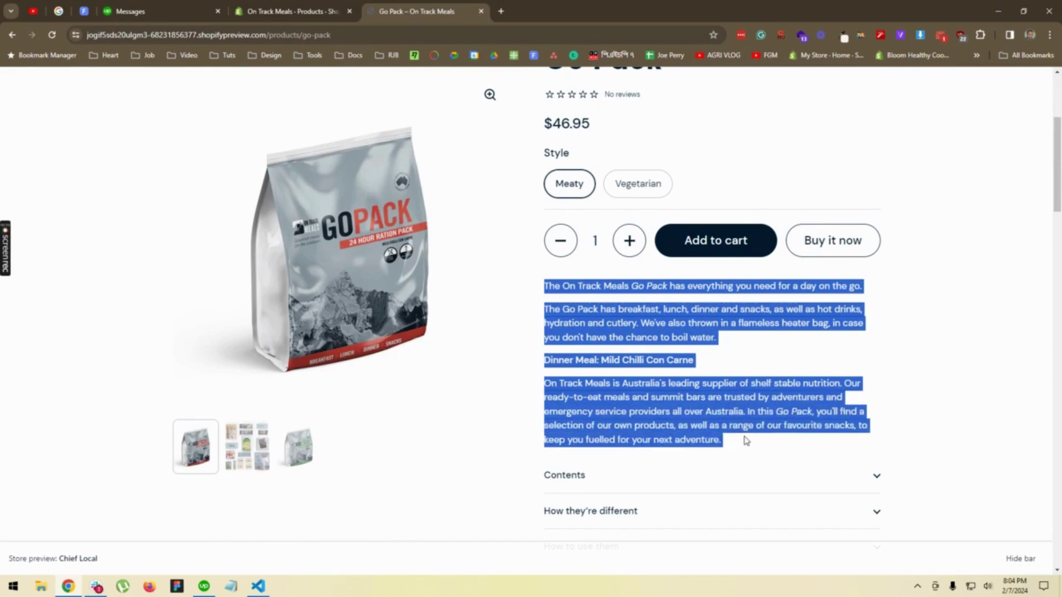
{"action": "left_click", "coordinate": [764, 367]}
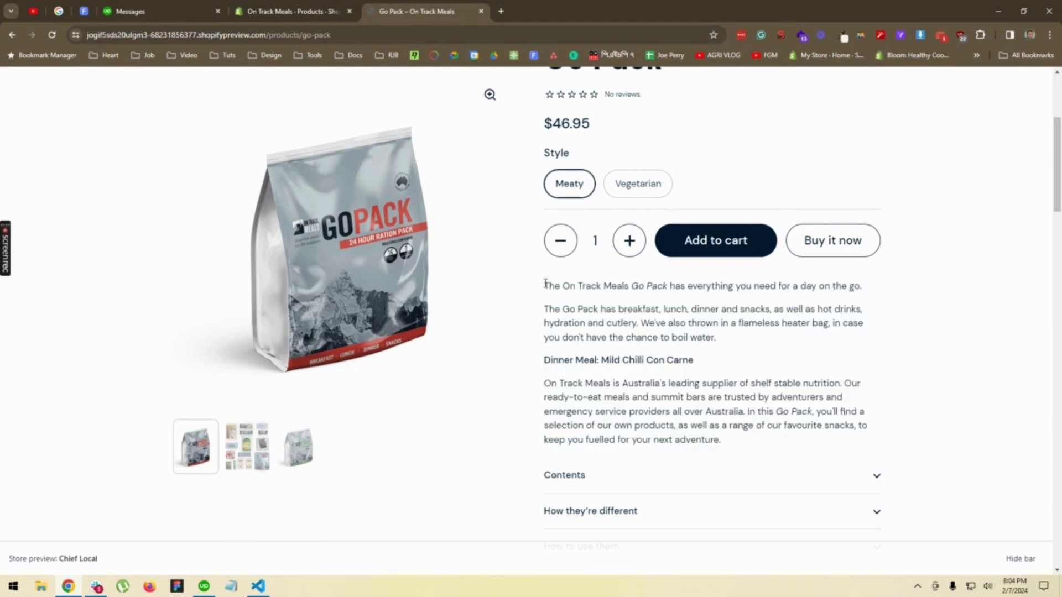
{"action": "left_click_drag", "start_coordinate": [545, 284], "coordinate": [746, 440]}
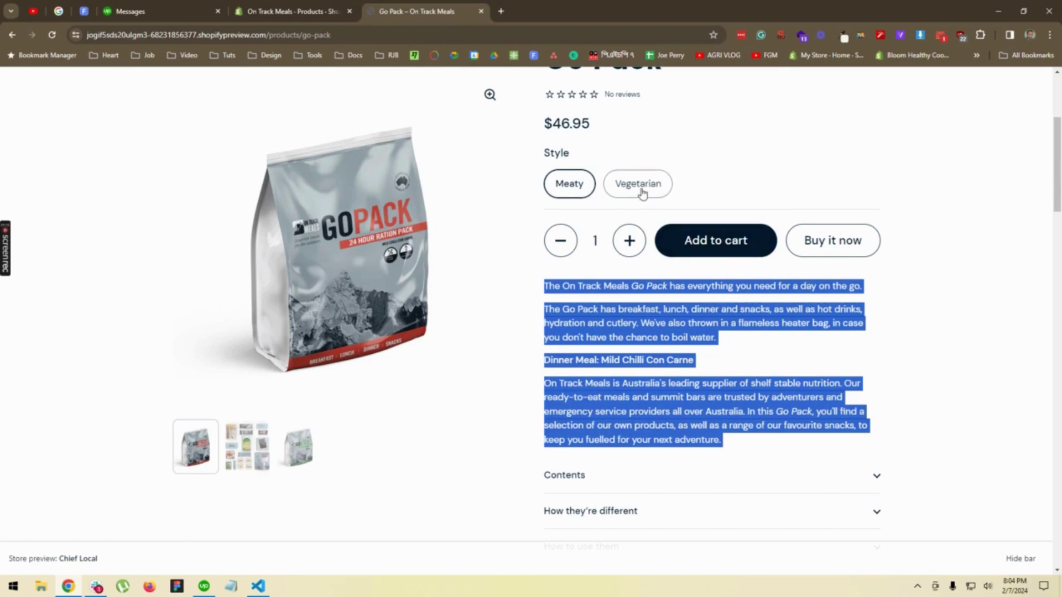
{"action": "left_click", "coordinate": [656, 320]}
- Go to the On Track Meals admin Products list
{"action": "scroll", "coordinate": [662, 310], "scroll_direction": "up", "scroll_amount": 3}
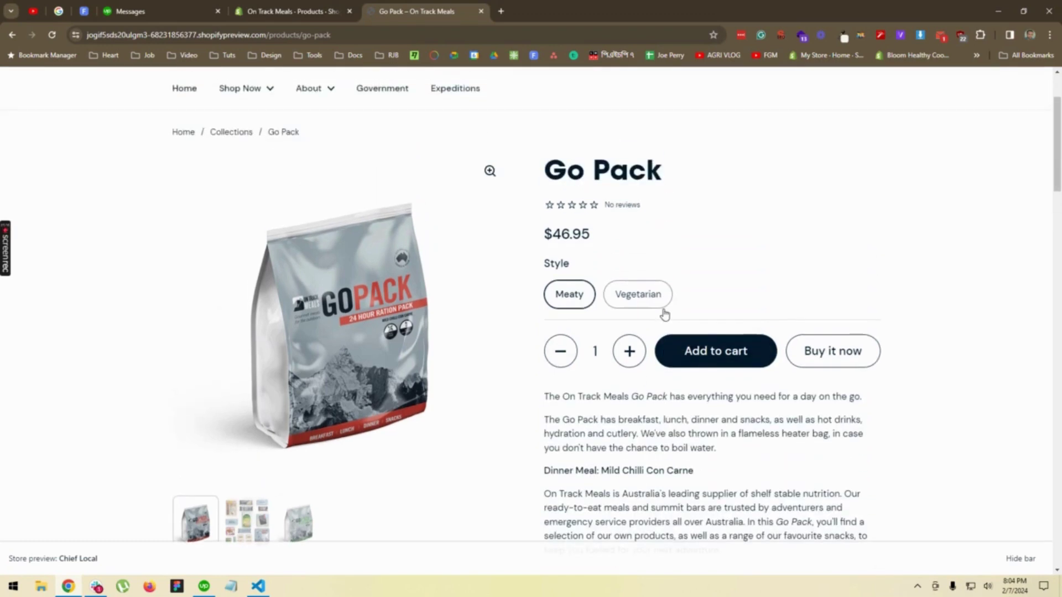
{"action": "scroll", "coordinate": [607, 322], "scroll_direction": "up", "scroll_amount": 1}
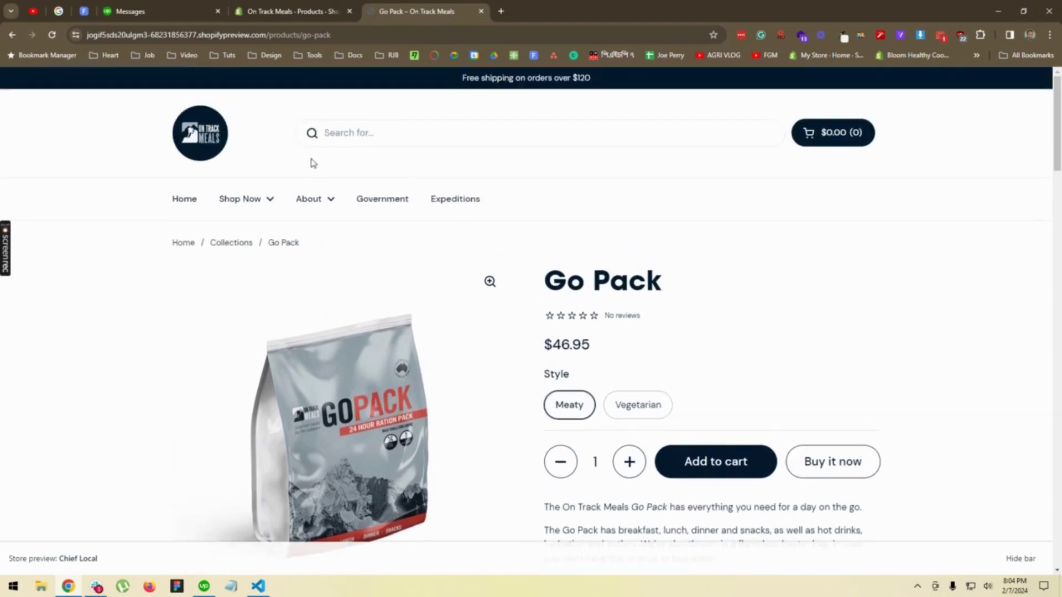
{"action": "left_click", "coordinate": [297, 12]}
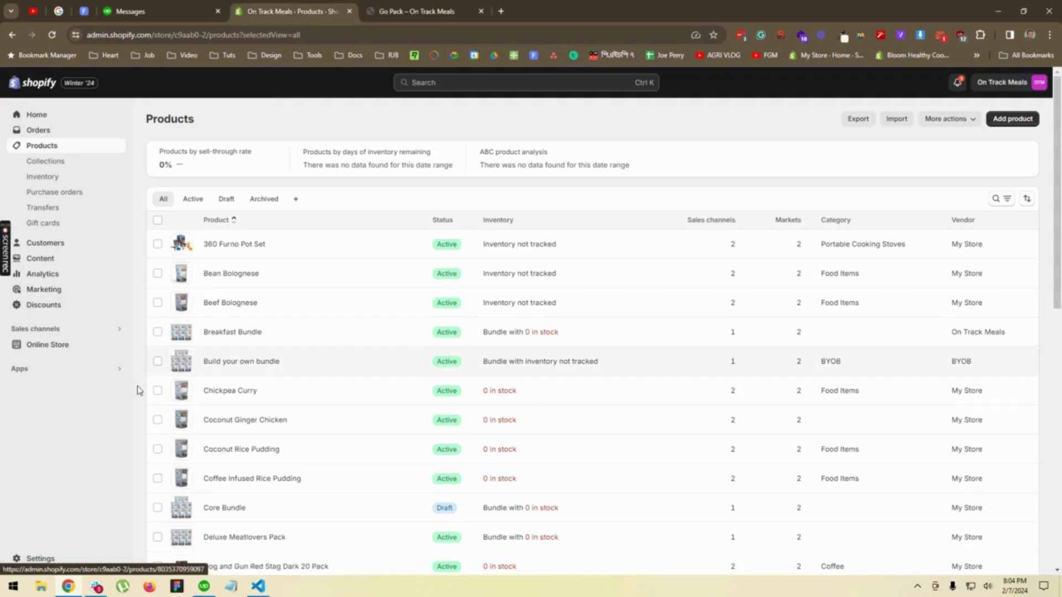
- Go to Settings > Custom data > Variants to list the variant metafield definitions
{"action": "left_click", "coordinate": [42, 558]}
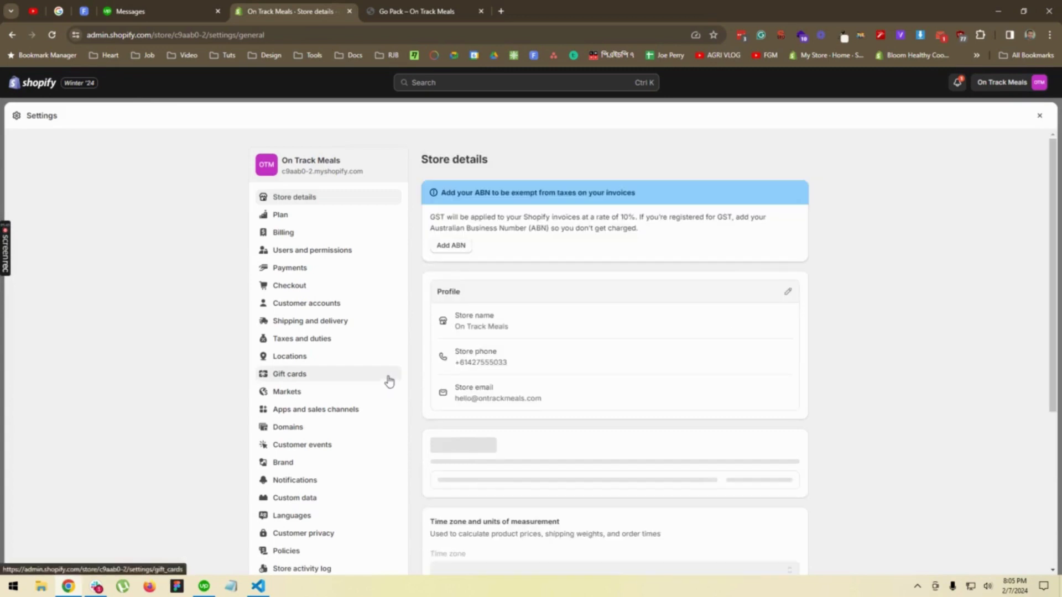
{"action": "scroll", "coordinate": [390, 382], "scroll_direction": "down", "scroll_amount": 1}
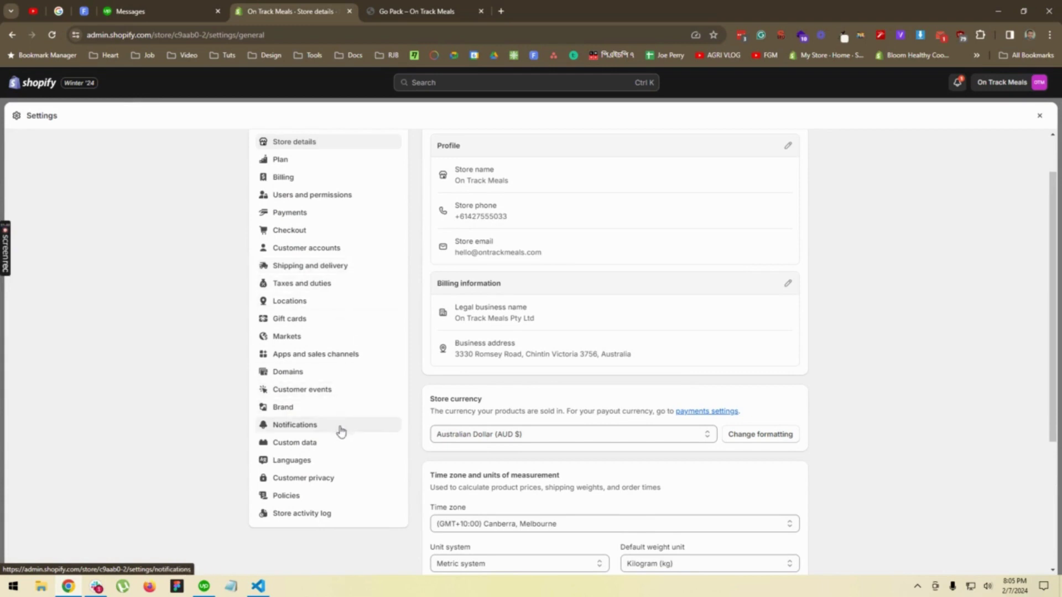
{"action": "left_click", "coordinate": [323, 444]}
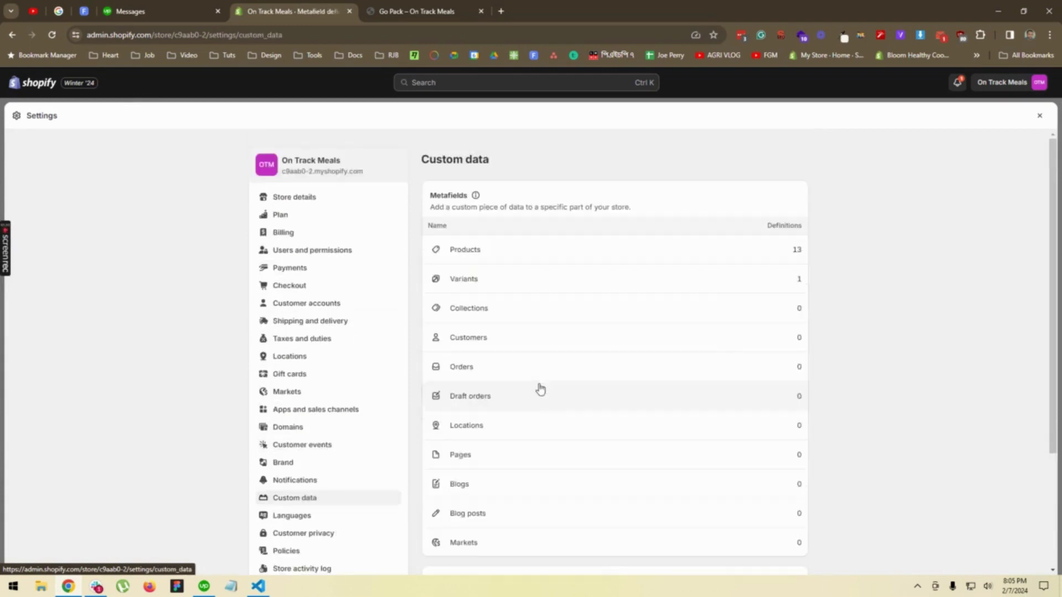
{"action": "left_click", "coordinate": [496, 284]}
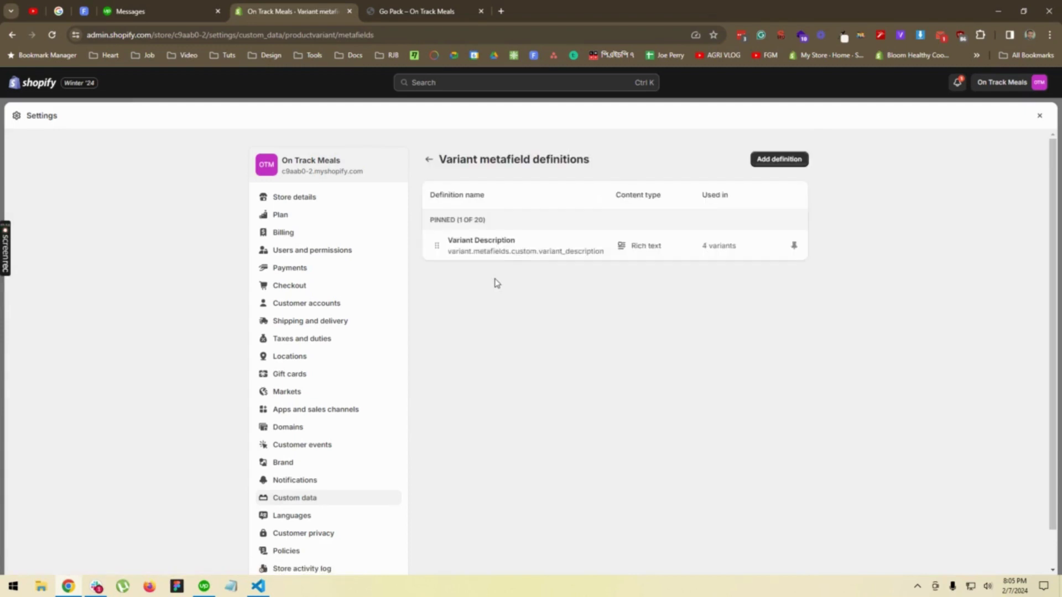
- Review the Variant Description definition and its name, then return to the definitions list
{"action": "left_click", "coordinate": [485, 242]}
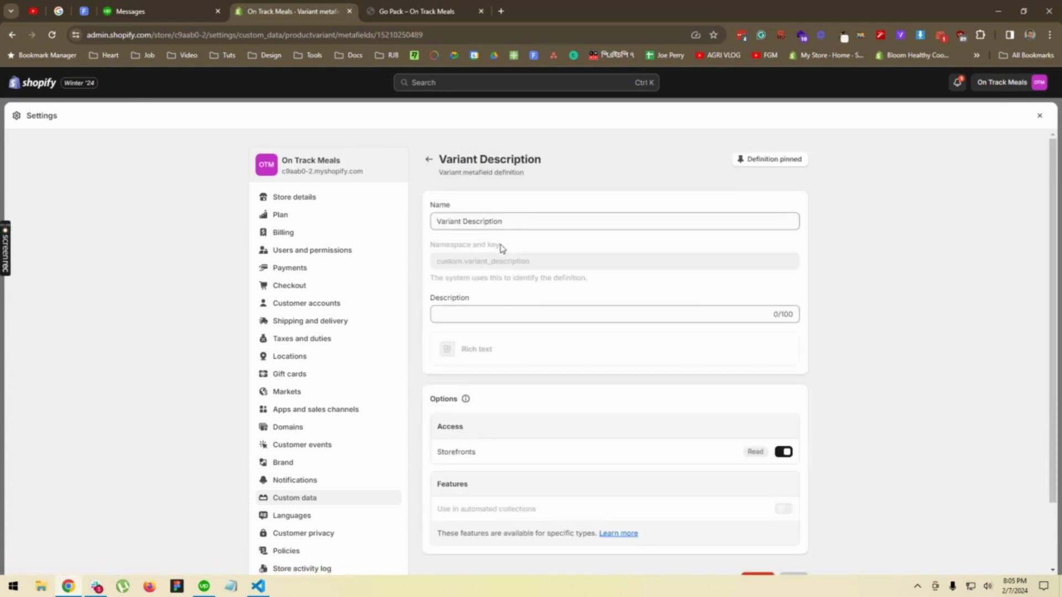
{"action": "left_click", "coordinate": [515, 219]}
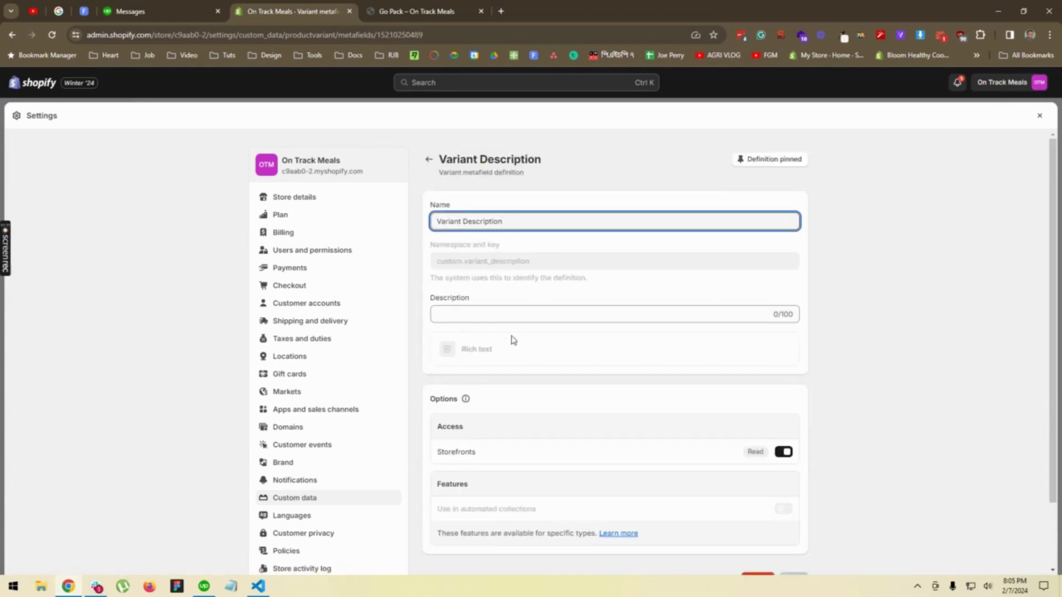
{"action": "scroll", "coordinate": [489, 350], "scroll_direction": "down", "scroll_amount": 2}
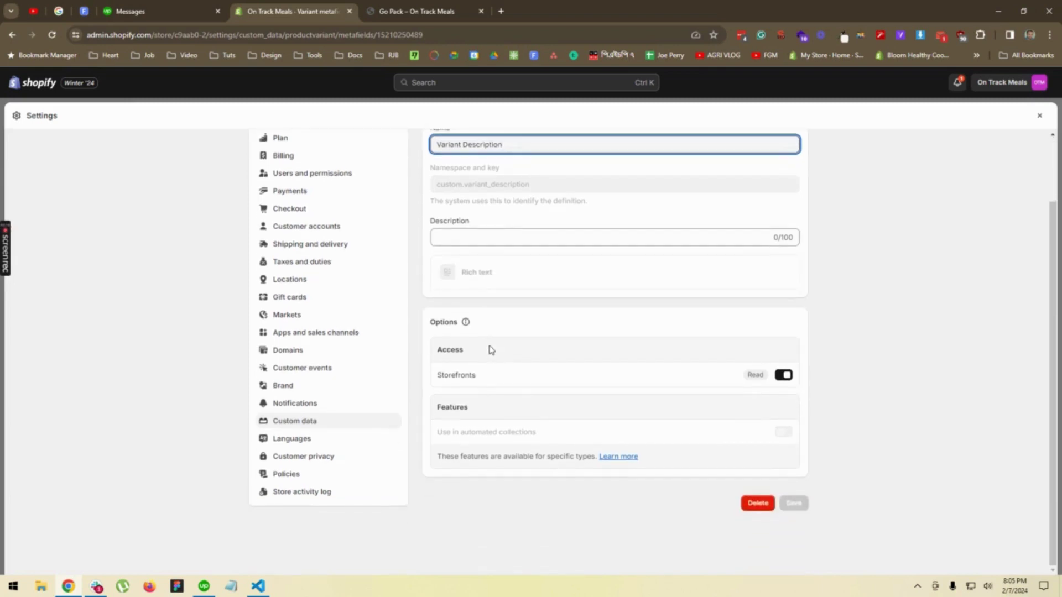
{"action": "scroll", "coordinate": [490, 349], "scroll_direction": "up", "scroll_amount": 2}
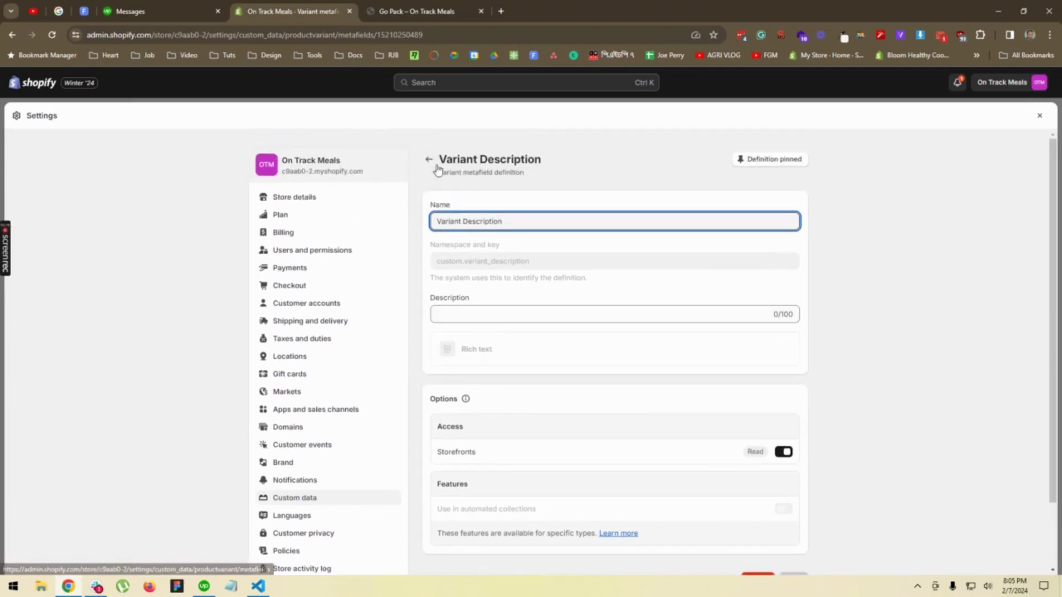
{"action": "triple_click", "coordinate": [468, 222]}
{"action": "key", "text": "ctrl+c"}
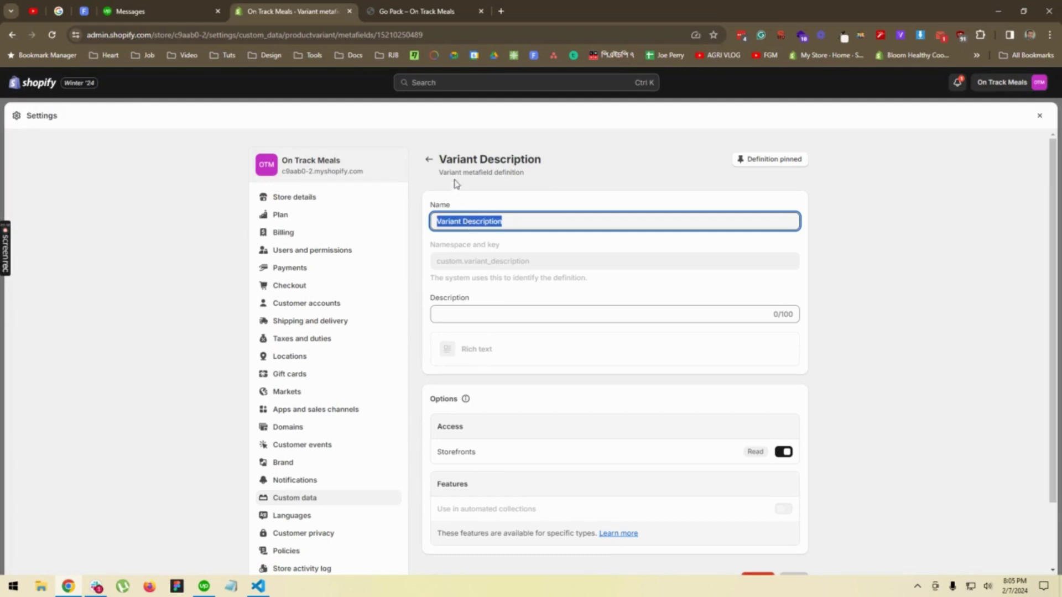
{"action": "left_click", "coordinate": [428, 159]}
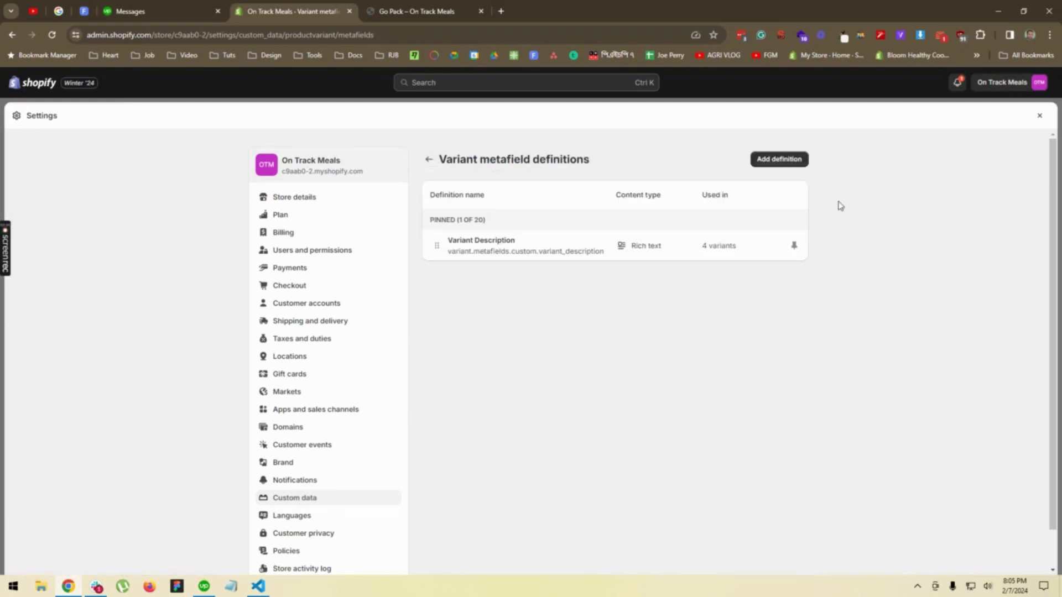
- Start a new variant metafield definition named 'Variant Description Test'
{"action": "left_click", "coordinate": [777, 160]}
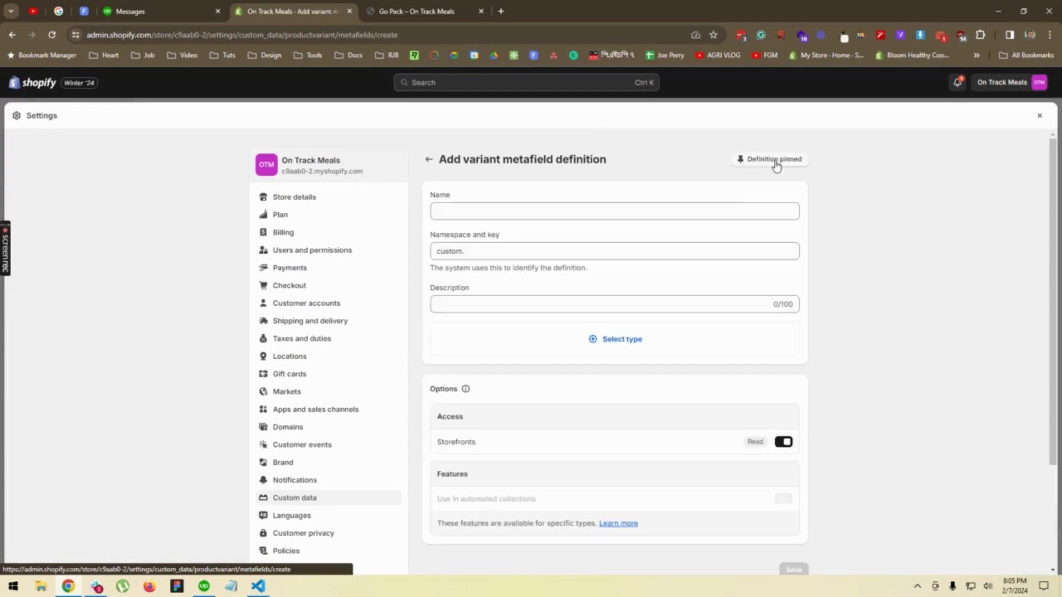
{"action": "left_click", "coordinate": [583, 213]}
{"action": "key", "text": "ctrl+v"}
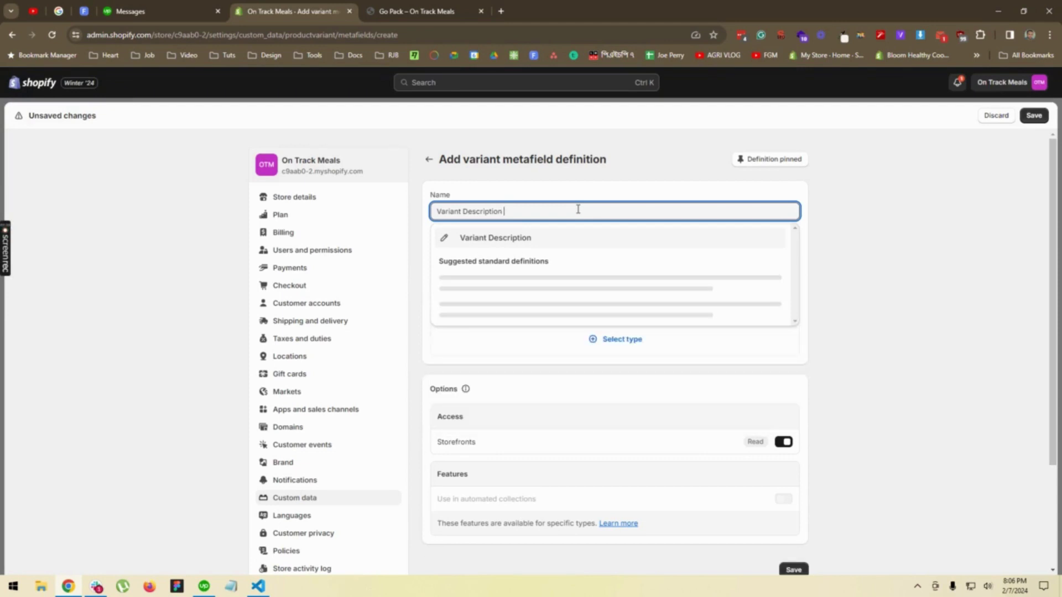
{"action": "type", "text": "Test"}
{"action": "left_click", "coordinate": [837, 230]}
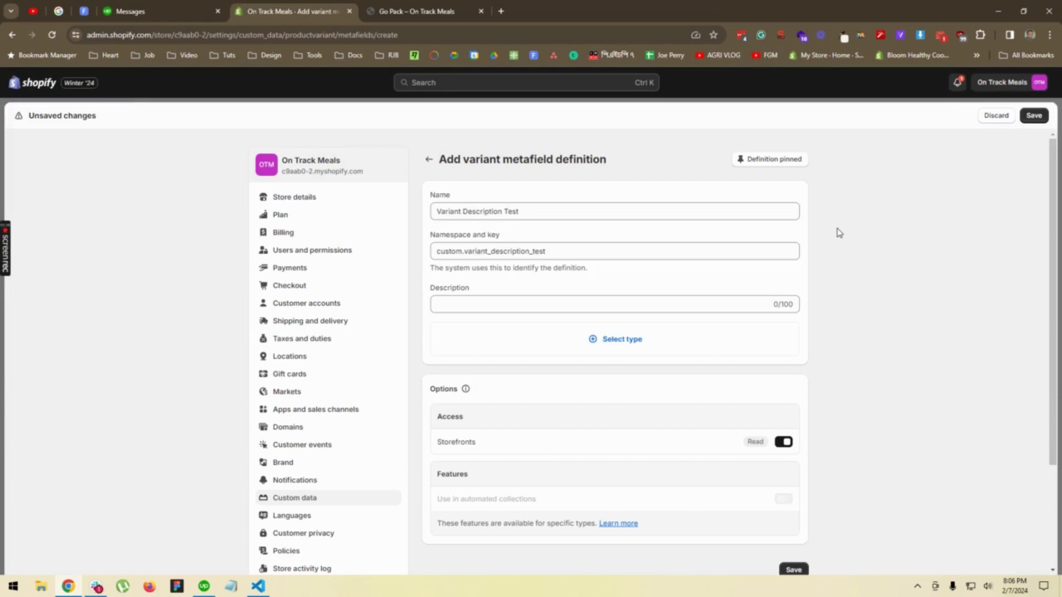
- Set the definition's type to Rich text, keep storefront access, and save it
{"action": "left_click", "coordinate": [630, 341]}
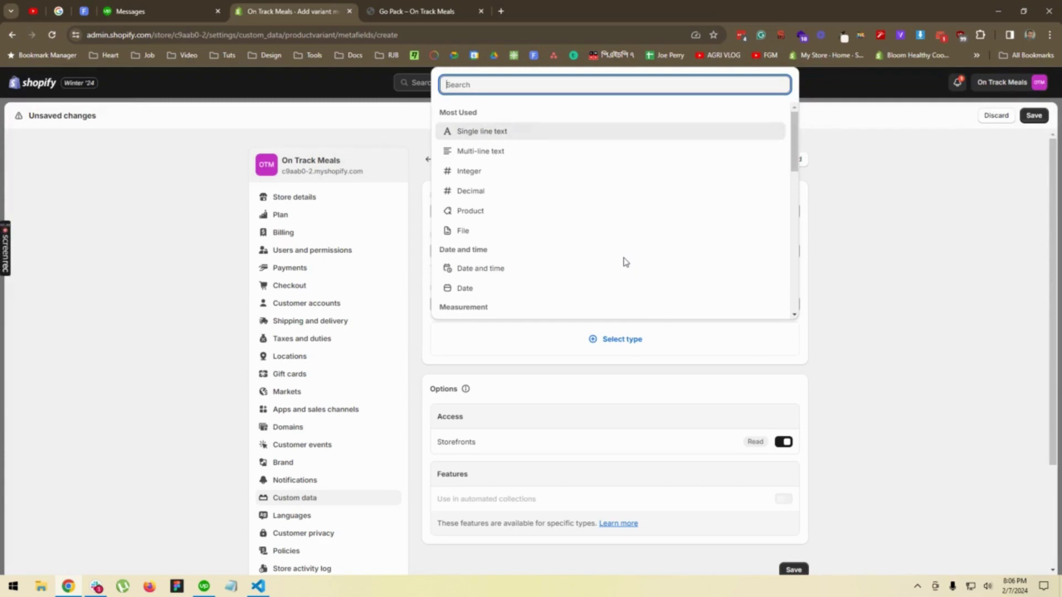
{"action": "scroll", "coordinate": [625, 262], "scroll_direction": "down", "scroll_amount": 4}
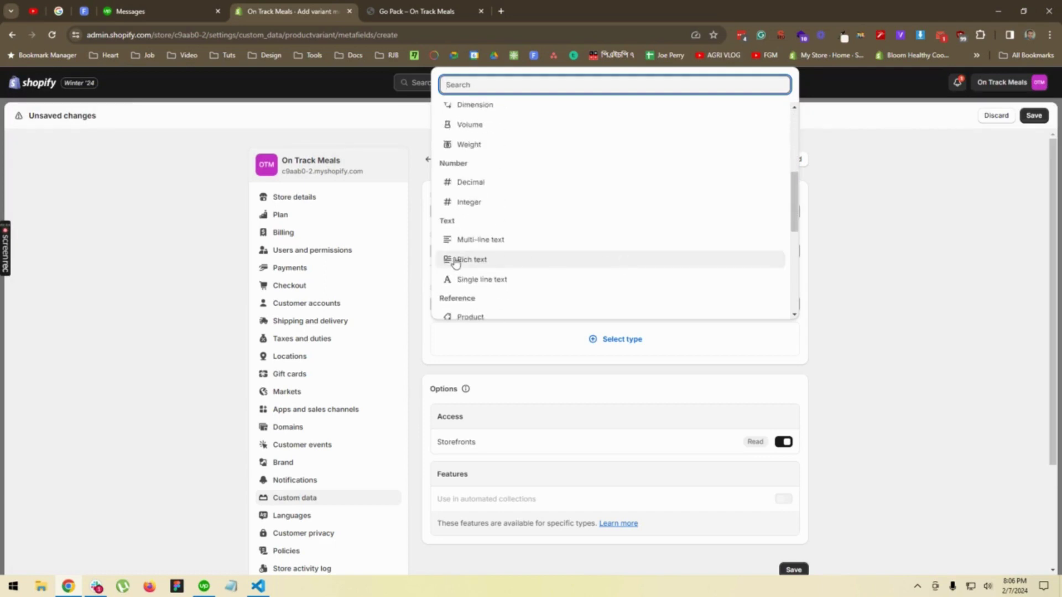
{"action": "left_click", "coordinate": [455, 261]}
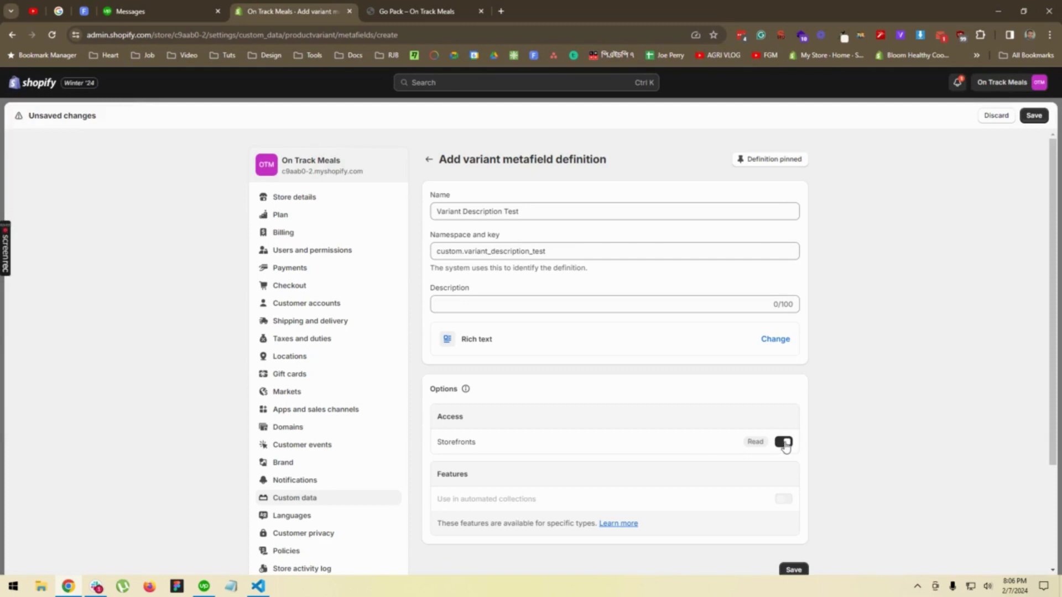
{"action": "scroll", "coordinate": [801, 433], "scroll_direction": "down", "scroll_amount": 2}
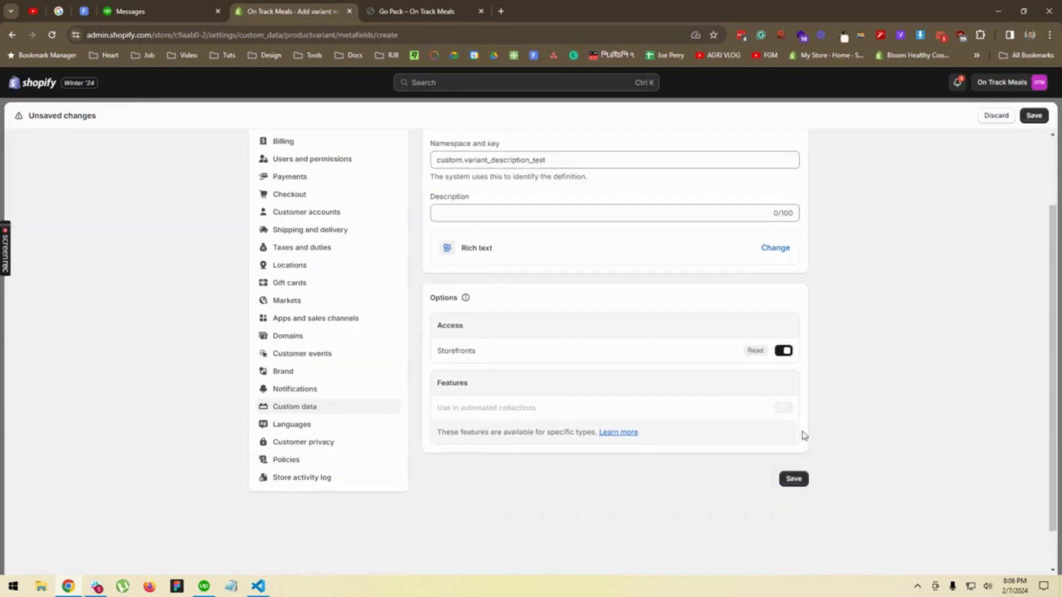
{"action": "left_click", "coordinate": [793, 460]}
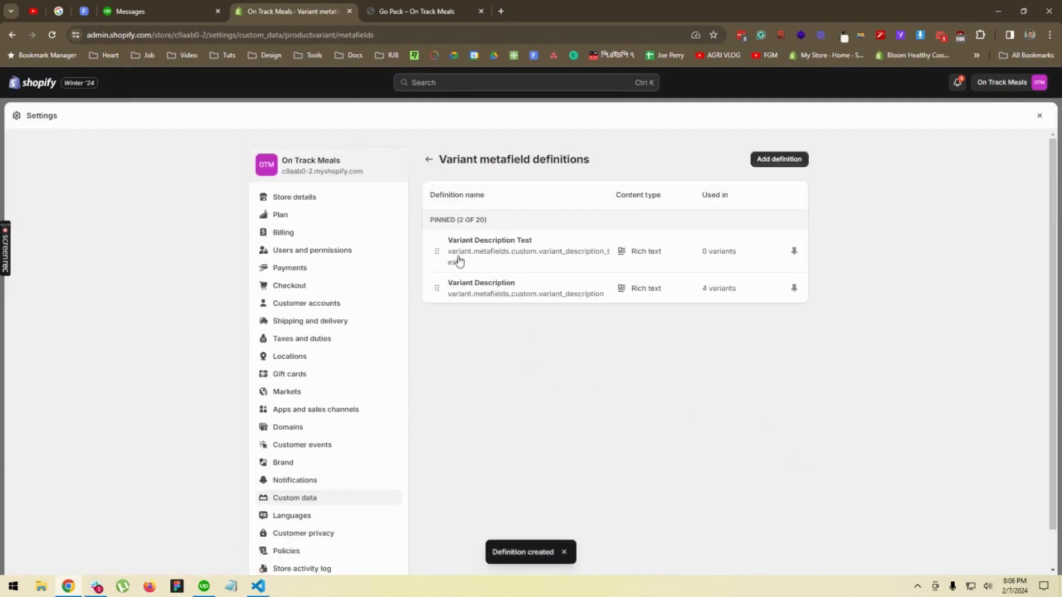
- Check the key variant.metafields.custom.variant_description_test, then close Settings back to Products
{"action": "left_click_drag", "start_coordinate": [449, 253], "coordinate": [474, 265]}
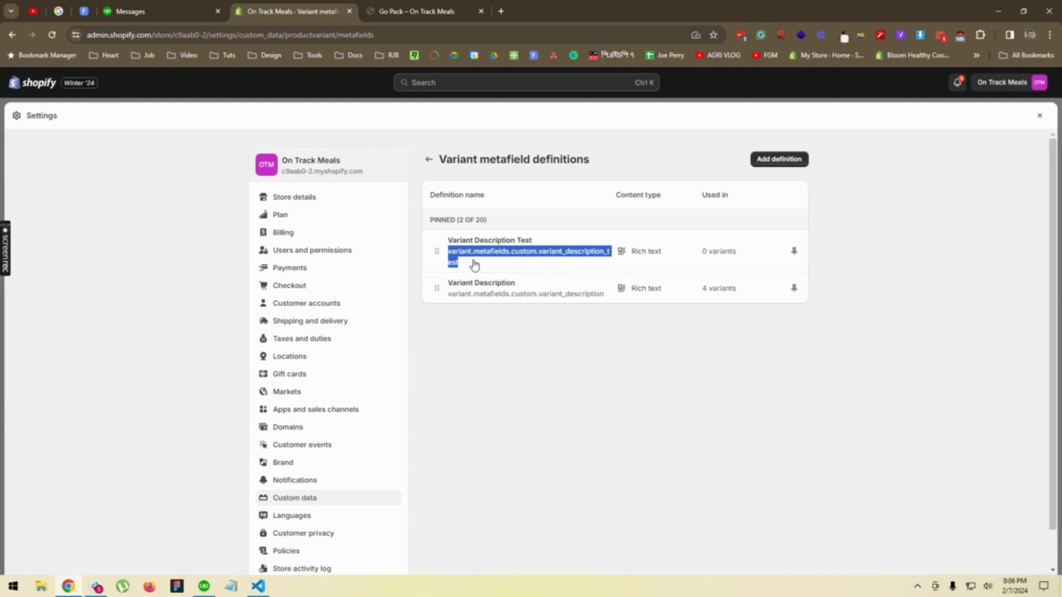
{"action": "left_click", "coordinate": [473, 265]}
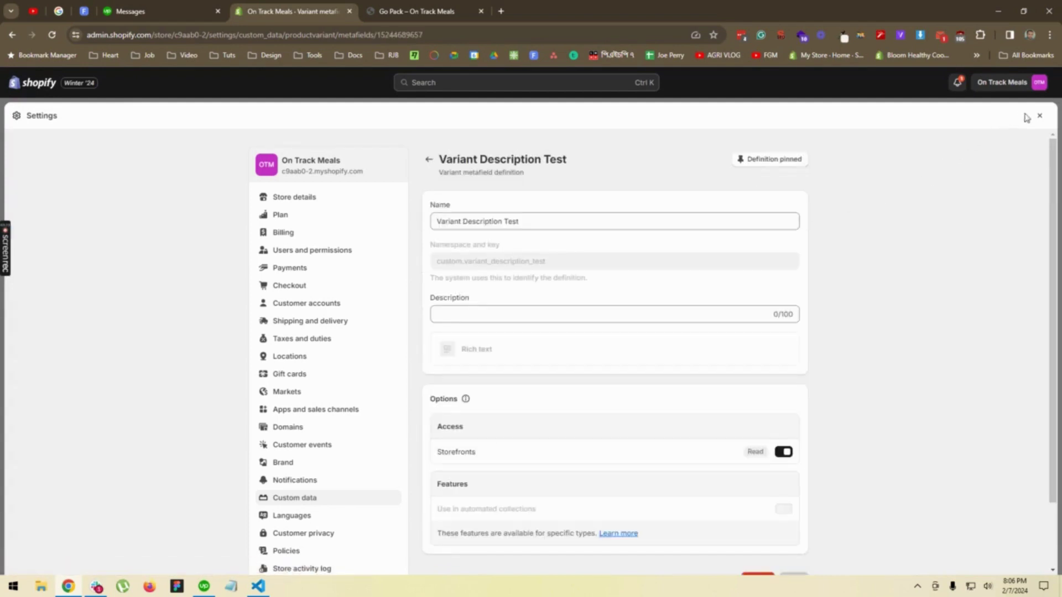
{"action": "left_click", "coordinate": [429, 161]}
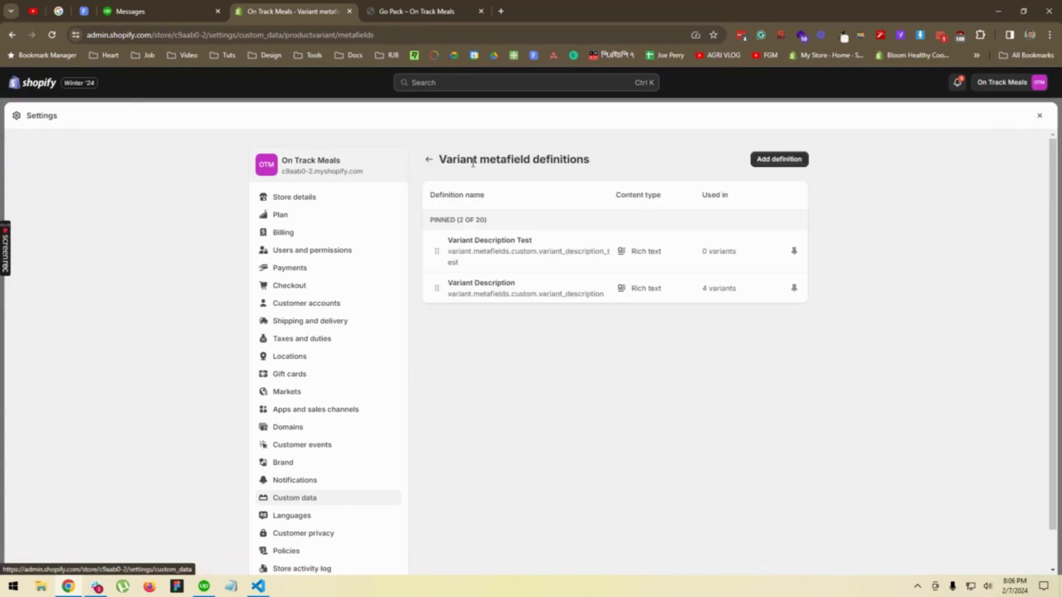
{"action": "left_click", "coordinate": [1040, 118]}
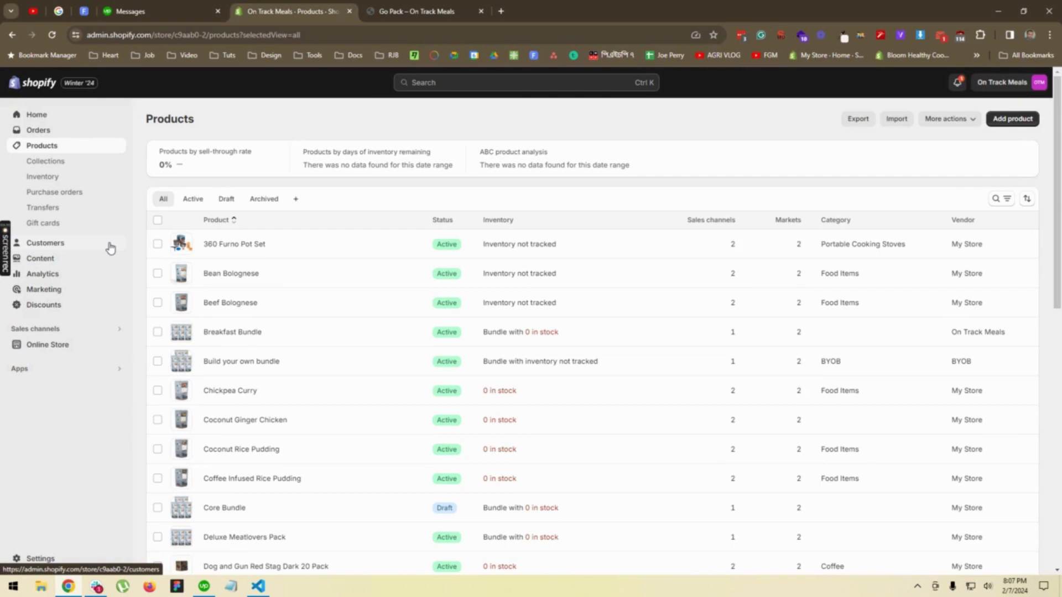
- Preview the Beef Bolognese product page on the online store
{"action": "left_click", "coordinate": [271, 304]}
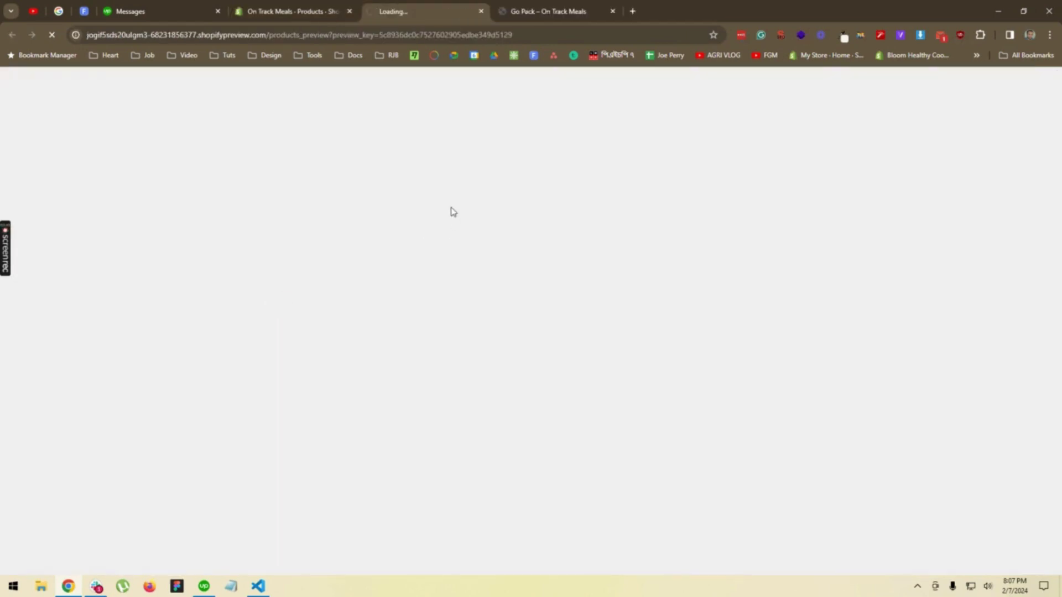
{"action": "scroll", "coordinate": [523, 244], "scroll_direction": "down", "scroll_amount": 3}
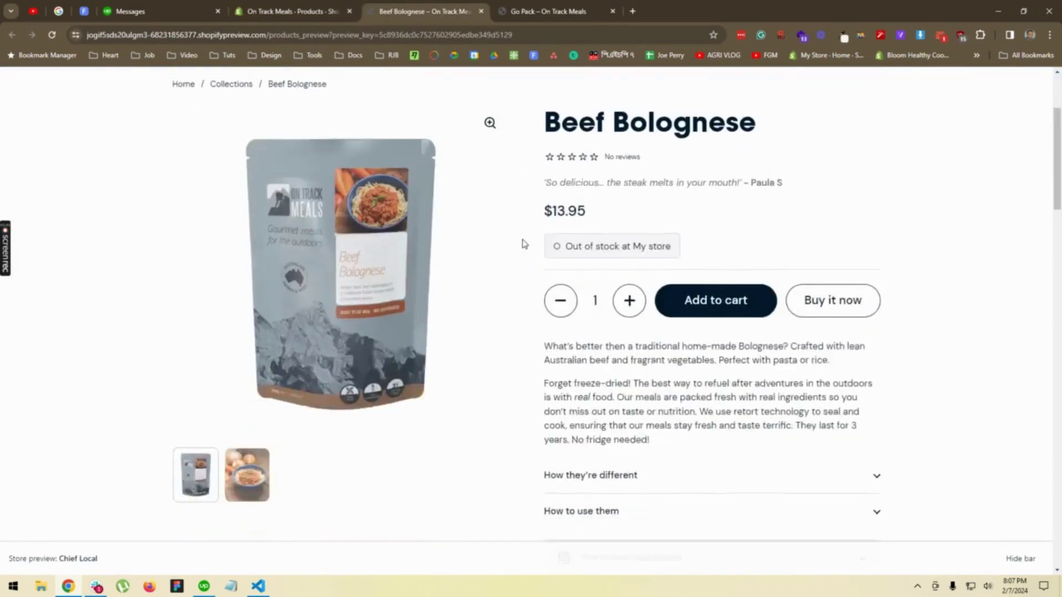
{"action": "scroll", "coordinate": [522, 244], "scroll_direction": "up", "scroll_amount": 3}
{"action": "scroll", "coordinate": [524, 244], "scroll_direction": "down", "scroll_amount": 5}
{"action": "scroll", "coordinate": [523, 243], "scroll_direction": "up", "scroll_amount": 5}
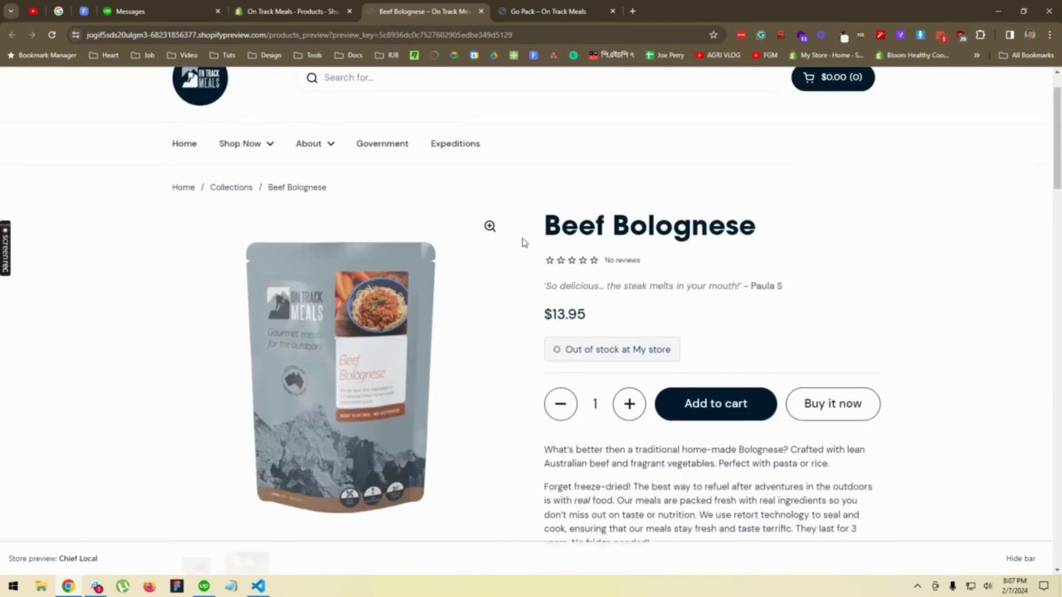
- Open Beef Bolognese for editing in the admin and scroll to its Variants section
{"action": "left_click", "coordinate": [293, 11]}
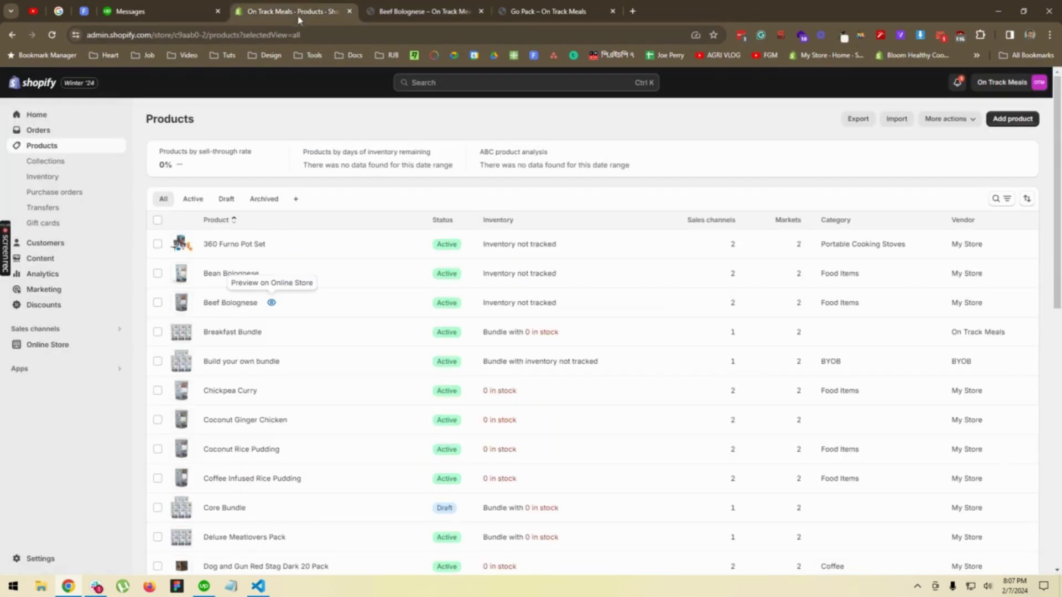
{"action": "left_click", "coordinate": [228, 304]}
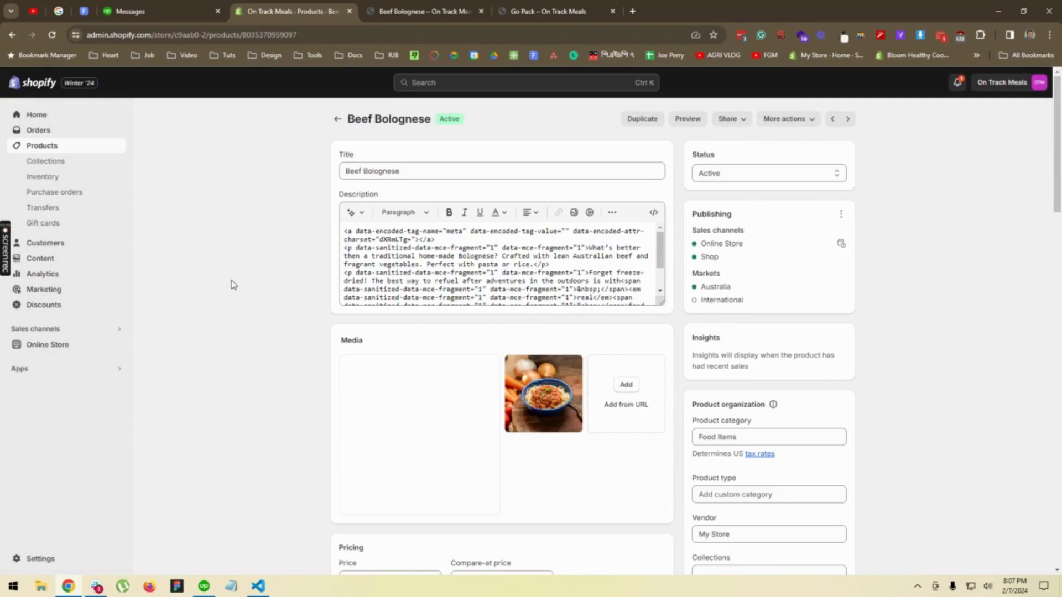
{"action": "scroll", "coordinate": [233, 284], "scroll_direction": "down", "scroll_amount": 10}
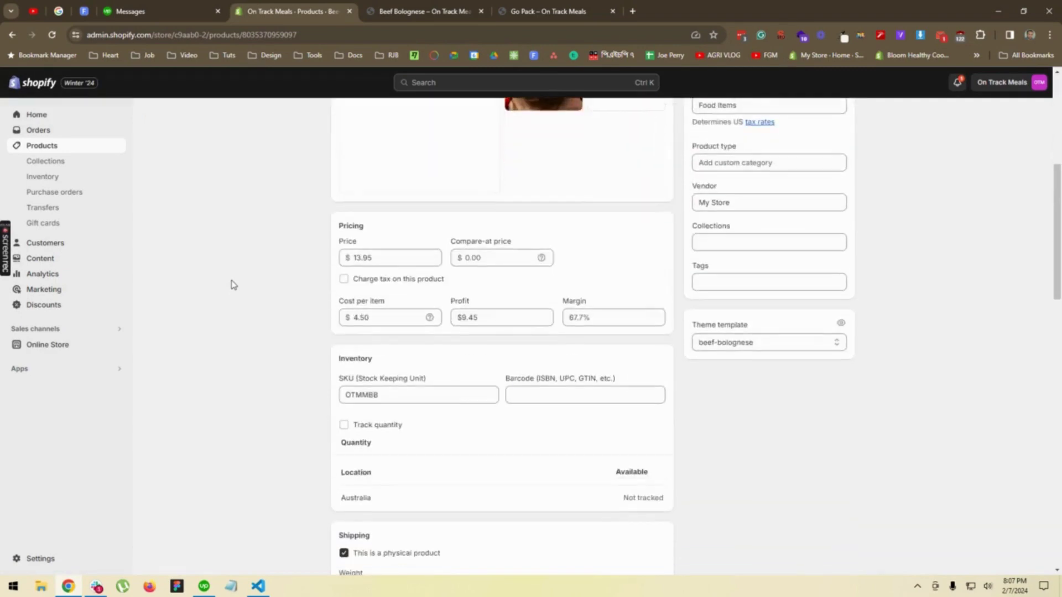
{"action": "scroll", "coordinate": [233, 285], "scroll_direction": "down", "scroll_amount": 5}
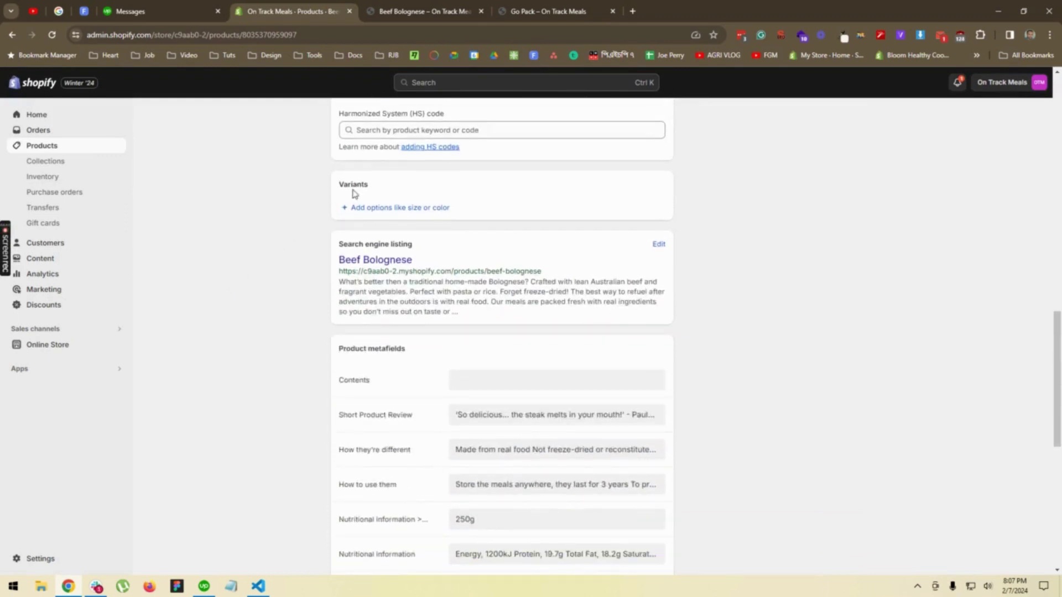
- Add a Style option to Beef Bolognese with the first value Meaty
{"action": "left_click", "coordinate": [402, 209]}
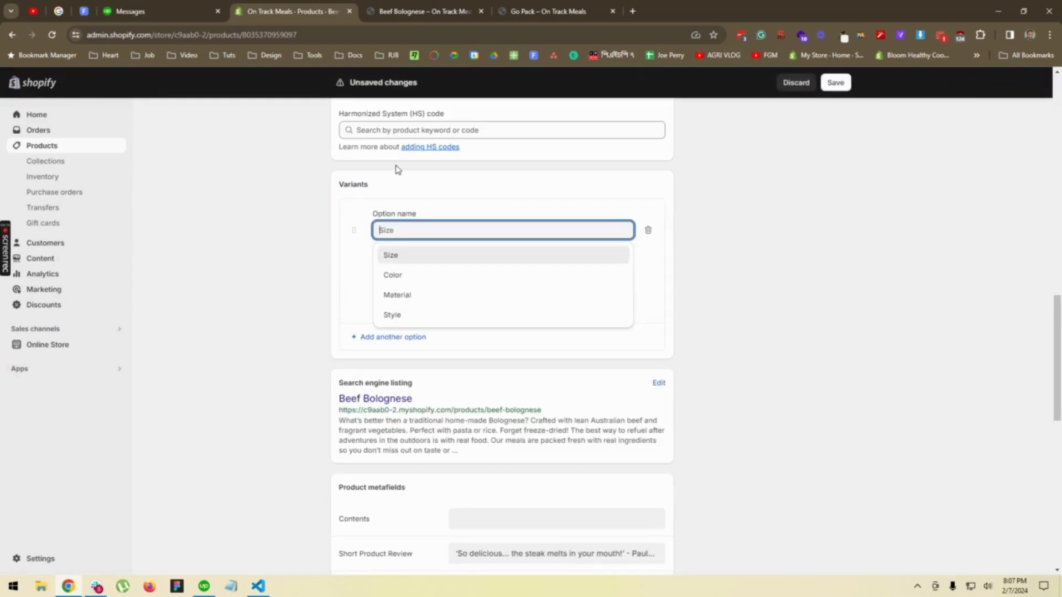
{"action": "left_click", "coordinate": [422, 314]}
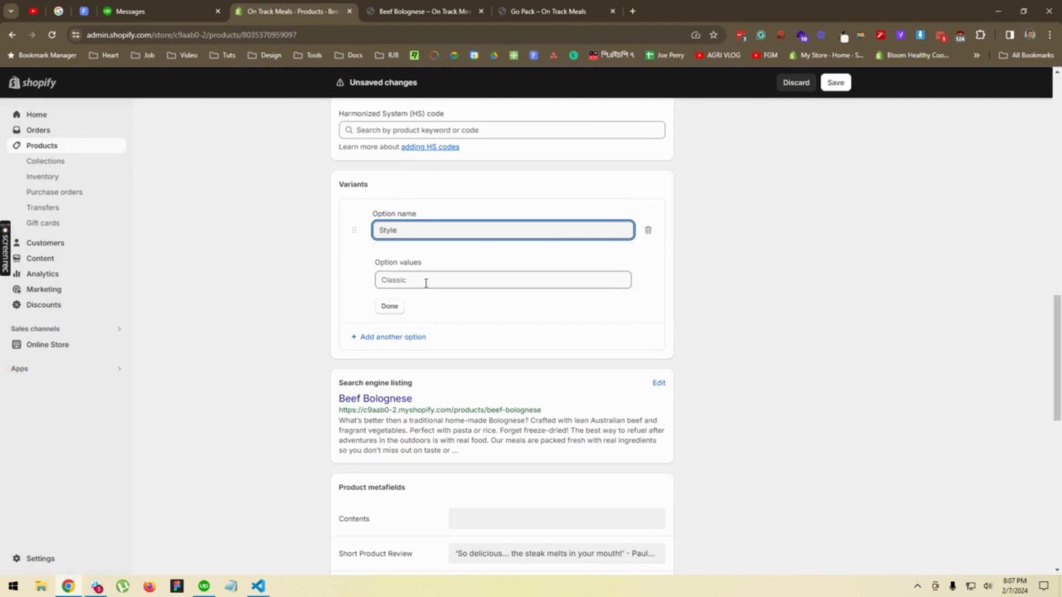
{"action": "left_click", "coordinate": [428, 280]}
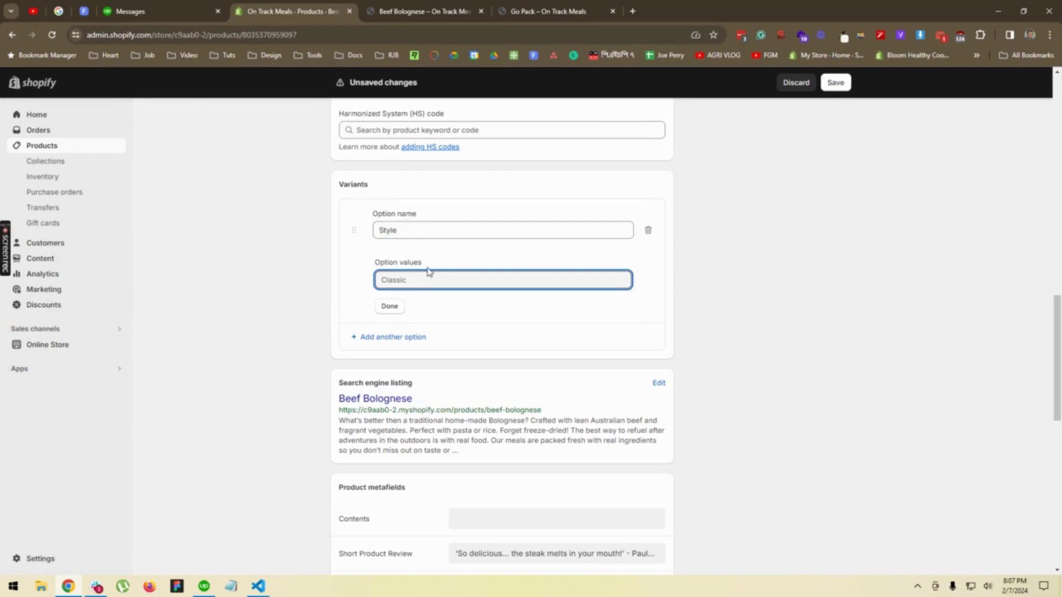
{"action": "scroll", "coordinate": [280, 267], "scroll_direction": "up", "scroll_amount": 9}
{"action": "scroll", "coordinate": [281, 264], "scroll_direction": "down", "scroll_amount": 7}
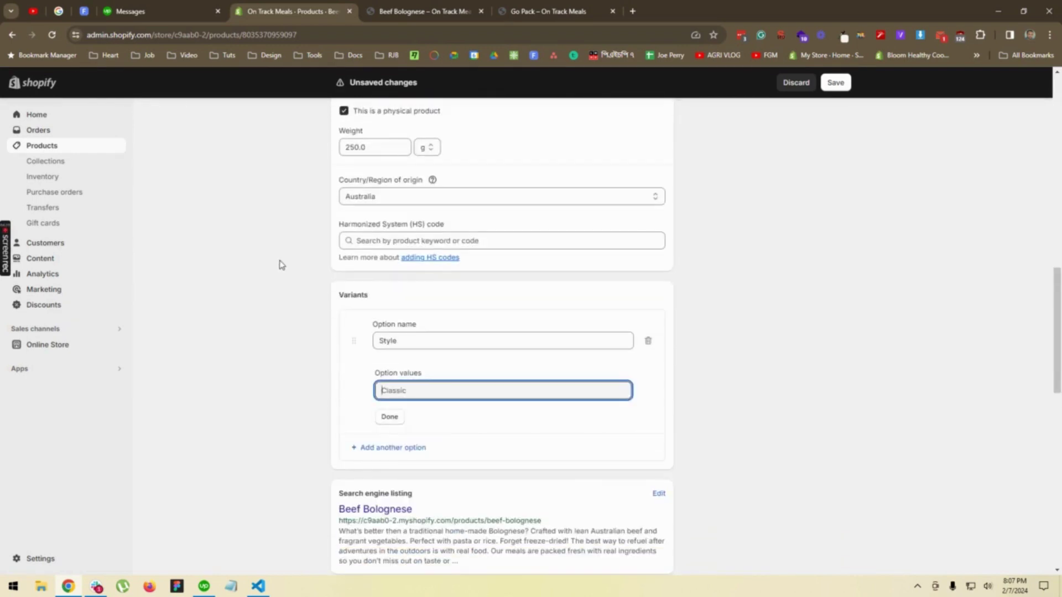
{"action": "scroll", "coordinate": [281, 264], "scroll_direction": "down", "scroll_amount": 2}
{"action": "type", "text": "Meat"}
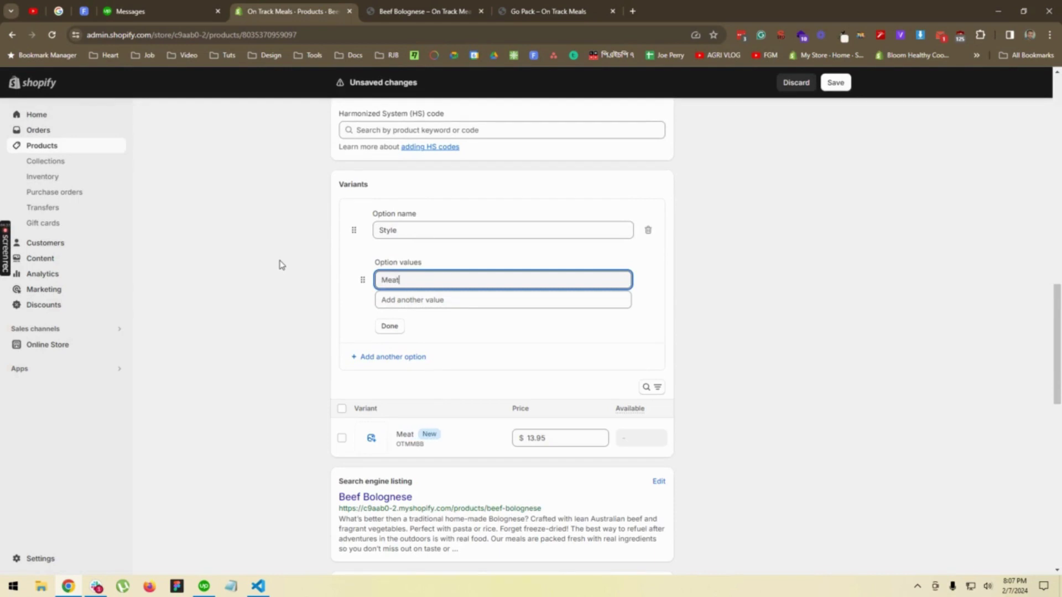
{"action": "type", "text": "y"}
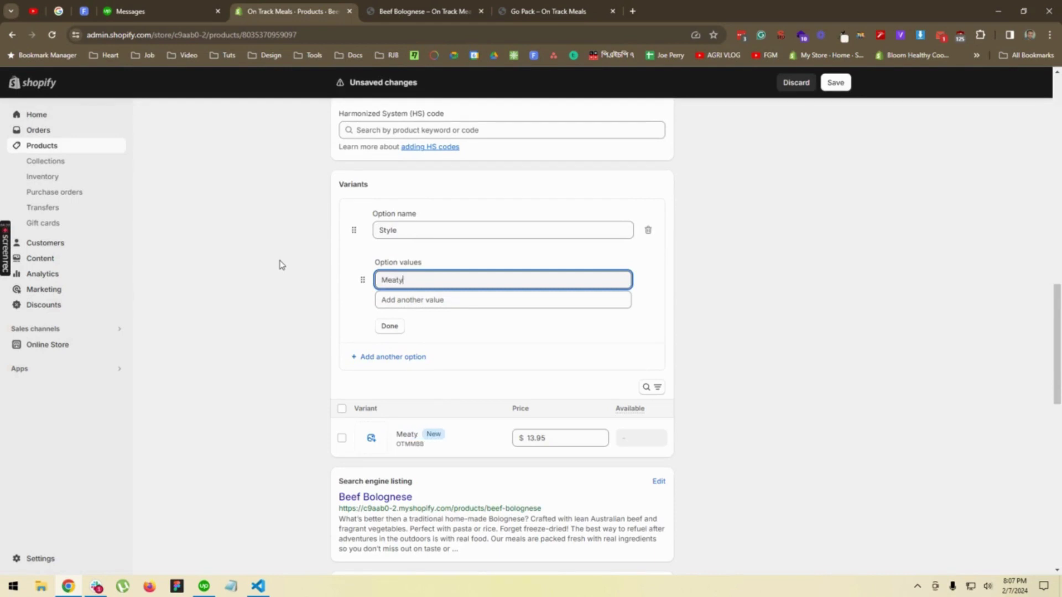
- Add the second Style value, correcting its spelling to Vegetarian, and finish the option
{"action": "left_click", "coordinate": [416, 300]}
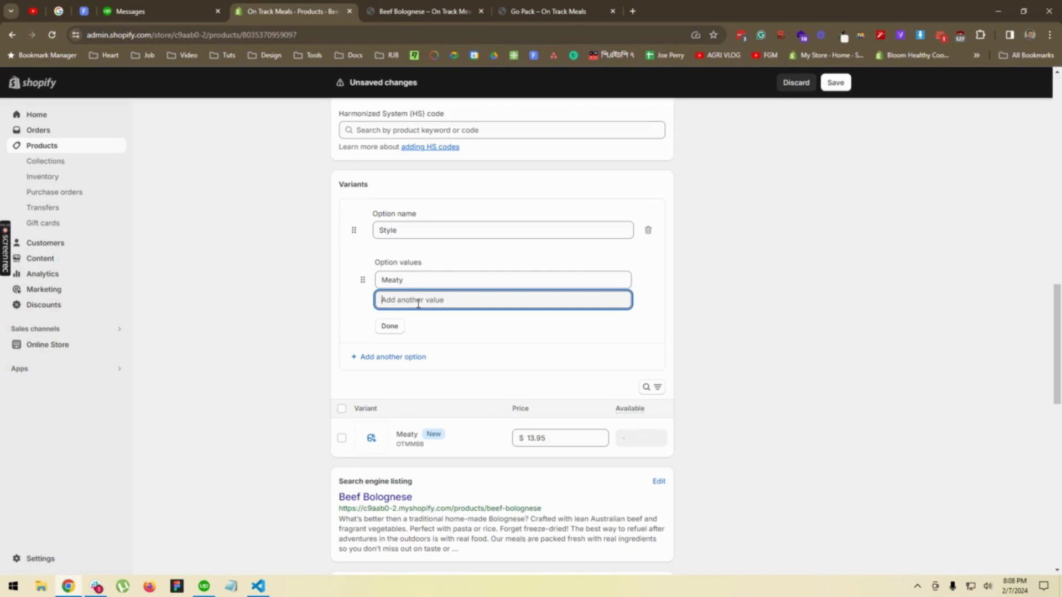
{"action": "type", "text": "V"}
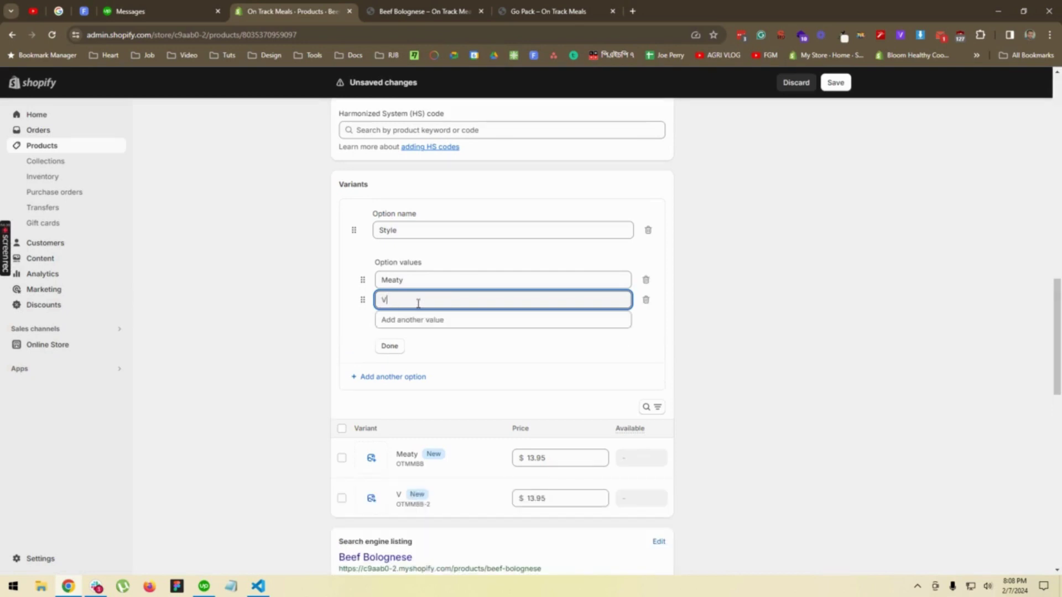
{"action": "type", "text": "egetrial"}
{"action": "key", "text": "BackSpace"}
{"action": "type", "text": "n"}
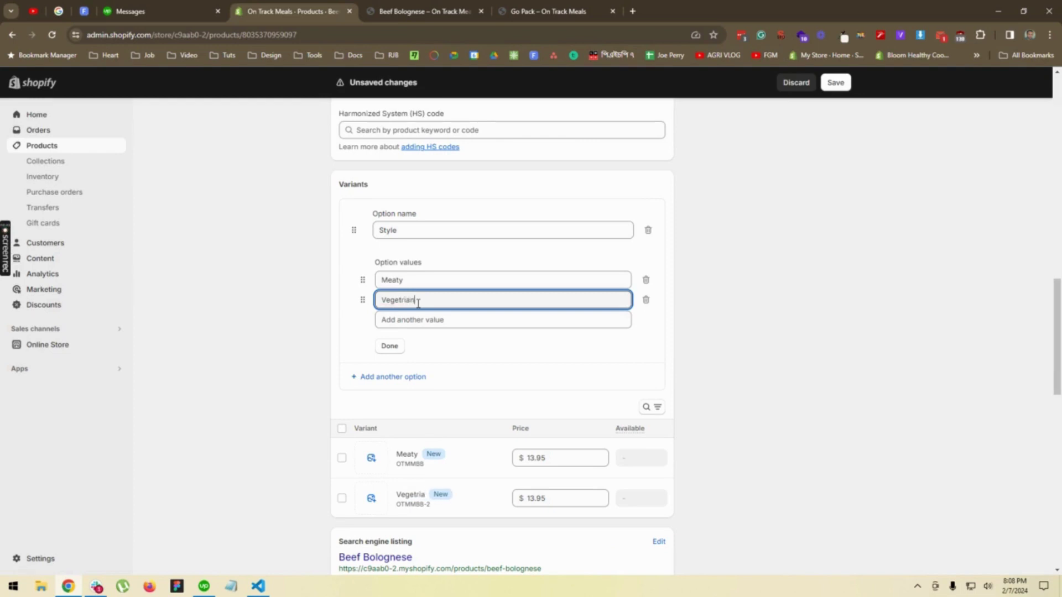
{"action": "right_click", "coordinate": [397, 299]}
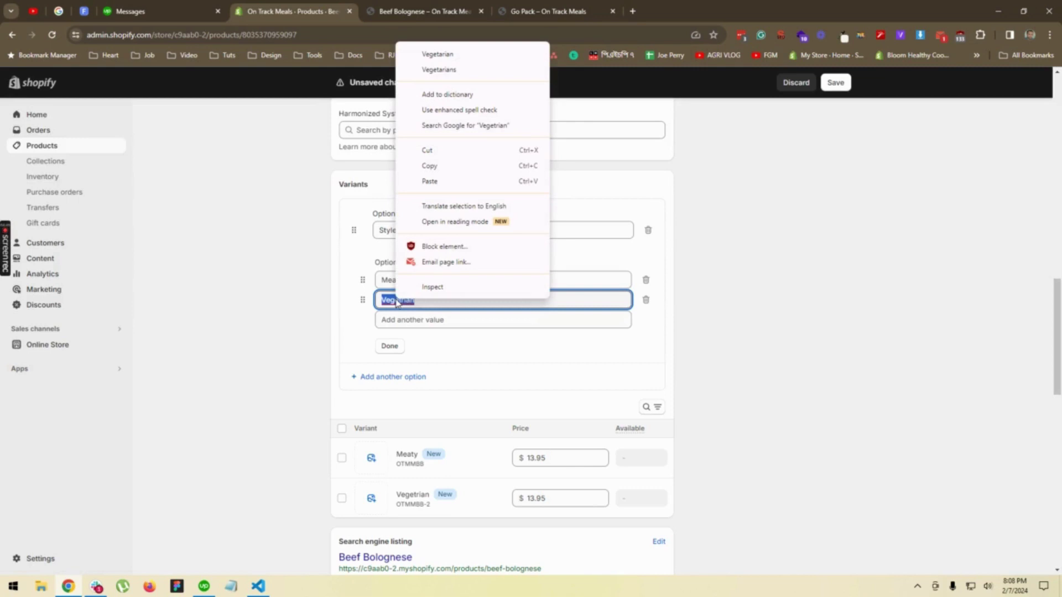
{"action": "left_click", "coordinate": [487, 61]}
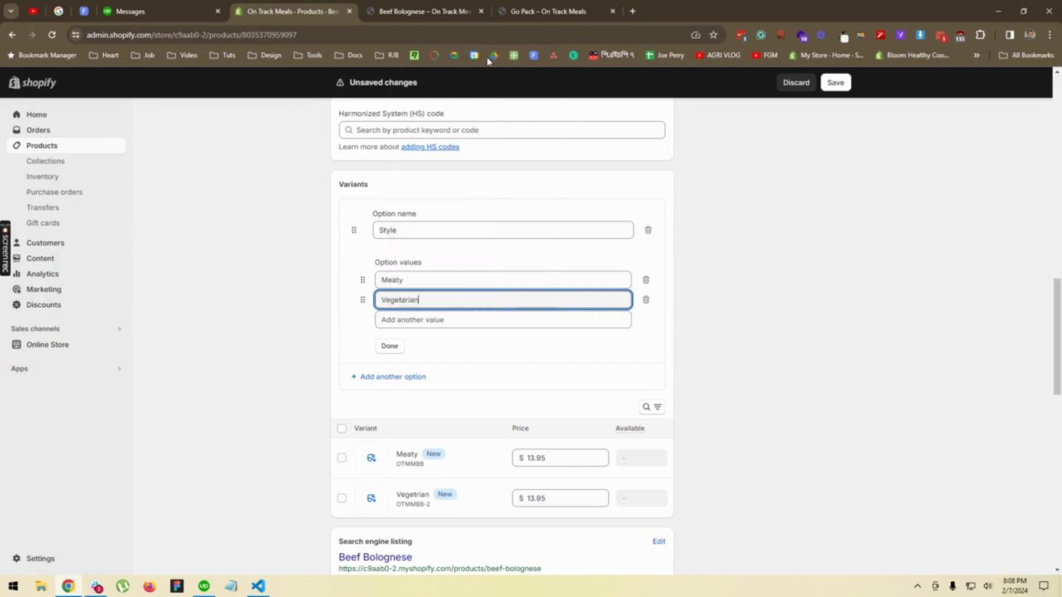
{"action": "left_click", "coordinate": [455, 319]}
{"action": "left_click", "coordinate": [389, 346]}
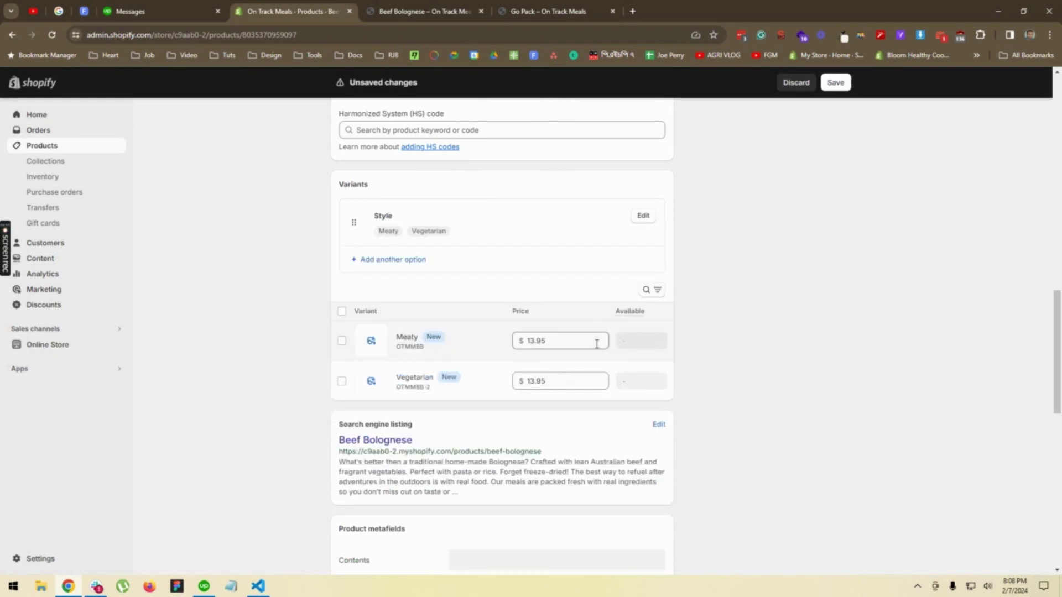
{"action": "mouse_move", "coordinate": [657, 343]}
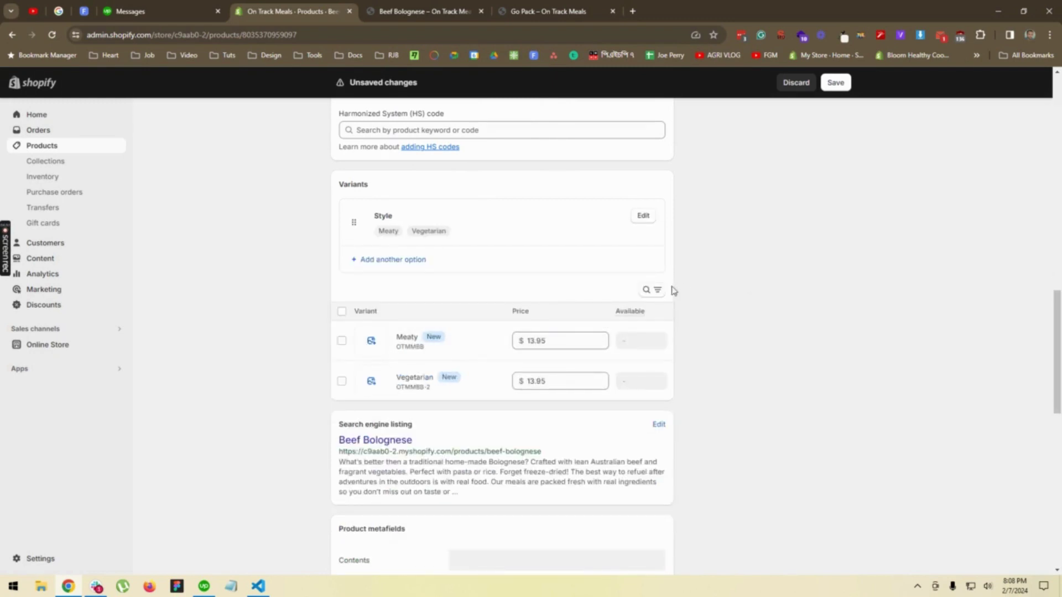
{"action": "left_click", "coordinate": [836, 83]}
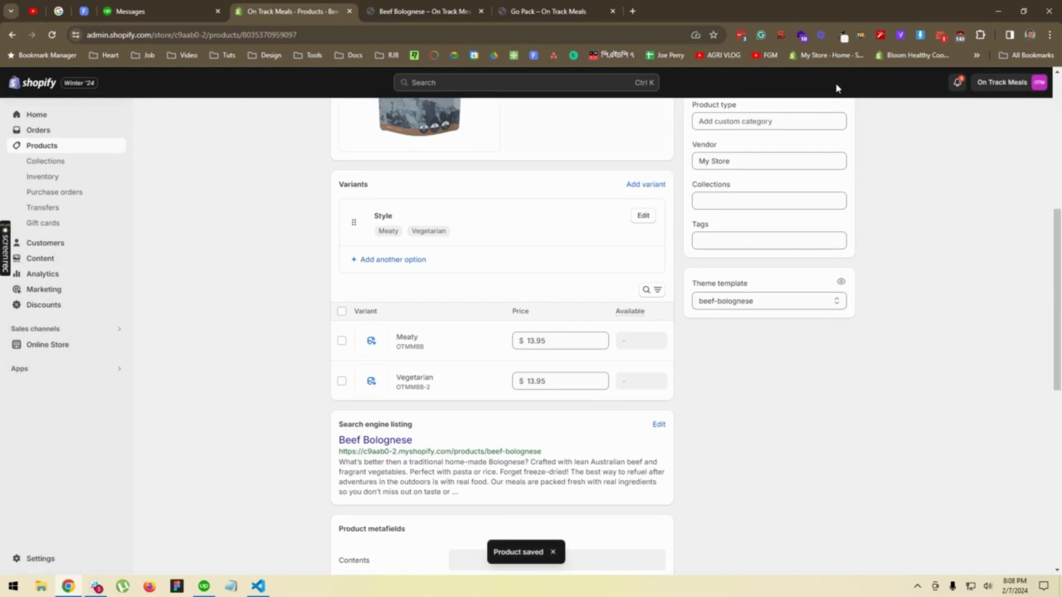
{"action": "scroll", "coordinate": [459, 183], "scroll_direction": "down", "scroll_amount": 3}
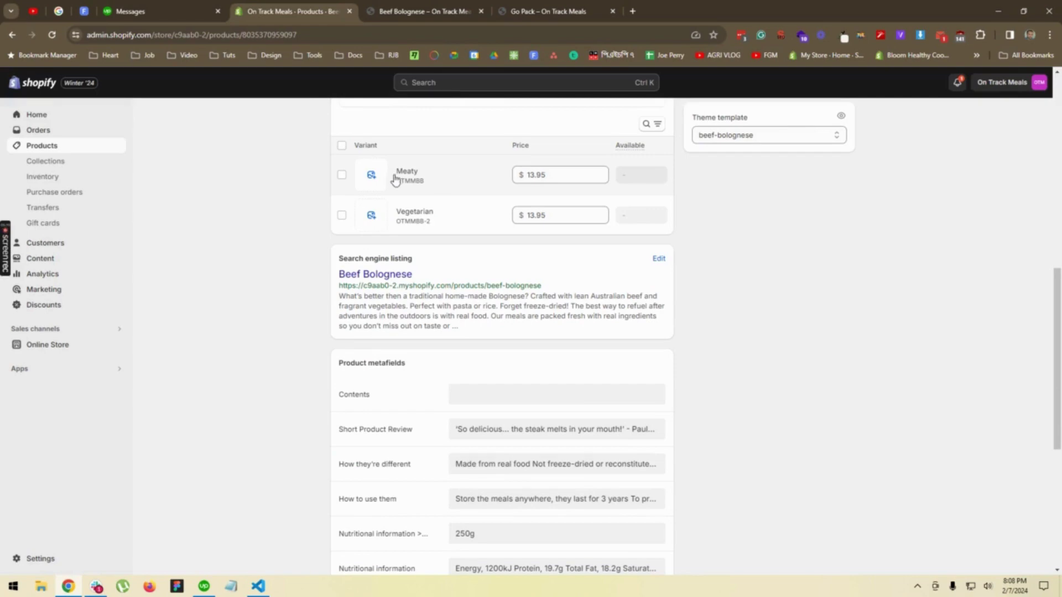
{"action": "scroll", "coordinate": [210, 232], "scroll_direction": "up", "scroll_amount": 6}
{"action": "scroll", "coordinate": [210, 232], "scroll_direction": "up", "scroll_amount": 4}
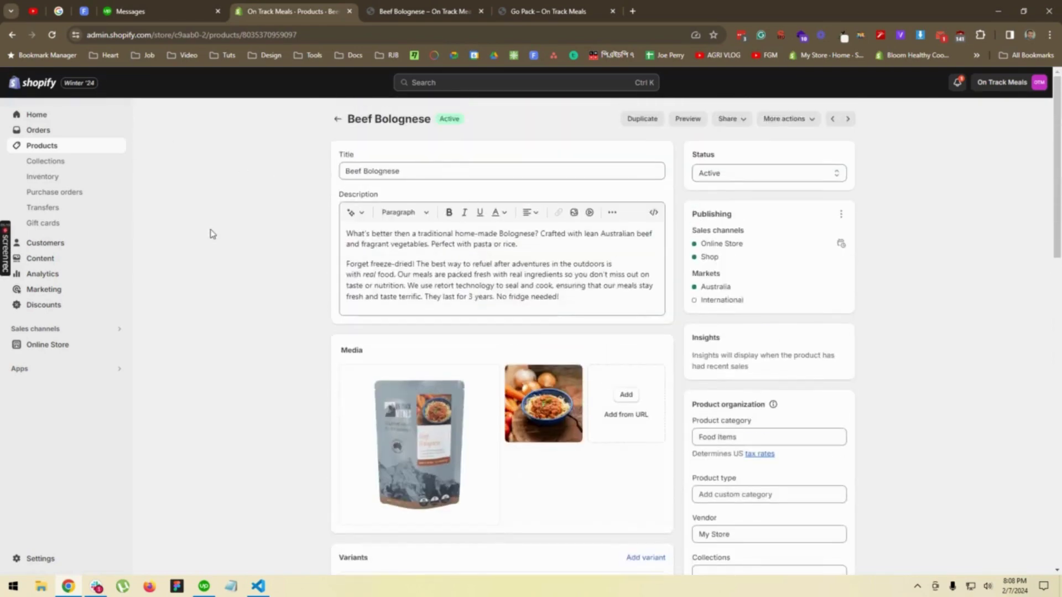
{"action": "left_click", "coordinate": [51, 35]}
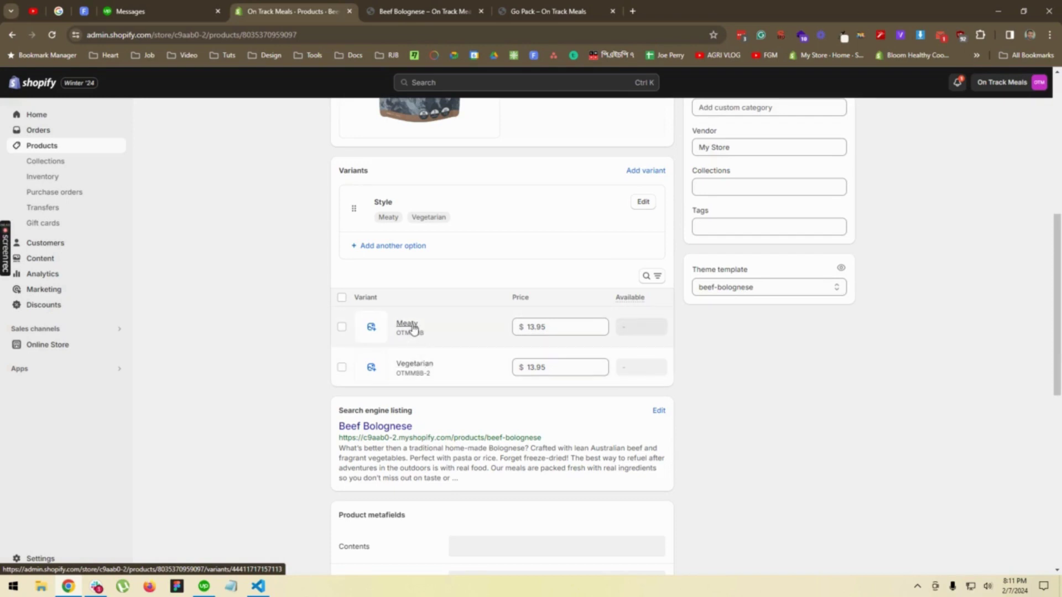
{"action": "left_click", "coordinate": [413, 328]}
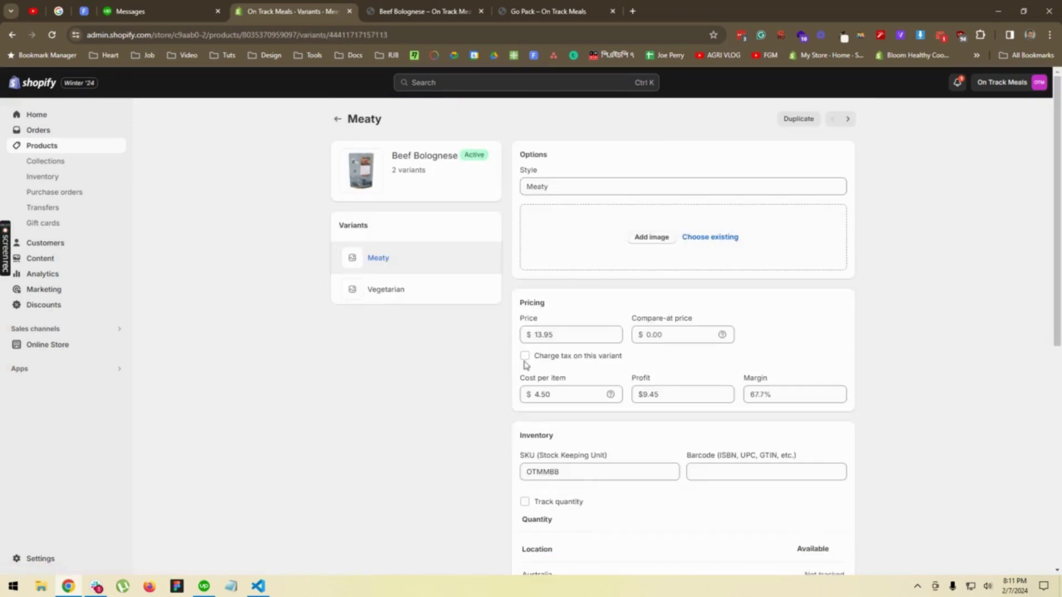
- Paste the product name Beef Bolognese into the Meaty variant's Variant Description Test metafield
{"action": "scroll", "coordinate": [458, 350], "scroll_direction": "down", "scroll_amount": 6}
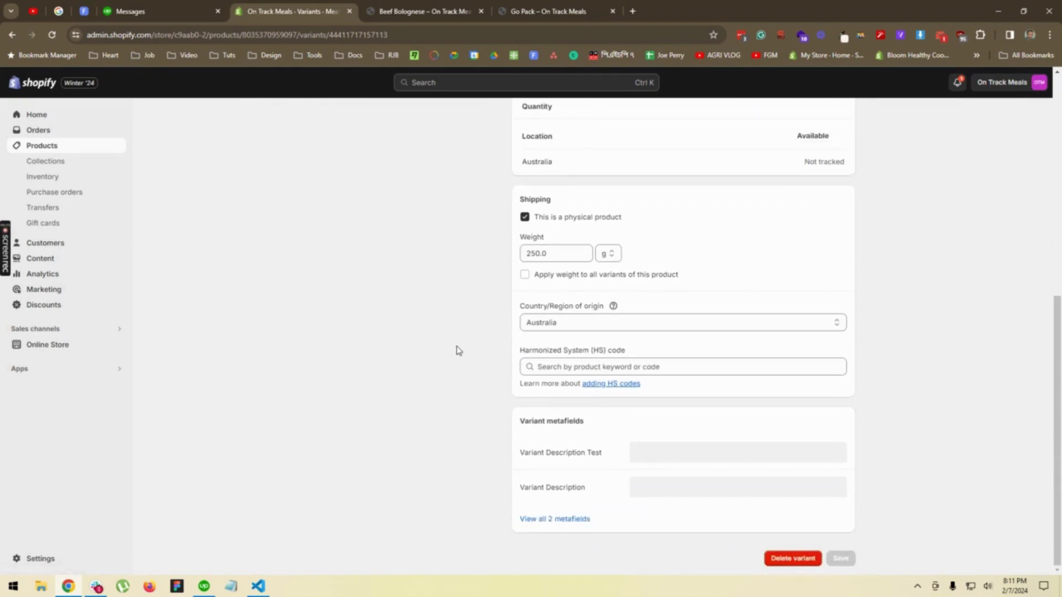
{"action": "scroll", "coordinate": [457, 350], "scroll_direction": "up", "scroll_amount": 8}
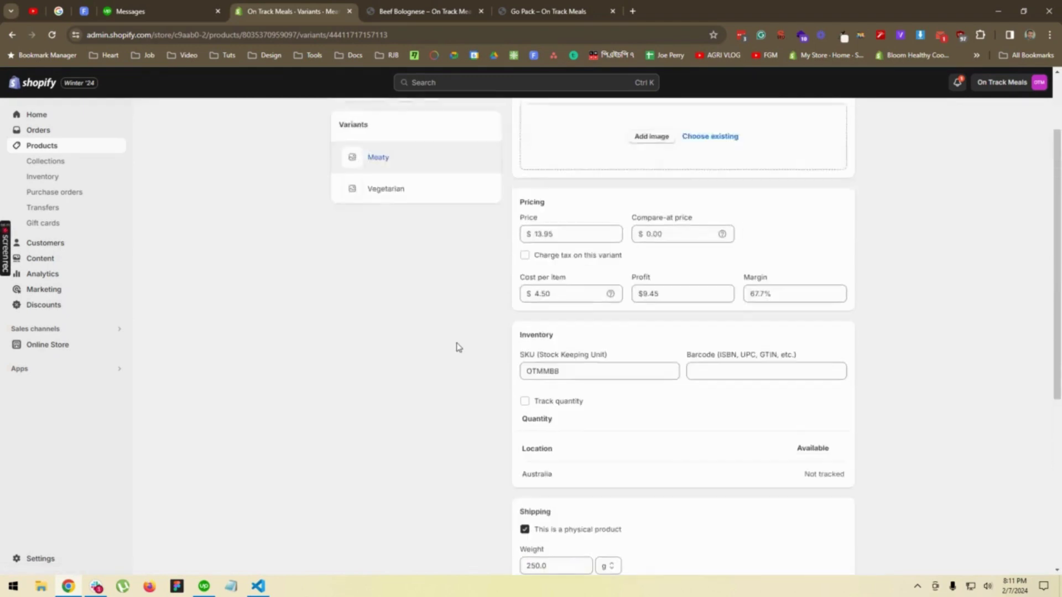
{"action": "scroll", "coordinate": [457, 347], "scroll_direction": "down", "scroll_amount": 2}
{"action": "scroll", "coordinate": [458, 347], "scroll_direction": "down", "scroll_amount": 5}
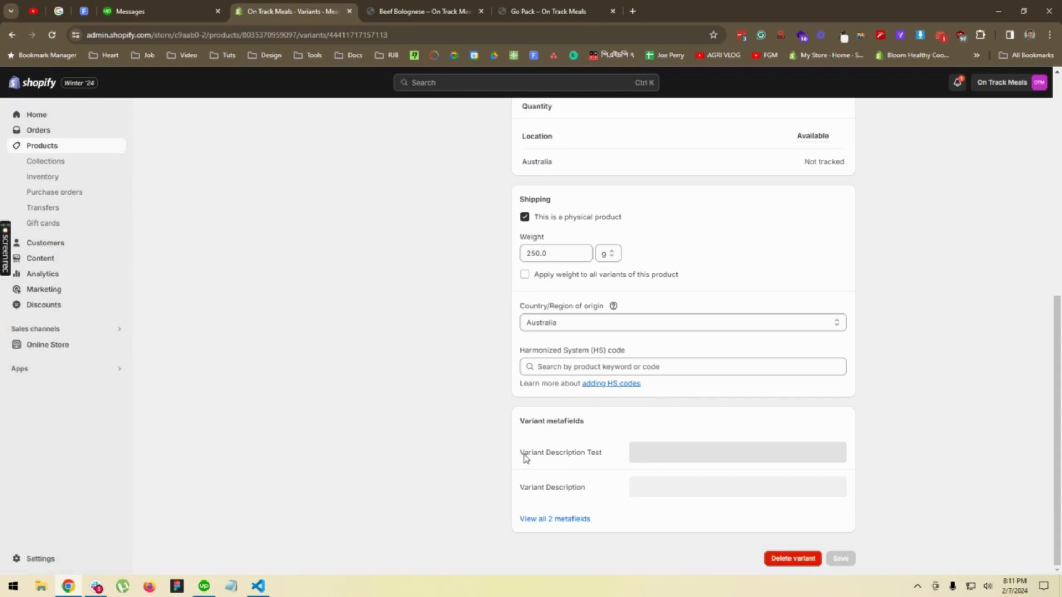
{"action": "left_click", "coordinate": [595, 452]}
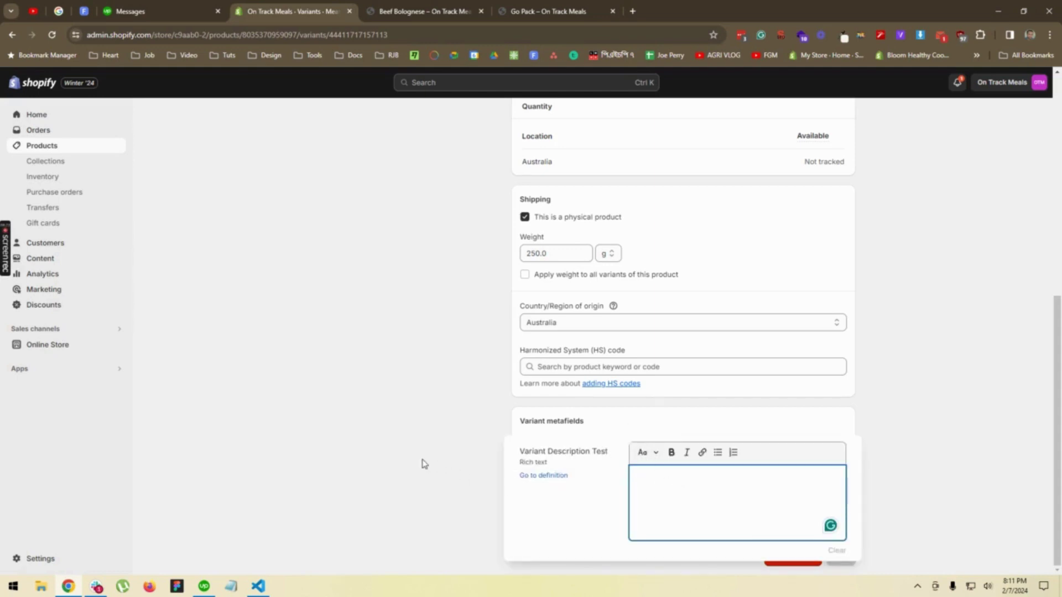
{"action": "scroll", "coordinate": [423, 463], "scroll_direction": "up", "scroll_amount": 8}
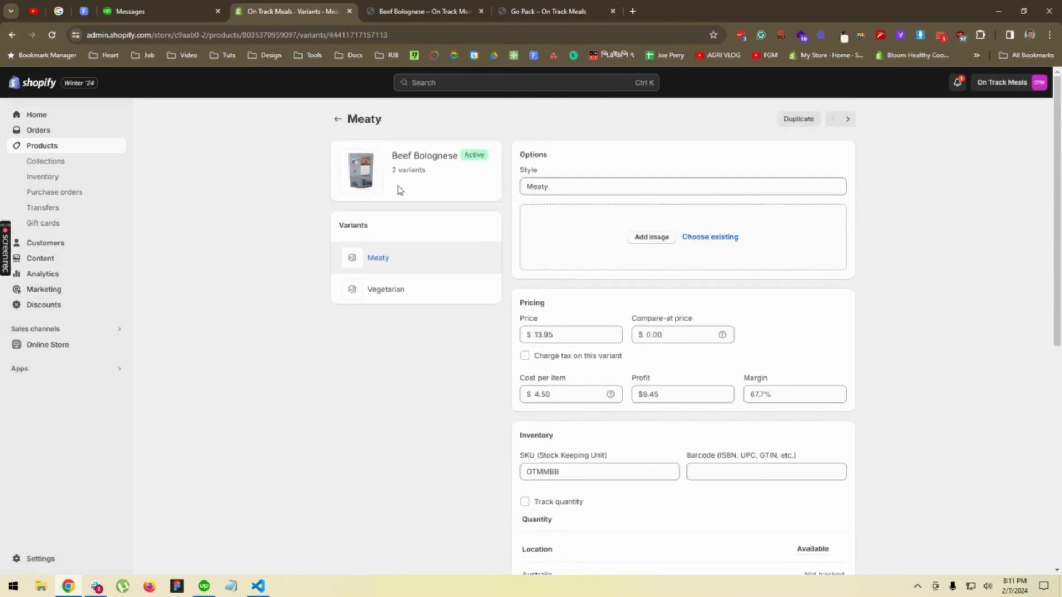
{"action": "left_click_drag", "start_coordinate": [393, 158], "coordinate": [451, 153]}
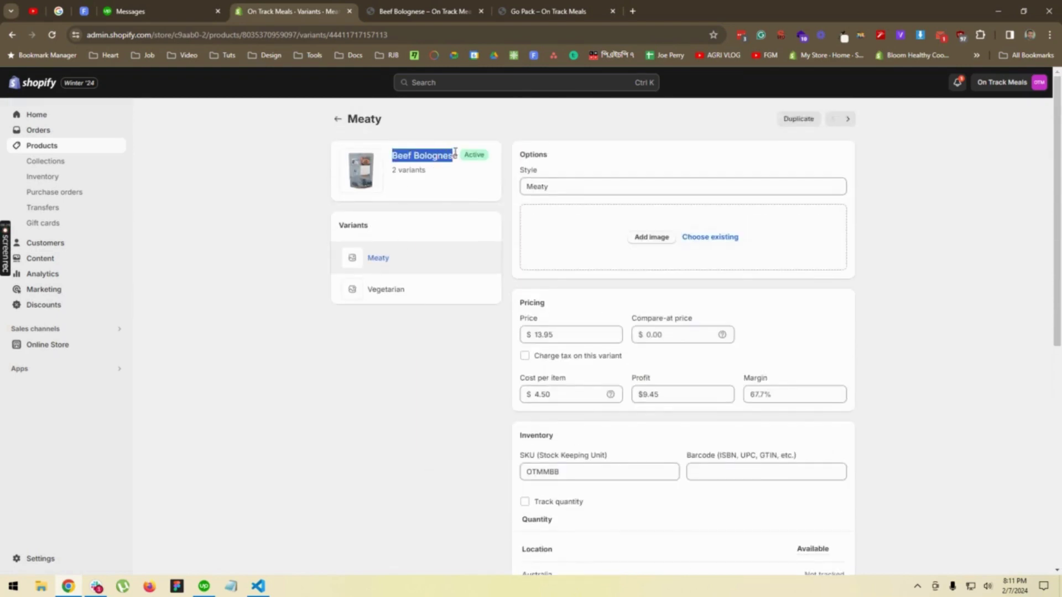
{"action": "scroll", "coordinate": [506, 348], "scroll_direction": "down", "scroll_amount": 7}
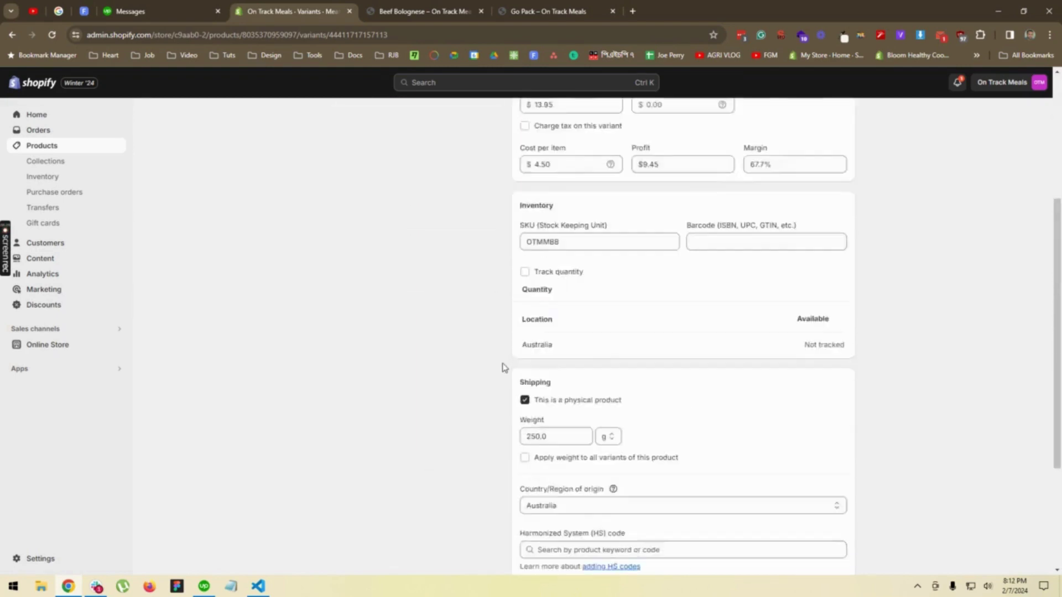
{"action": "left_click", "coordinate": [658, 456]}
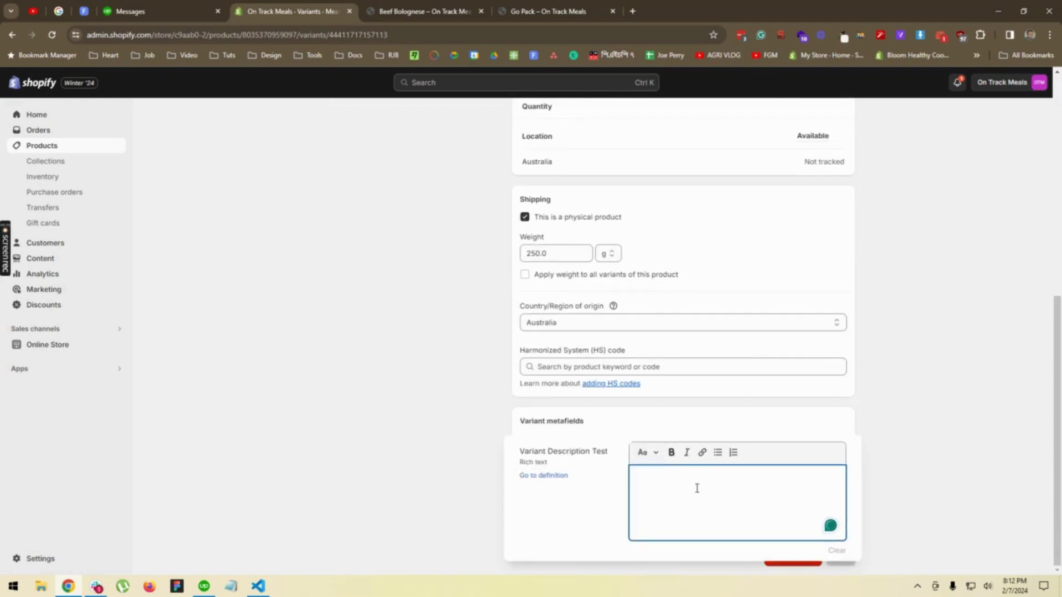
{"action": "type", "text": "Beef Bolognese"}
- Append 'Meaty' and 'Variant Description Test' to complete the description line
{"action": "scroll", "coordinate": [391, 381], "scroll_direction": "up", "scroll_amount": 5}
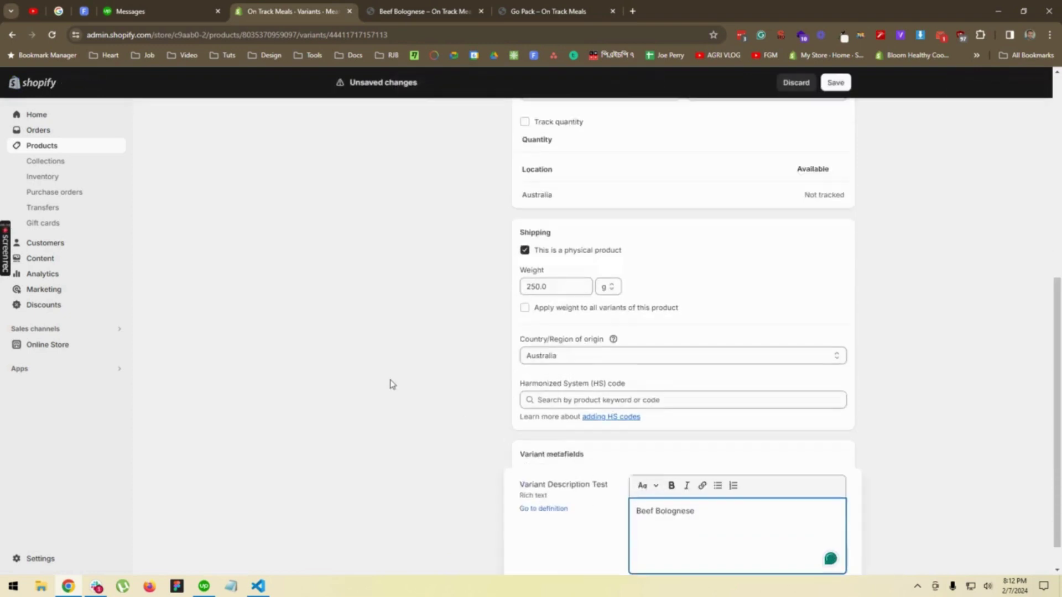
{"action": "scroll", "coordinate": [507, 209], "scroll_direction": "up", "scroll_amount": 3}
{"action": "triple_click", "coordinate": [595, 185]}
{"action": "key", "text": "ctrl+c"}
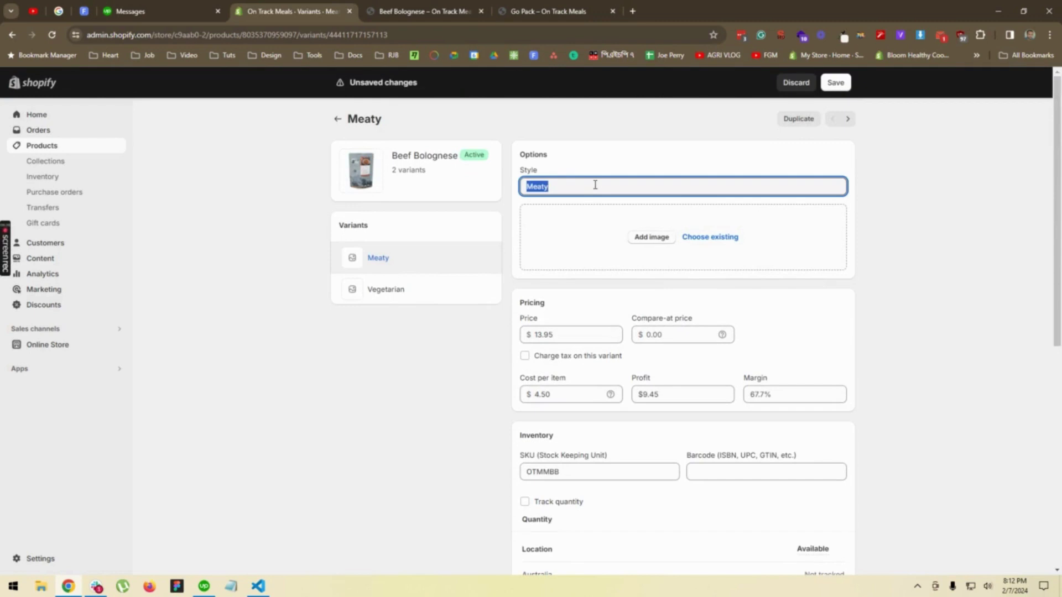
{"action": "scroll", "coordinate": [595, 185], "scroll_direction": "down", "scroll_amount": 8}
{"action": "left_click", "coordinate": [654, 490]}
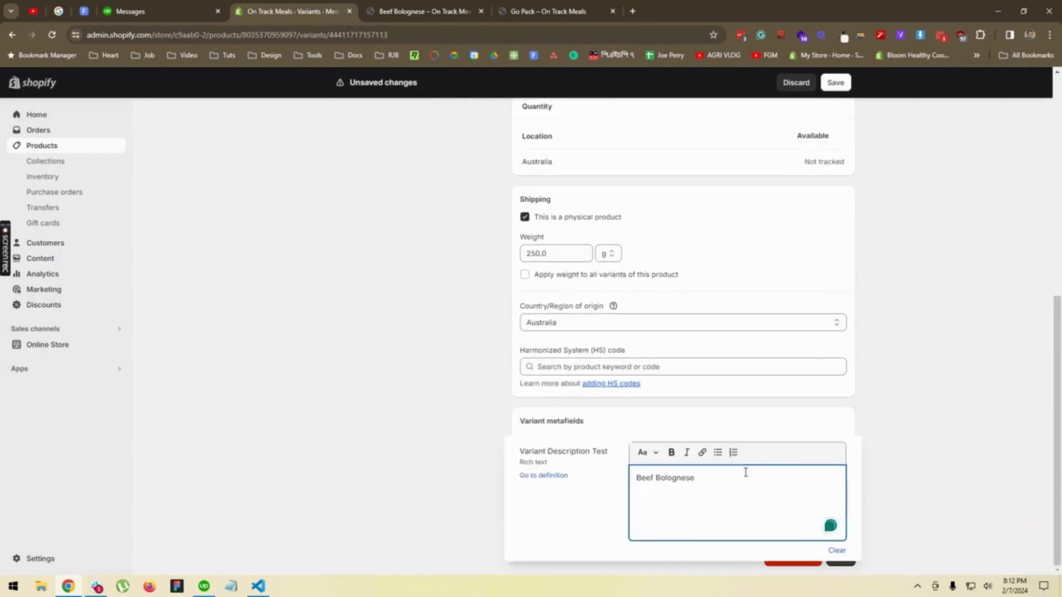
{"action": "key", "text": "ctrl+v"}
{"action": "left_click_drag", "start_coordinate": [519, 451], "coordinate": [611, 453]}
{"action": "key", "text": "ctrl+c"}
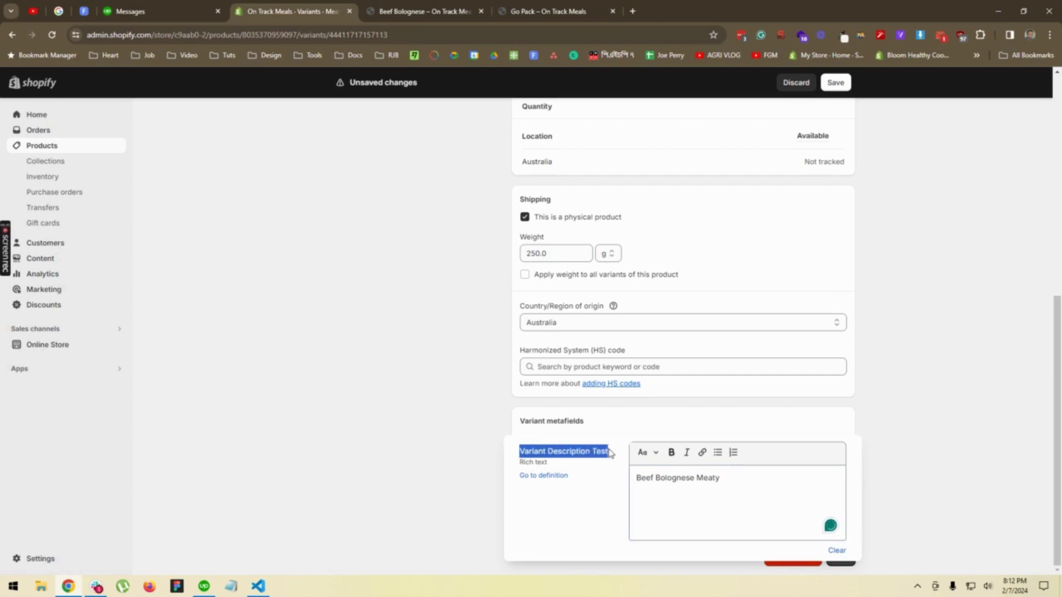
{"action": "left_click", "coordinate": [721, 477]}
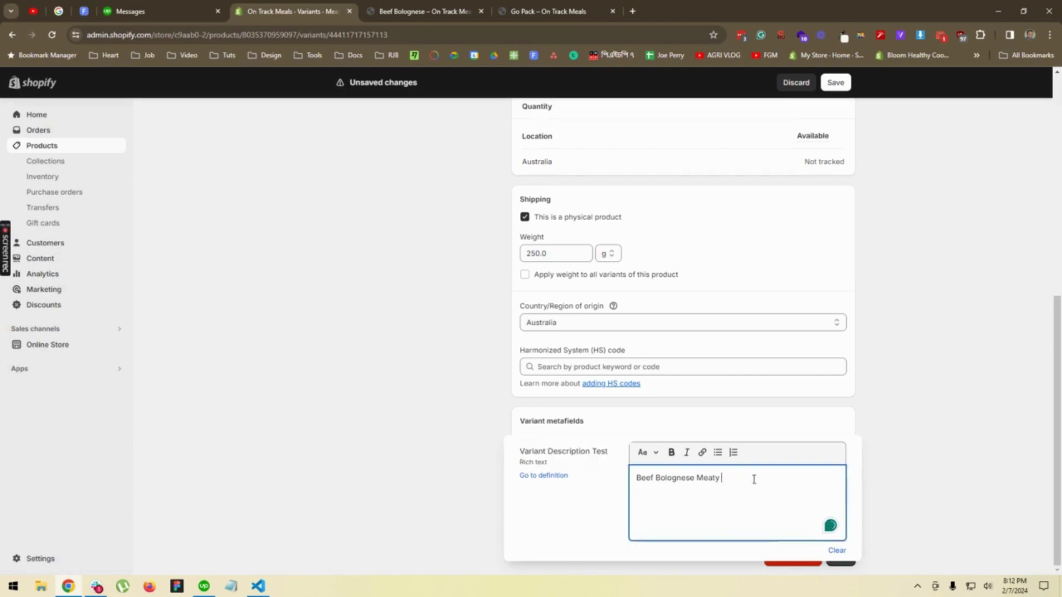
{"action": "key", "text": "ctrl+v"}
- Repeat the description line three times and format the lines as a bulleted list
{"action": "key", "text": "ctrl+a"}
{"action": "key", "text": "ctrl+c"}
{"action": "key", "text": "Right"}
{"action": "key", "text": "ctrl+v"}
{"action": "key", "text": "ctrl+v"}
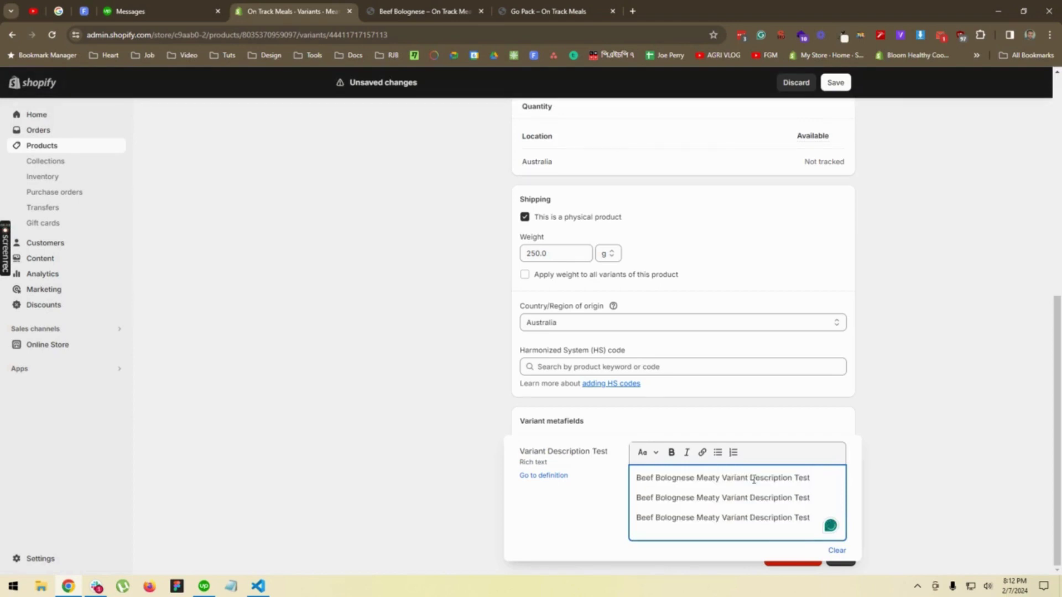
{"action": "key", "text": "ctrl+a"}
{"action": "left_click", "coordinate": [717, 453]}
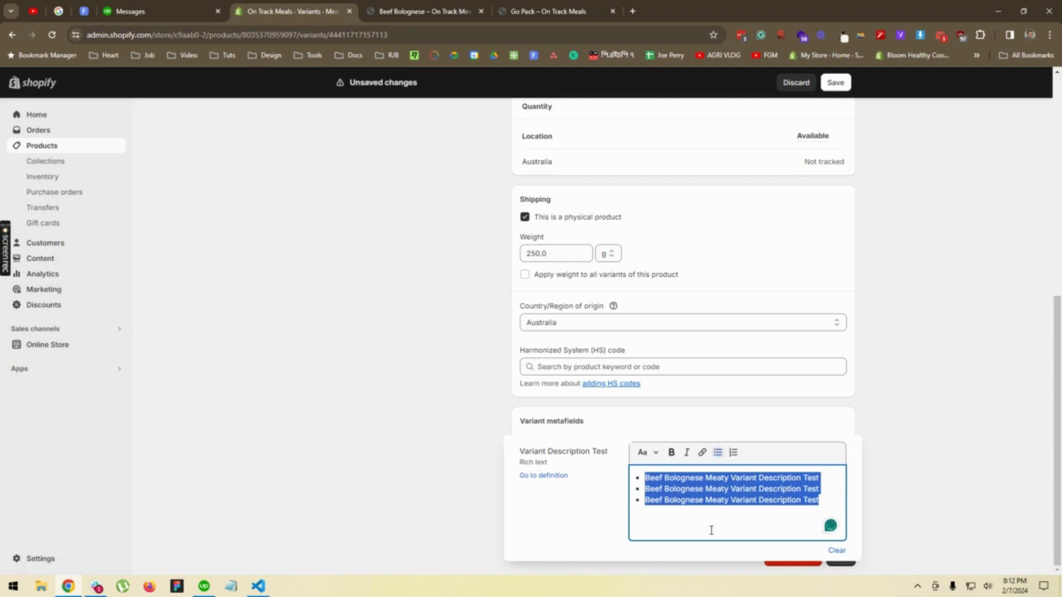
{"action": "left_click", "coordinate": [905, 503]}
- Save the Meaty variant, then go to the Vegetarian variant's page
{"action": "left_click", "coordinate": [842, 553]}
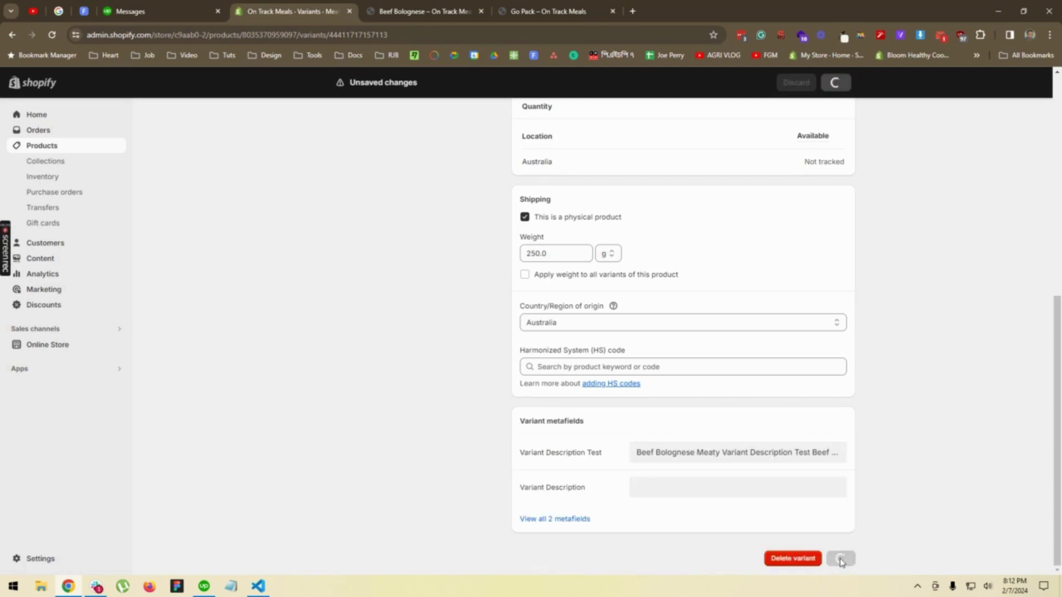
{"action": "scroll", "coordinate": [457, 450], "scroll_direction": "up", "scroll_amount": 7}
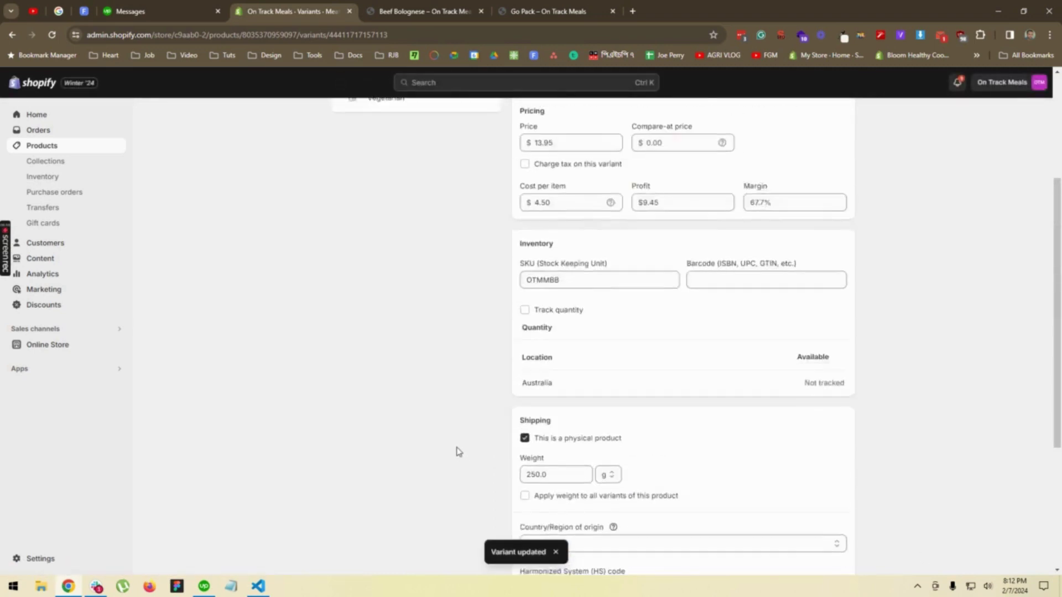
{"action": "left_click", "coordinate": [387, 265]}
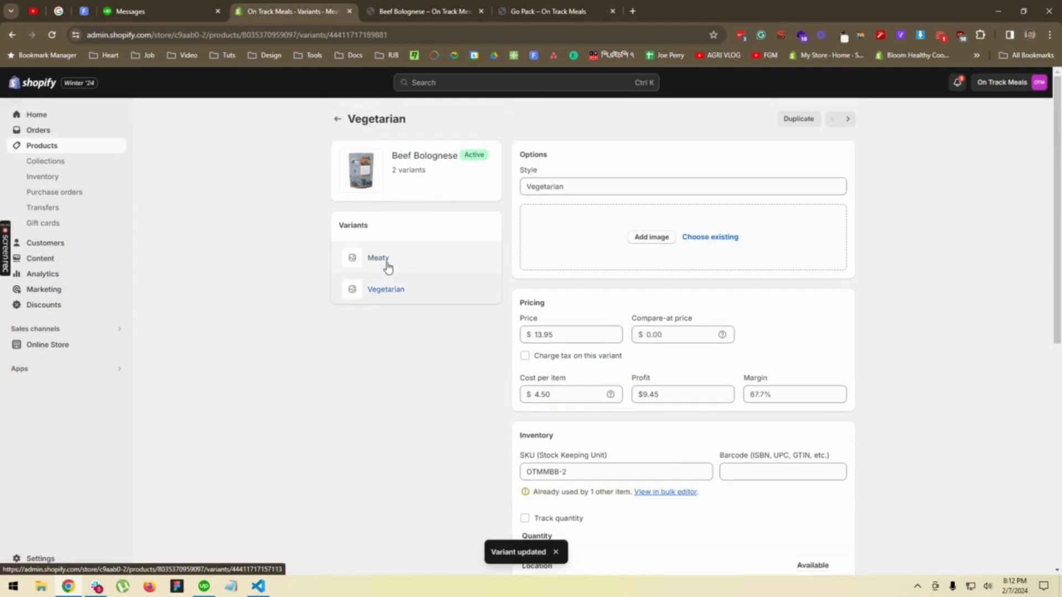
- Paste the Meaty description line into the Vegetarian metafield and replace Meaty with Vegetarian
{"action": "scroll", "coordinate": [474, 455], "scroll_direction": "down", "scroll_amount": 6}
{"action": "scroll", "coordinate": [475, 454], "scroll_direction": "down", "scroll_amount": 1}
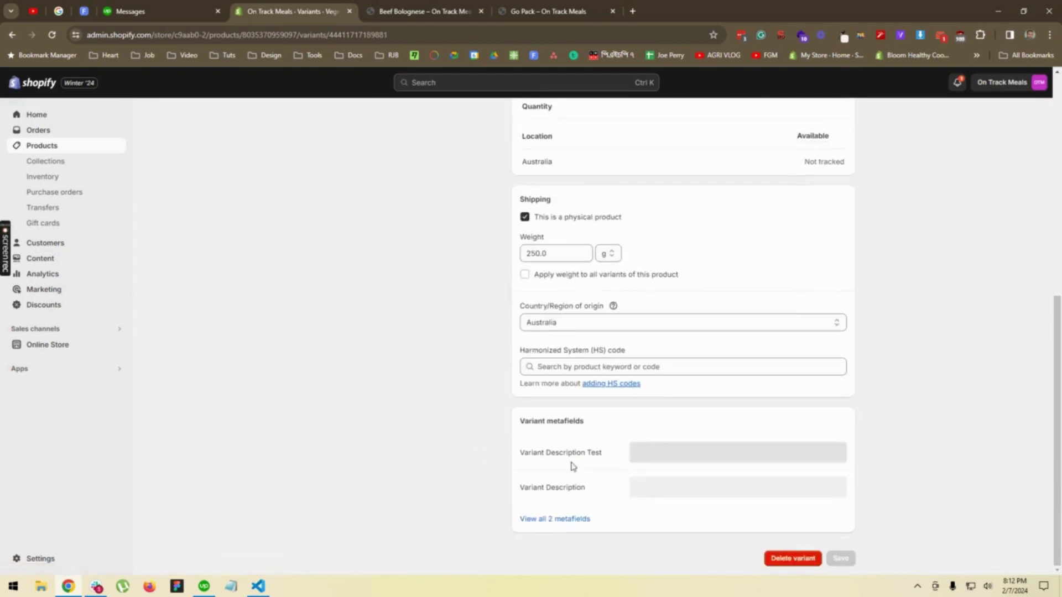
{"action": "left_click", "coordinate": [732, 459]}
{"action": "type", "text": "Beef Bolognese Meaty Variant Description Test"}
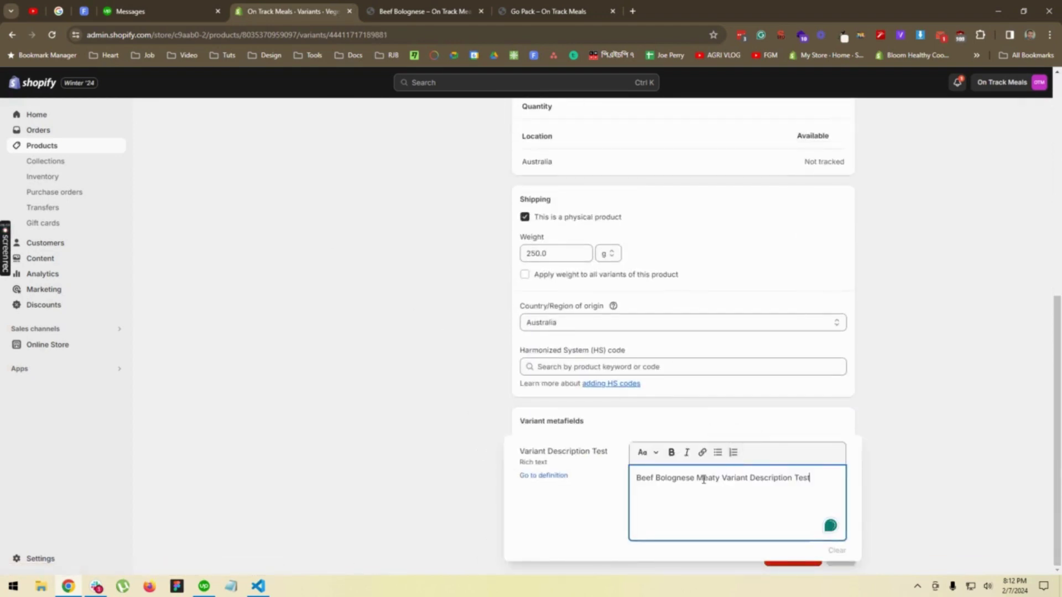
{"action": "scroll", "coordinate": [433, 461], "scroll_direction": "up", "scroll_amount": 5}
{"action": "scroll", "coordinate": [433, 461], "scroll_direction": "up", "scroll_amount": 3}
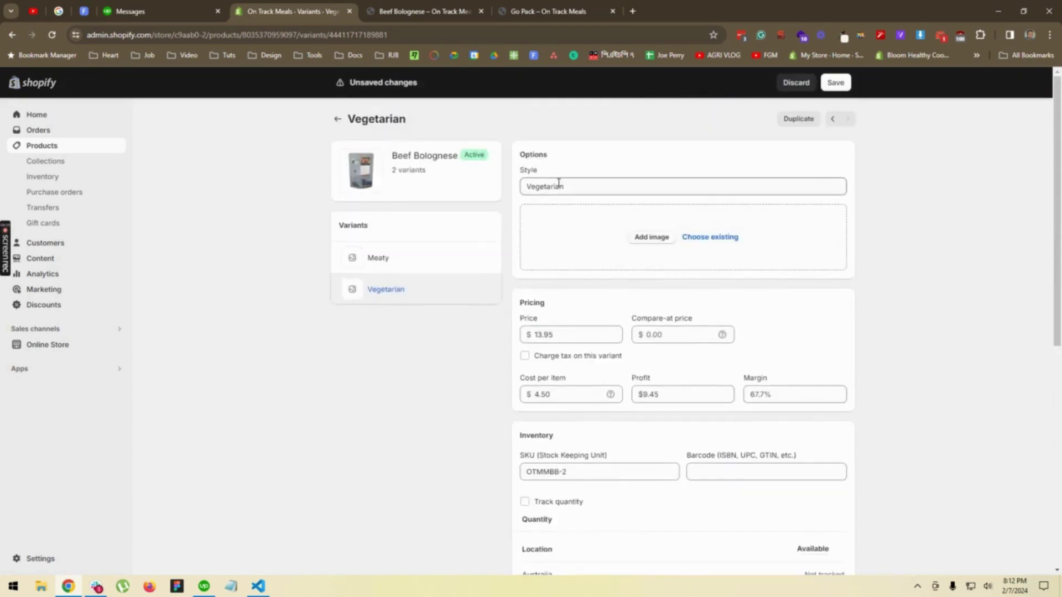
{"action": "double_click", "coordinate": [558, 186]}
{"action": "key", "text": "ctrl+c"}
{"action": "scroll", "coordinate": [551, 239], "scroll_direction": "down", "scroll_amount": 8}
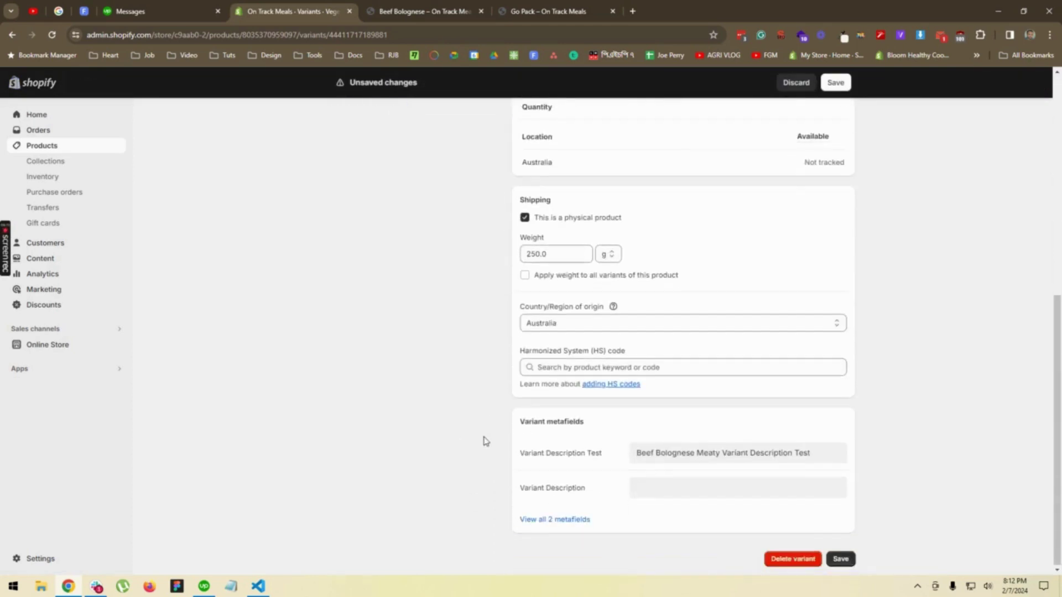
{"action": "left_click", "coordinate": [718, 455]}
{"action": "double_click", "coordinate": [708, 477]}
{"action": "key", "text": "ctrl+v"}
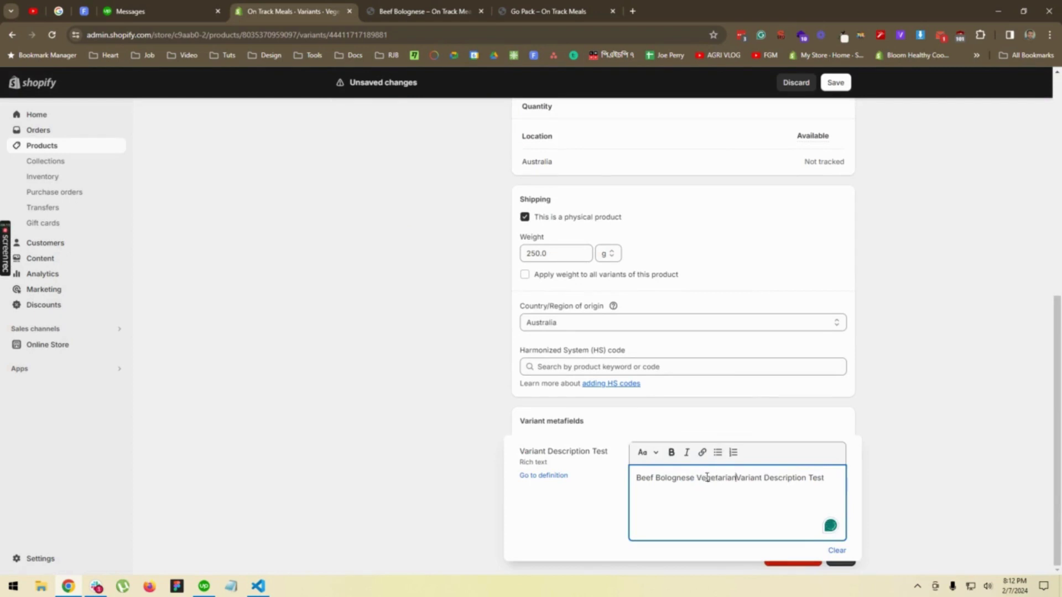
- Repeat the corrected Vegetarian line three times and make the lines a bulleted list
{"action": "key", "text": "ctrl+a"}
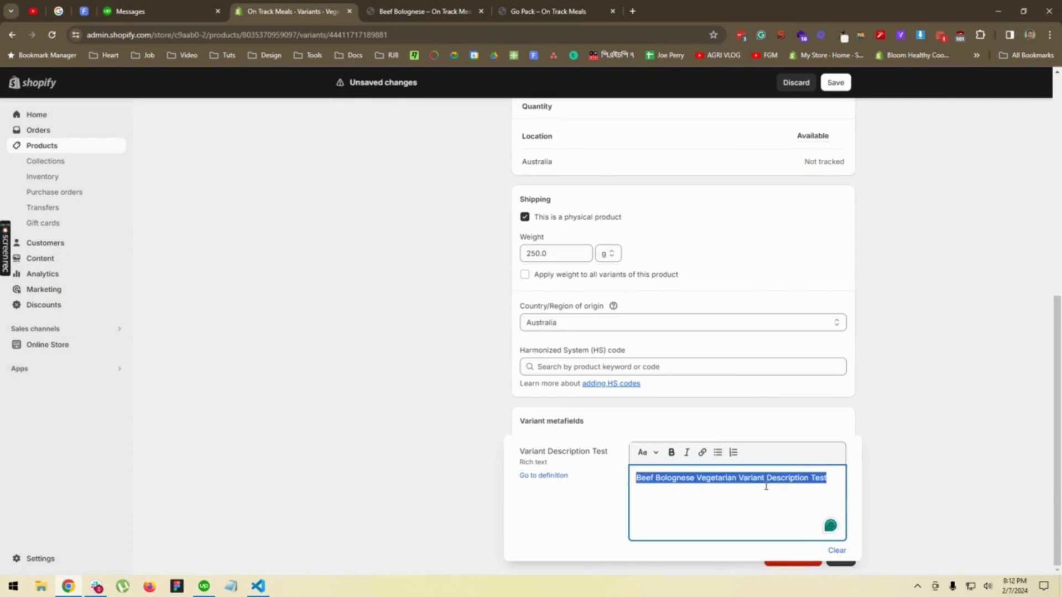
{"action": "key", "text": "ctrl+c"}
{"action": "key", "text": "Right"}
{"action": "key", "text": "Return"}
{"action": "key", "text": "ctrl+v"}
{"action": "key", "text": "Return"}
{"action": "key", "text": "ctrl+v"}
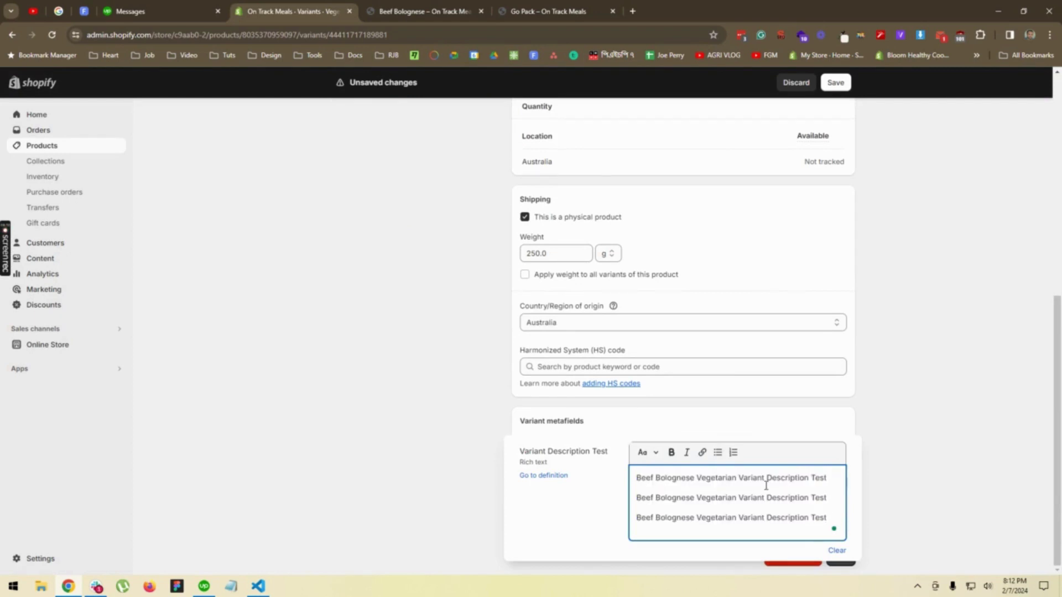
{"action": "key", "text": "ctrl+a"}
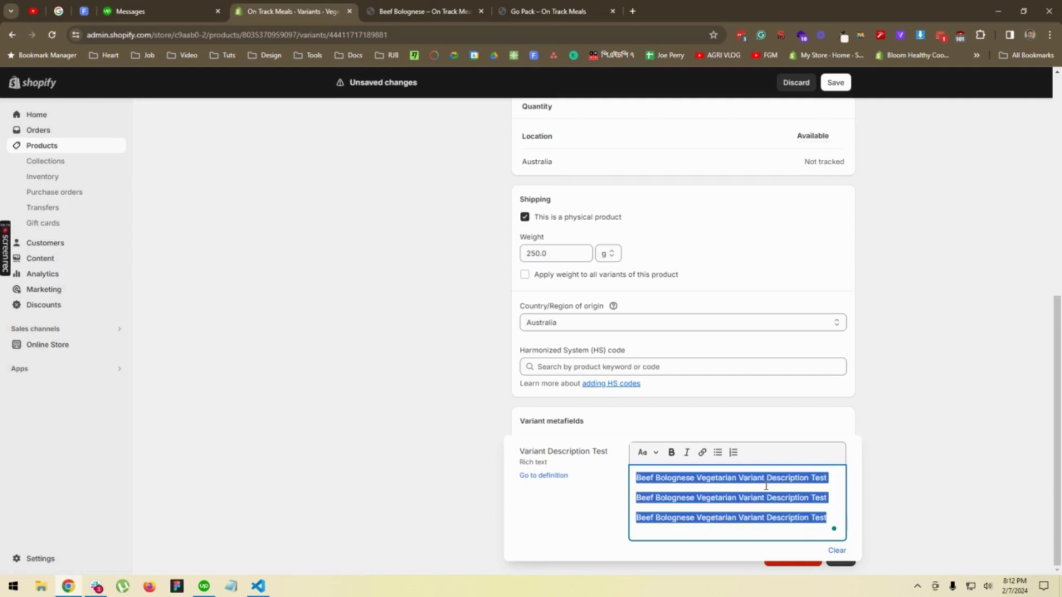
{"action": "left_click", "coordinate": [719, 453]}
- Close the metafield editor and save the Vegetarian variant
{"action": "left_click", "coordinate": [724, 514]}
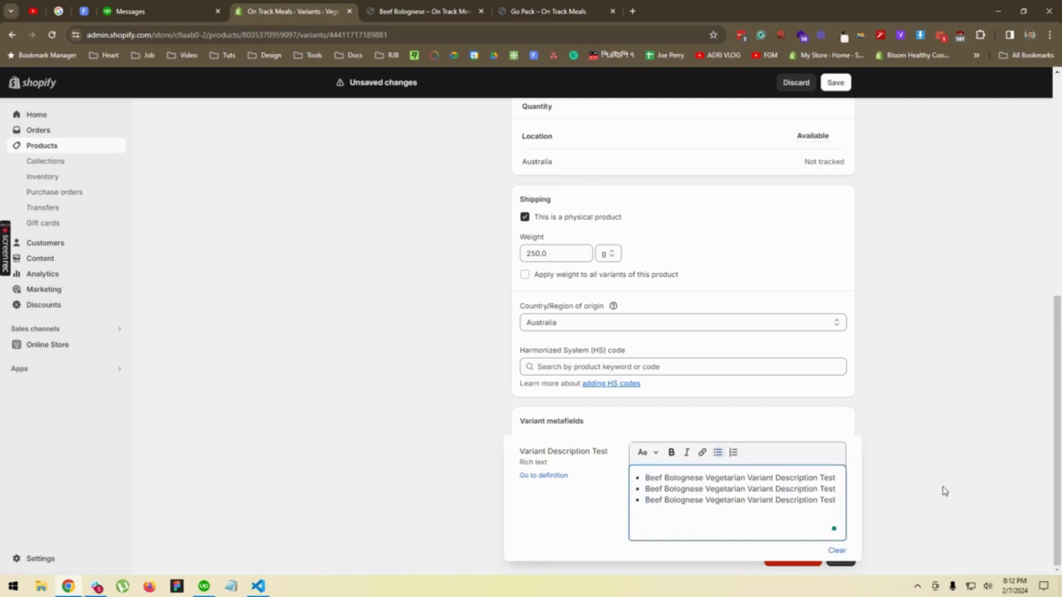
{"action": "left_click", "coordinate": [940, 490]}
{"action": "left_click", "coordinate": [840, 558]}
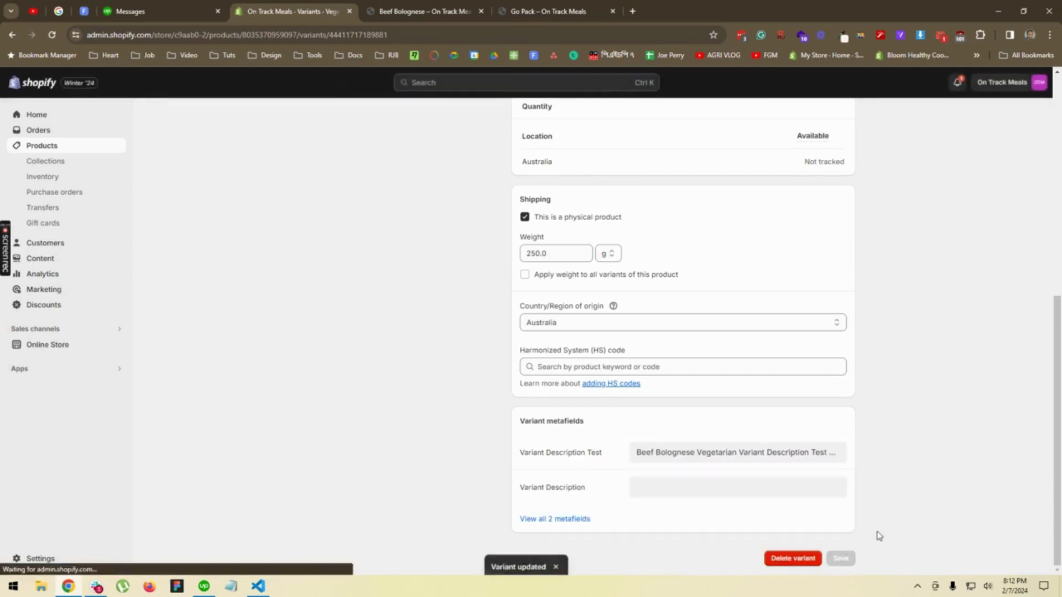
{"action": "scroll", "coordinate": [878, 530], "scroll_direction": "up", "scroll_amount": 2}
{"action": "scroll", "coordinate": [878, 517], "scroll_direction": "up", "scroll_amount": 5}
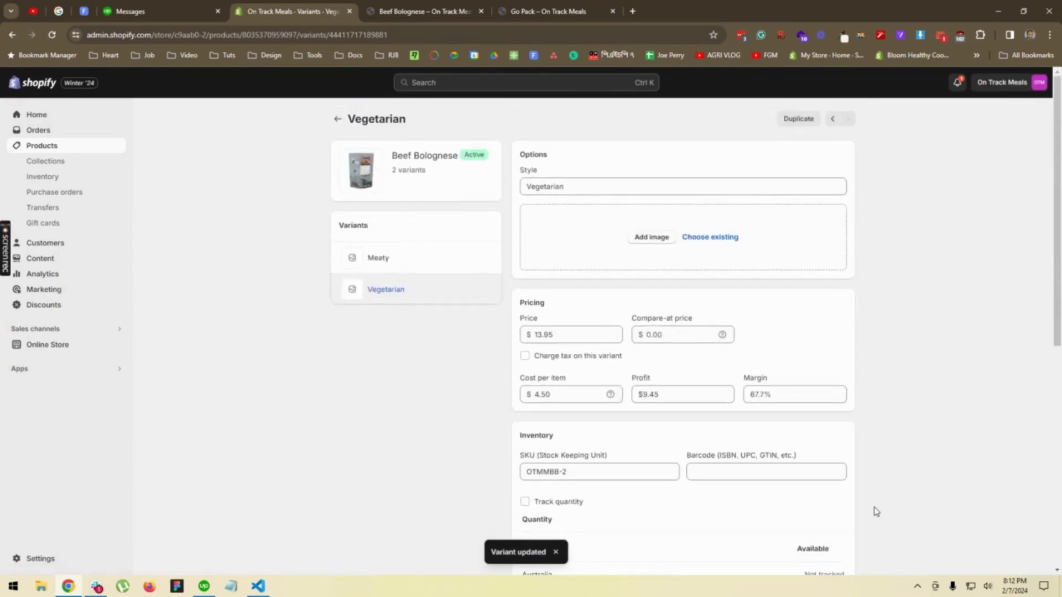
- Back on Beef Bolognese, confirm the beef-bolognese theme template and preview the product on the storefront
{"action": "left_click", "coordinate": [335, 118]}
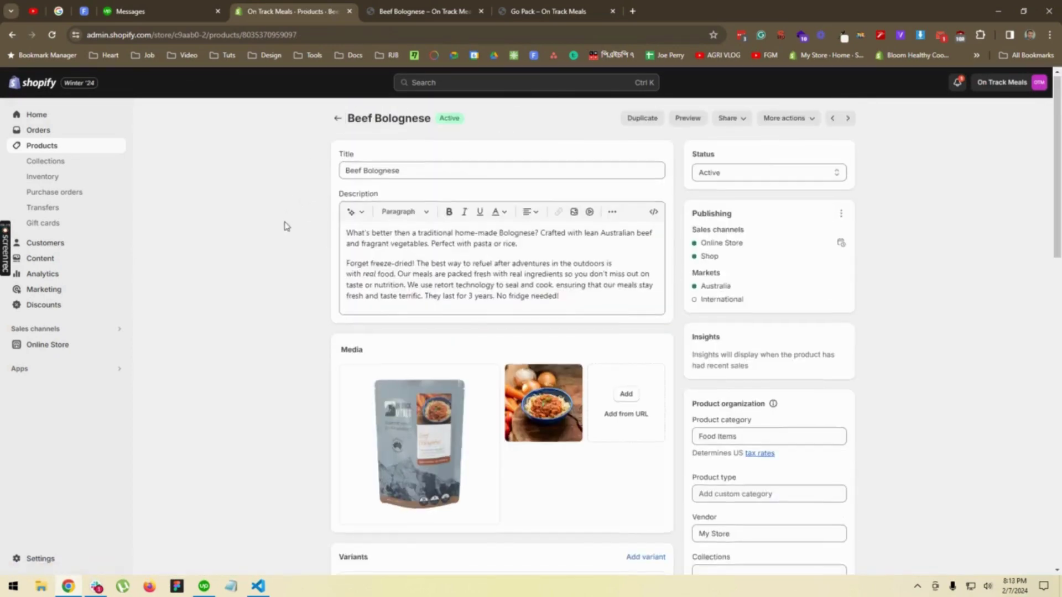
{"action": "scroll", "coordinate": [284, 225], "scroll_direction": "down", "scroll_amount": 5}
{"action": "scroll", "coordinate": [284, 225], "scroll_direction": "down", "scroll_amount": 3}
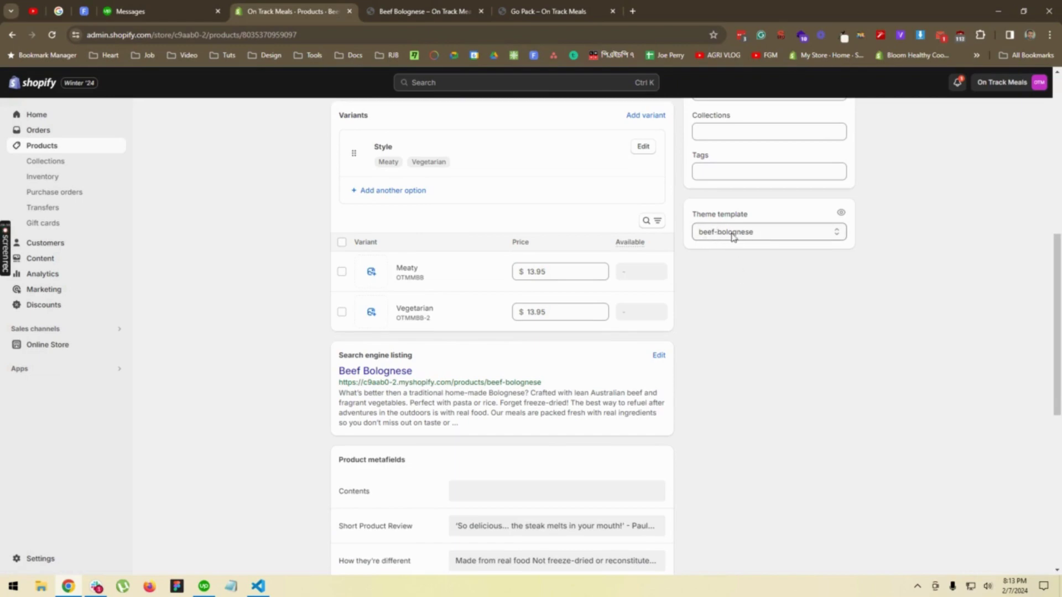
{"action": "scroll", "coordinate": [714, 182], "scroll_direction": "up", "scroll_amount": 8}
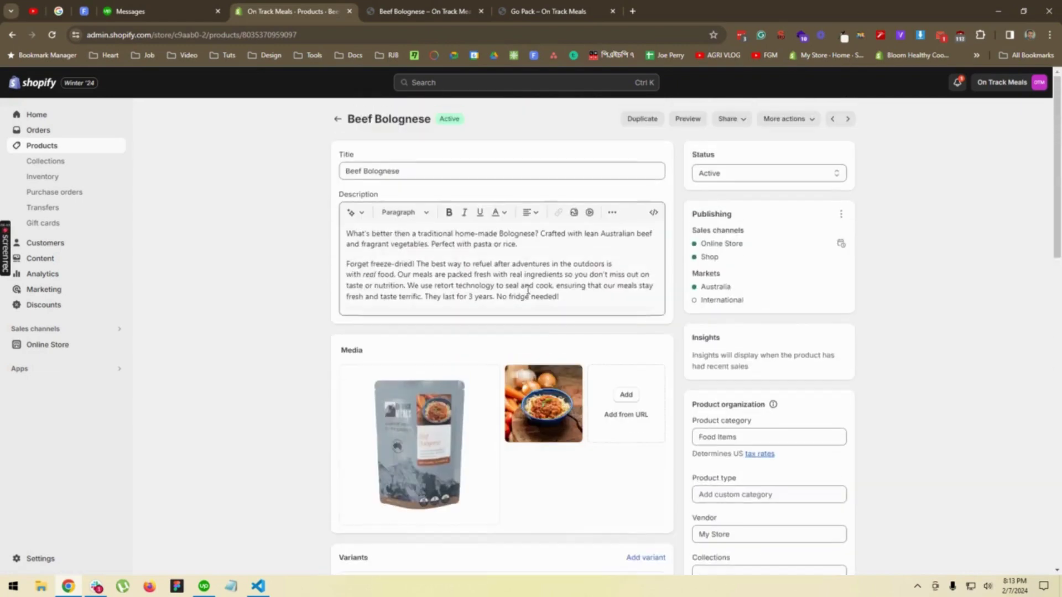
{"action": "left_click", "coordinate": [692, 122]}
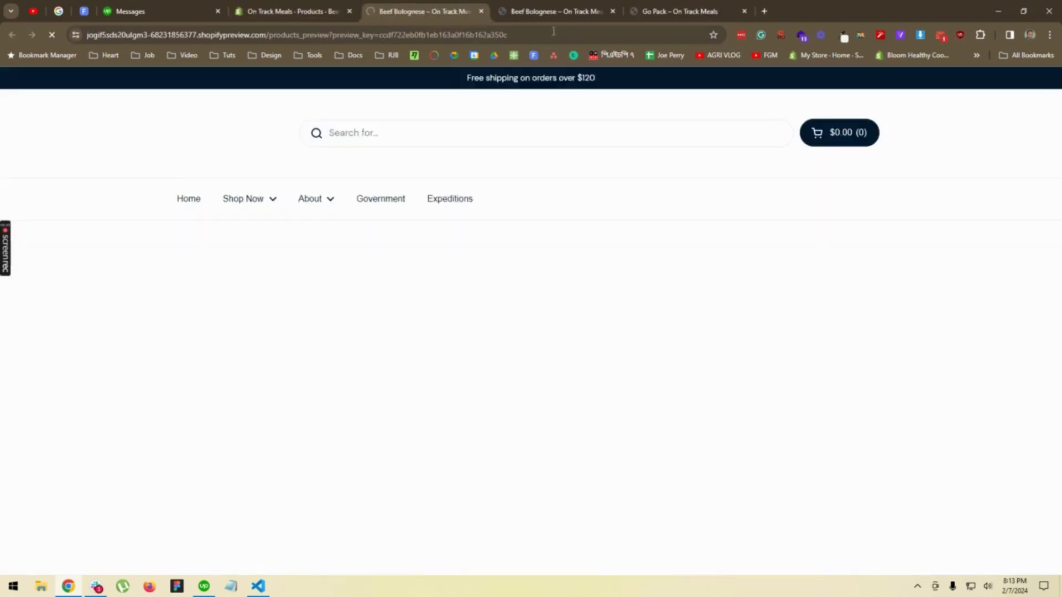
- Close the duplicate Beef Bolognese preview tab and keep the original preview page
{"action": "left_click", "coordinate": [547, 11]}
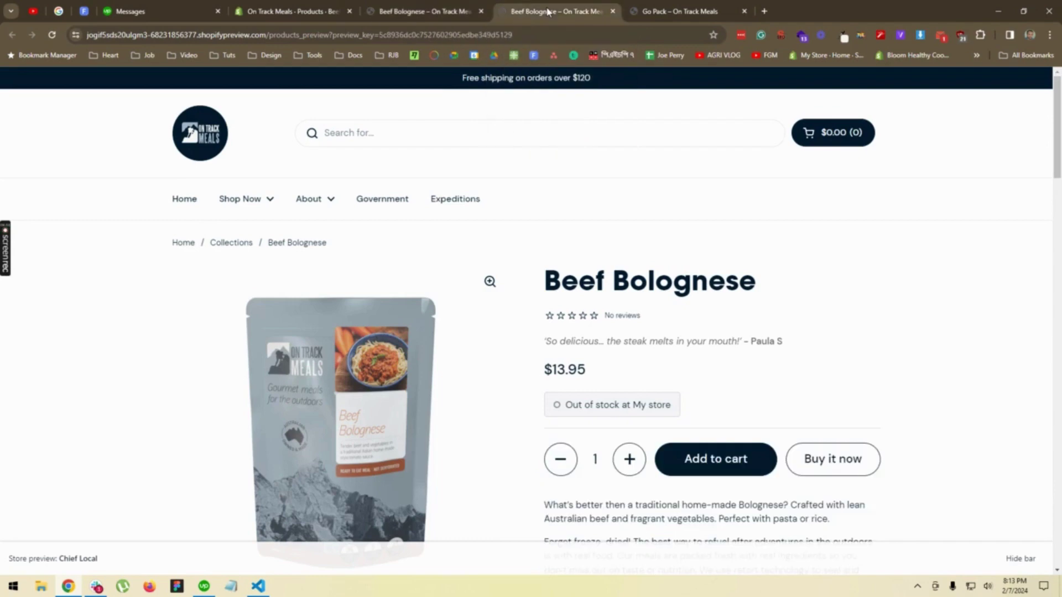
{"action": "key", "text": "ctrl+w"}
{"action": "left_click", "coordinate": [438, 11]}
- Switch between the Vegetarian and Meaty styles and confirm both description paragraphs stay the same
{"action": "scroll", "coordinate": [635, 277], "scroll_direction": "down", "scroll_amount": 4}
{"action": "left_click", "coordinate": [638, 244]}
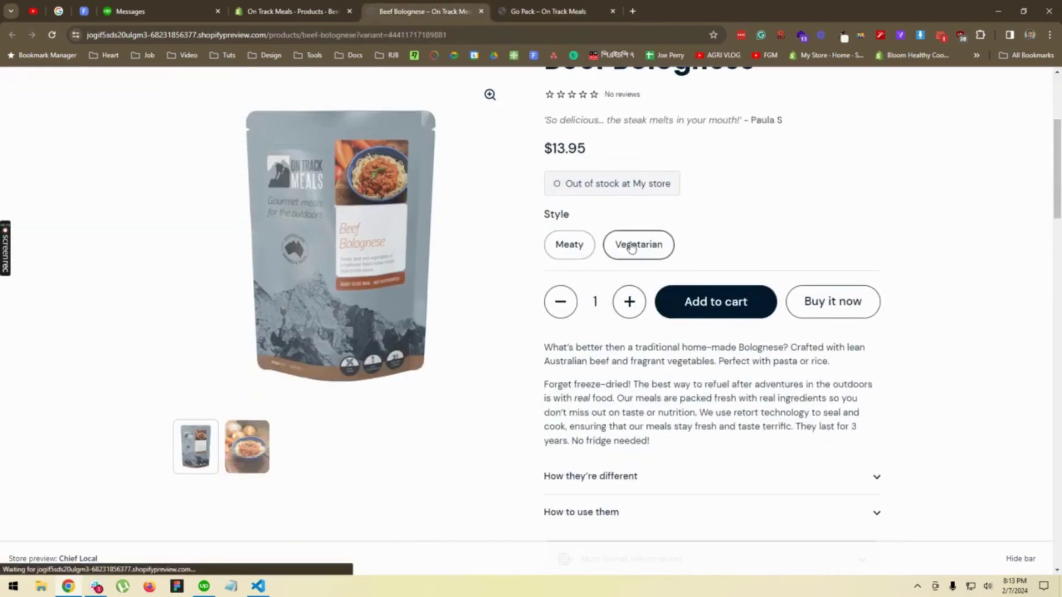
{"action": "left_click", "coordinate": [558, 245]}
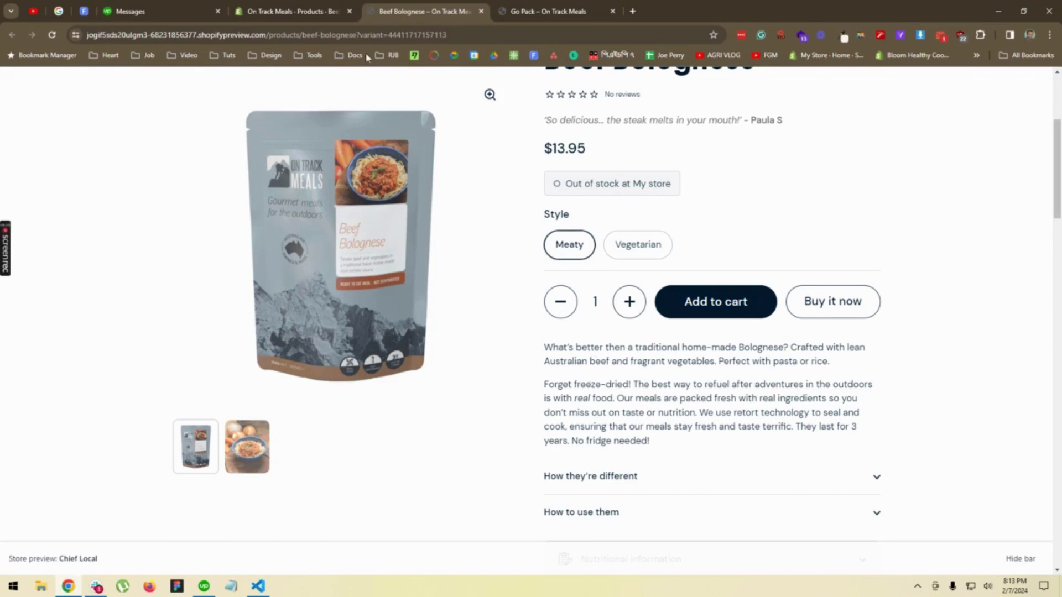
{"action": "triple_click", "coordinate": [611, 349]}
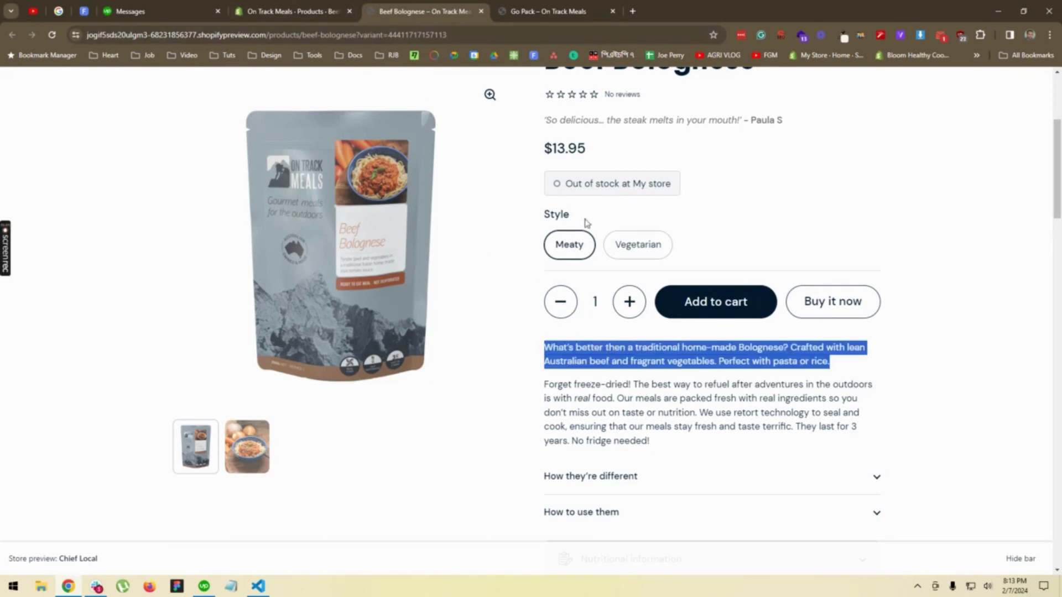
{"action": "triple_click", "coordinate": [645, 379]}
{"action": "left_click", "coordinate": [295, 11]}
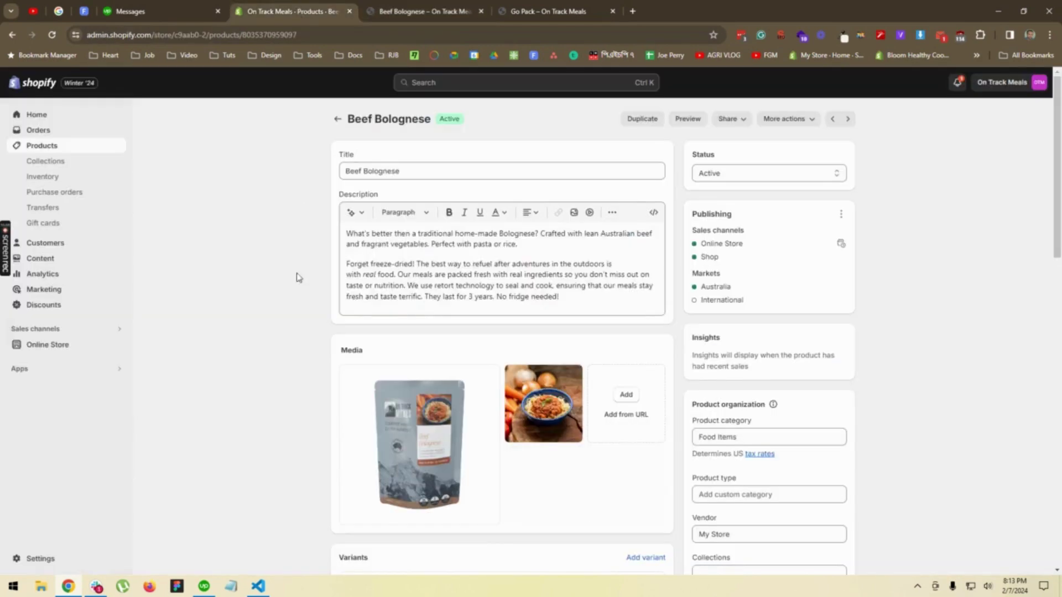
- From Online Store > Themes, open the Chief Local theme's Customize editor in a new tab
{"action": "middle_click", "coordinate": [56, 345]}
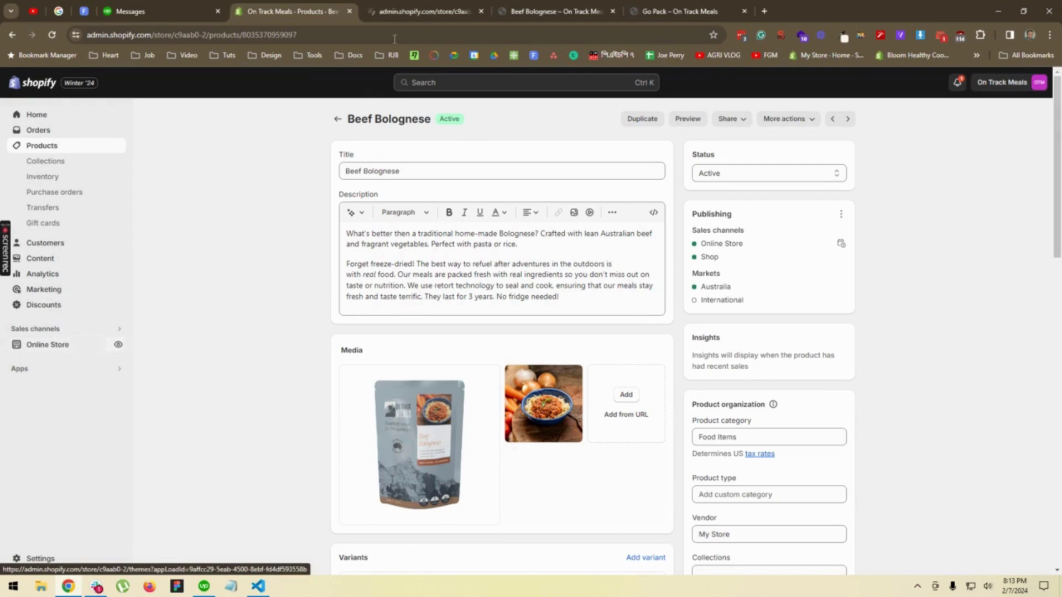
{"action": "left_click", "coordinate": [402, 10]}
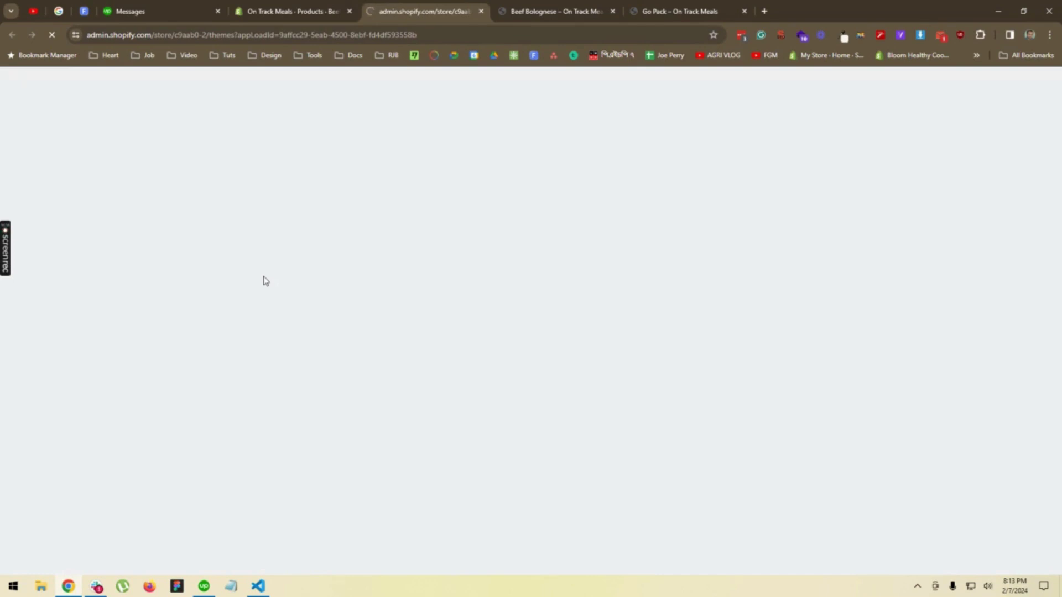
{"action": "left_click", "coordinate": [325, 11]}
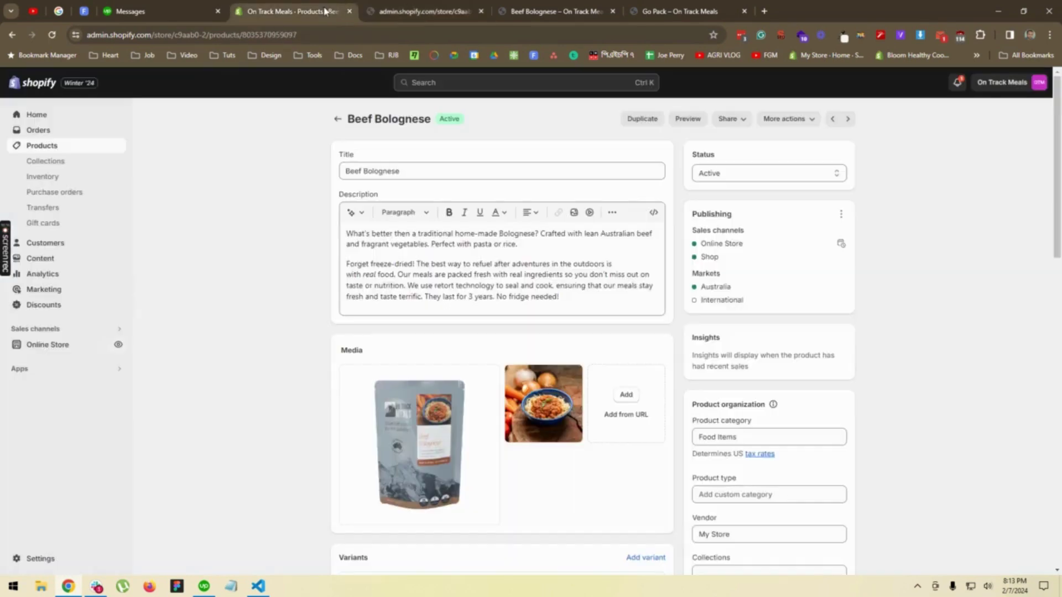
{"action": "left_click", "coordinate": [481, 11]}
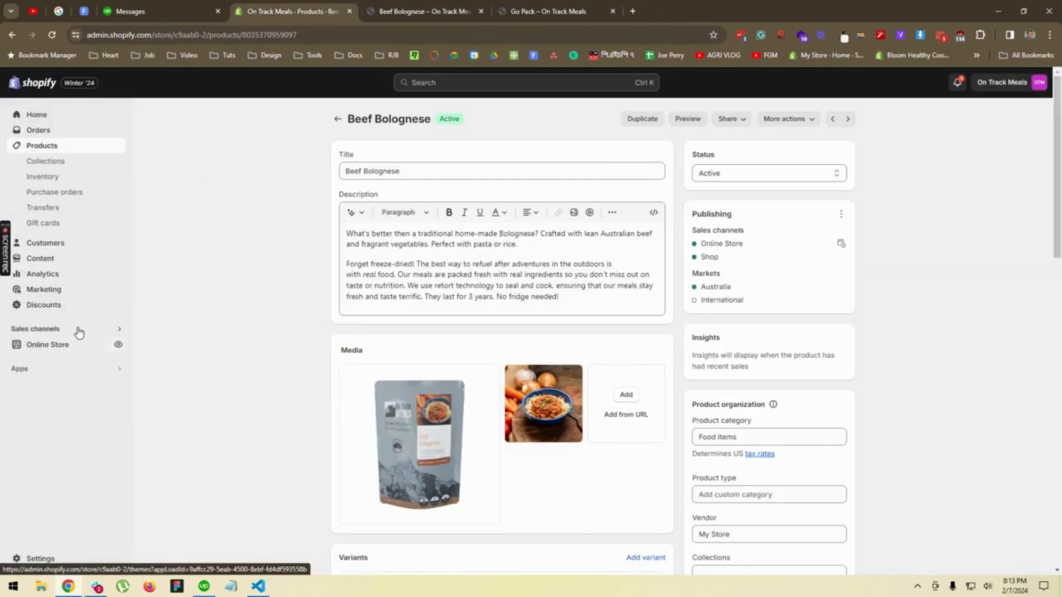
{"action": "left_click", "coordinate": [83, 345]}
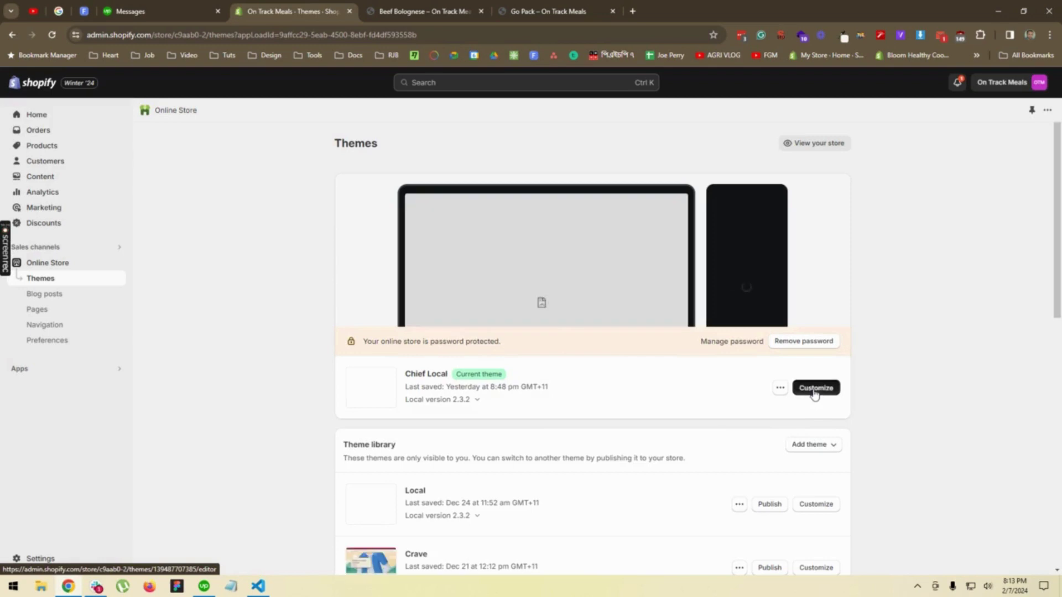
{"action": "middle_click", "coordinate": [813, 388]}
{"action": "left_click", "coordinate": [404, 12]}
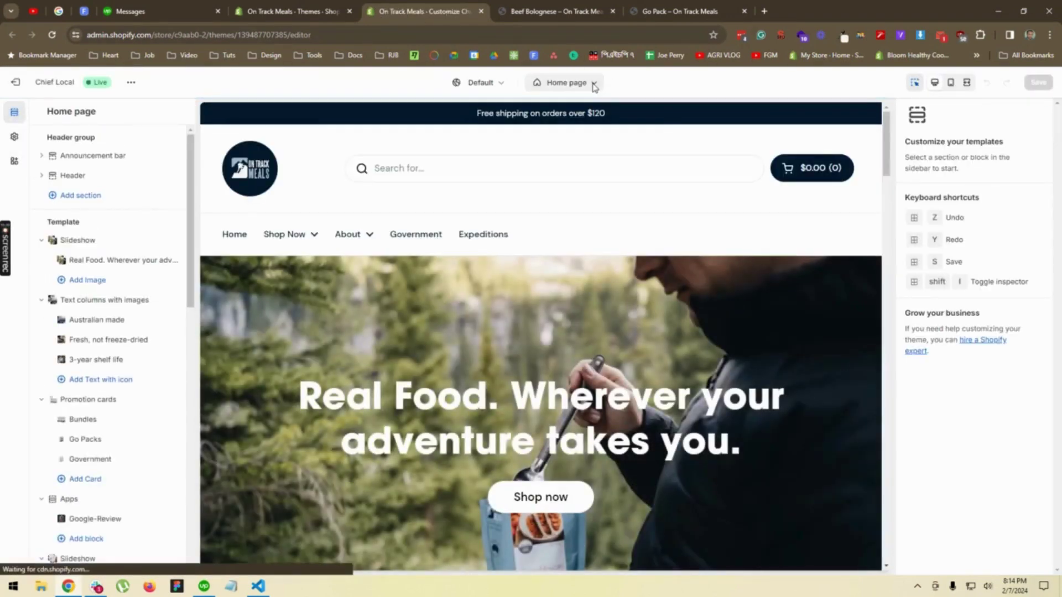
- Load the Products > beef-bolognese template in the theme editor
{"action": "left_click", "coordinate": [593, 83]}
{"action": "left_click", "coordinate": [596, 161]}
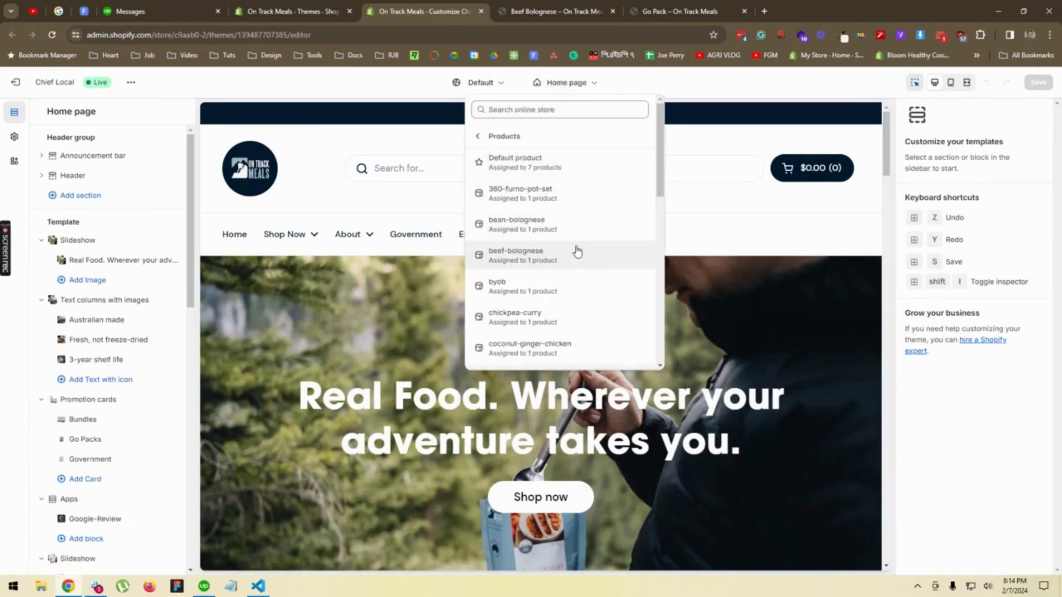
{"action": "left_click", "coordinate": [520, 257]}
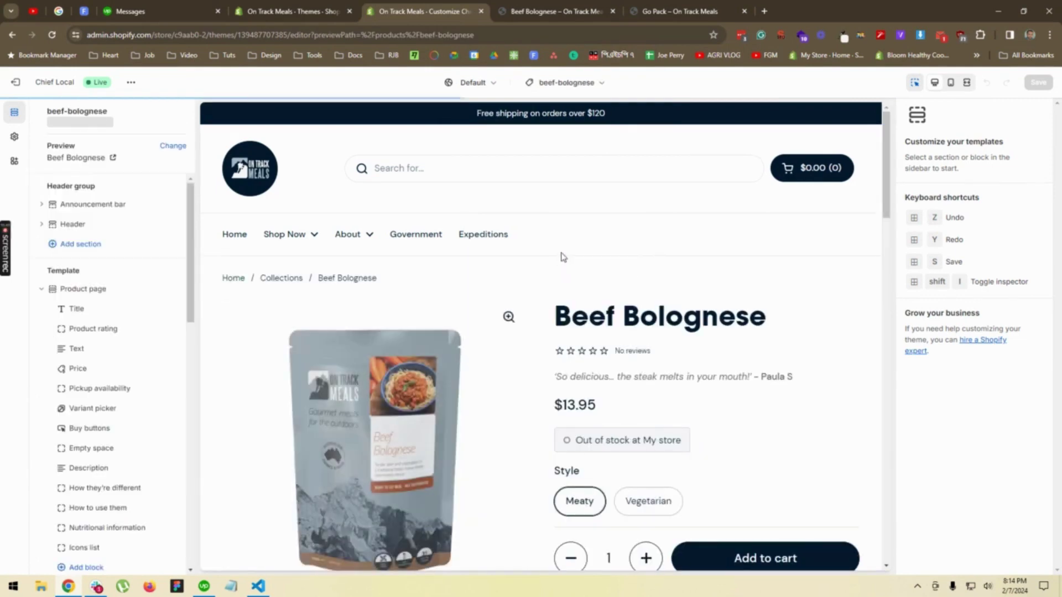
- Add a Custom HTML / Liquid block right below the Variant picker and focus its Custom Liquid field
{"action": "scroll", "coordinate": [563, 257], "scroll_direction": "down", "scroll_amount": 2}
{"action": "scroll", "coordinate": [563, 256], "scroll_direction": "down", "scroll_amount": 2}
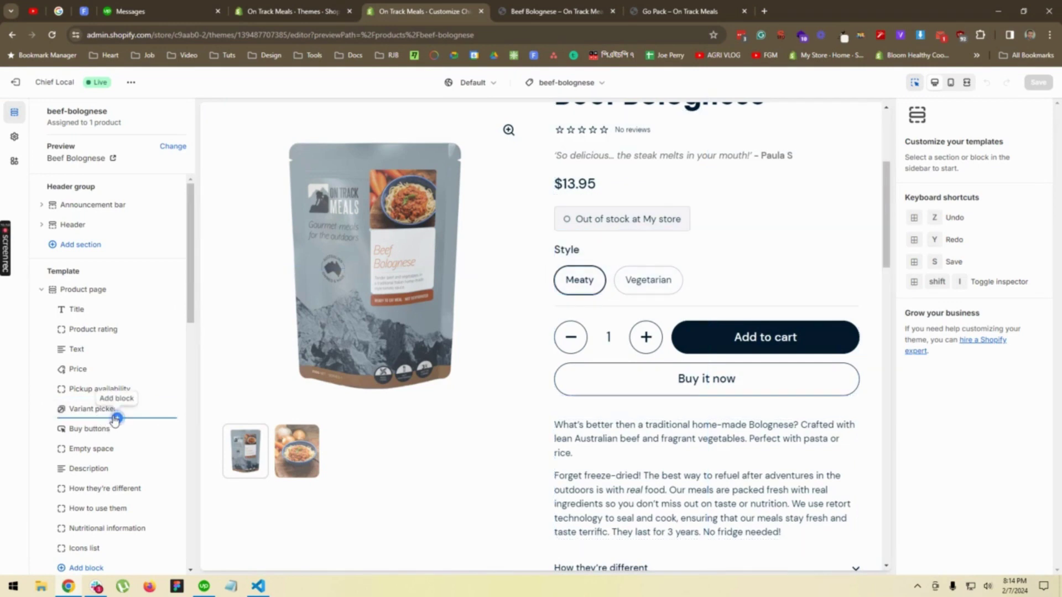
{"action": "left_click", "coordinate": [116, 418]}
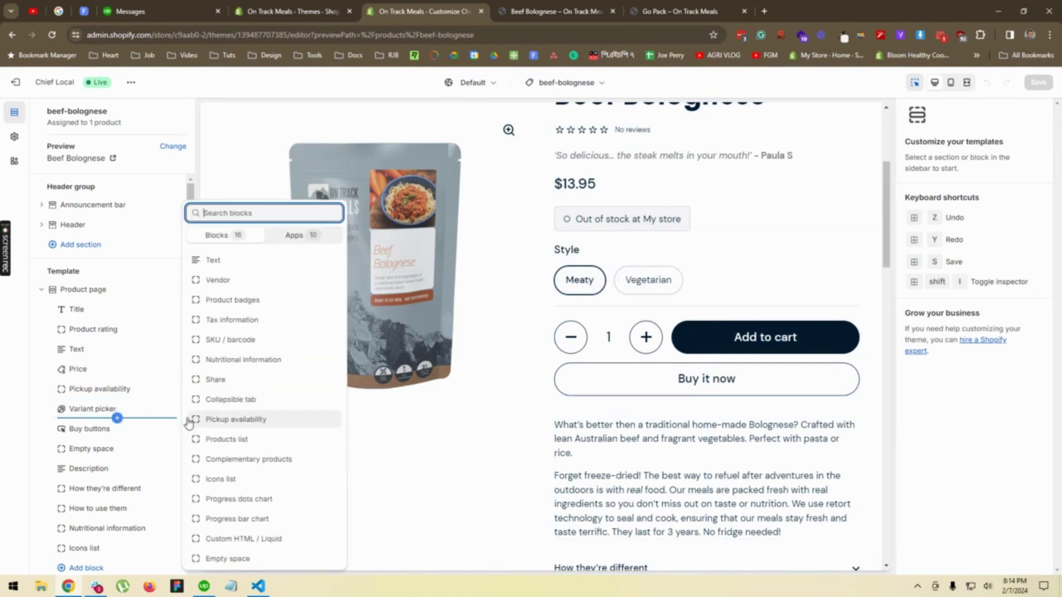
{"action": "left_click", "coordinate": [266, 541]}
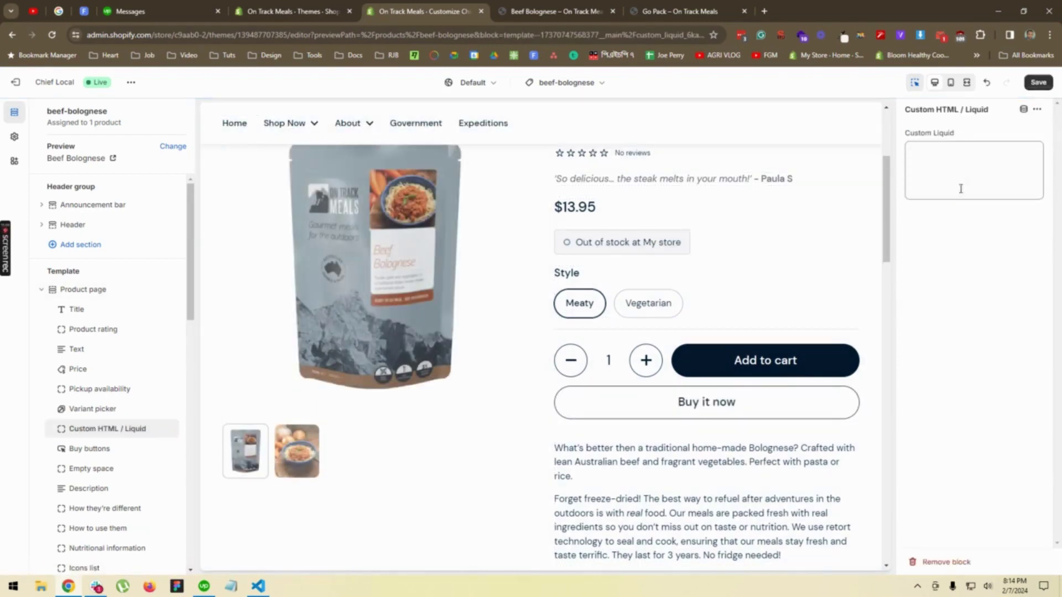
{"action": "left_click", "coordinate": [960, 160]}
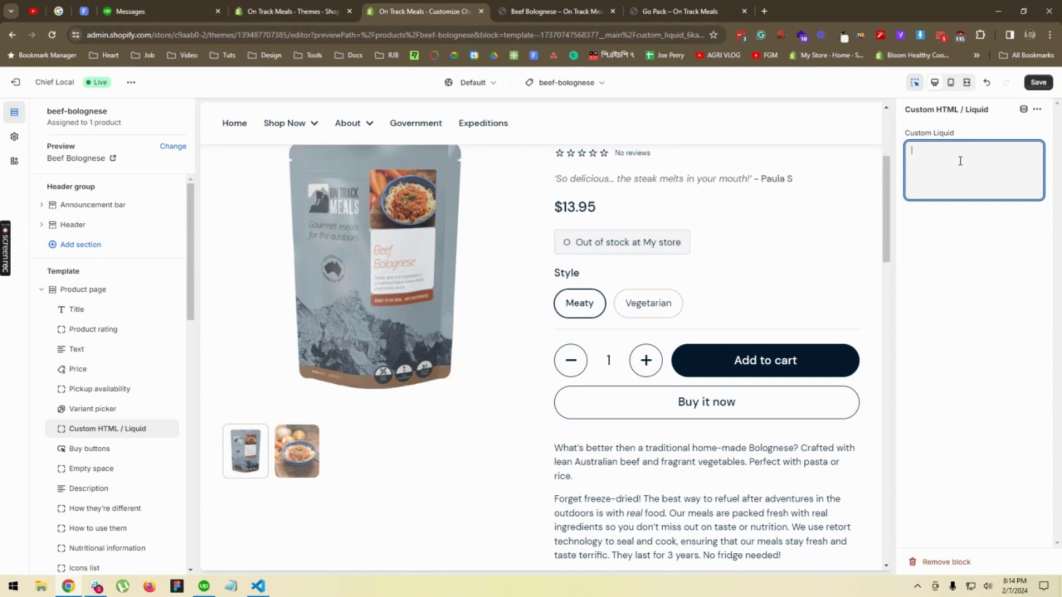
- On the Go Pack preview, toggle Vegetarian and Meaty to compare descriptions, then open a blank tab
{"action": "left_click", "coordinate": [685, 11]}
{"action": "scroll", "coordinate": [691, 296], "scroll_direction": "down", "scroll_amount": 3}
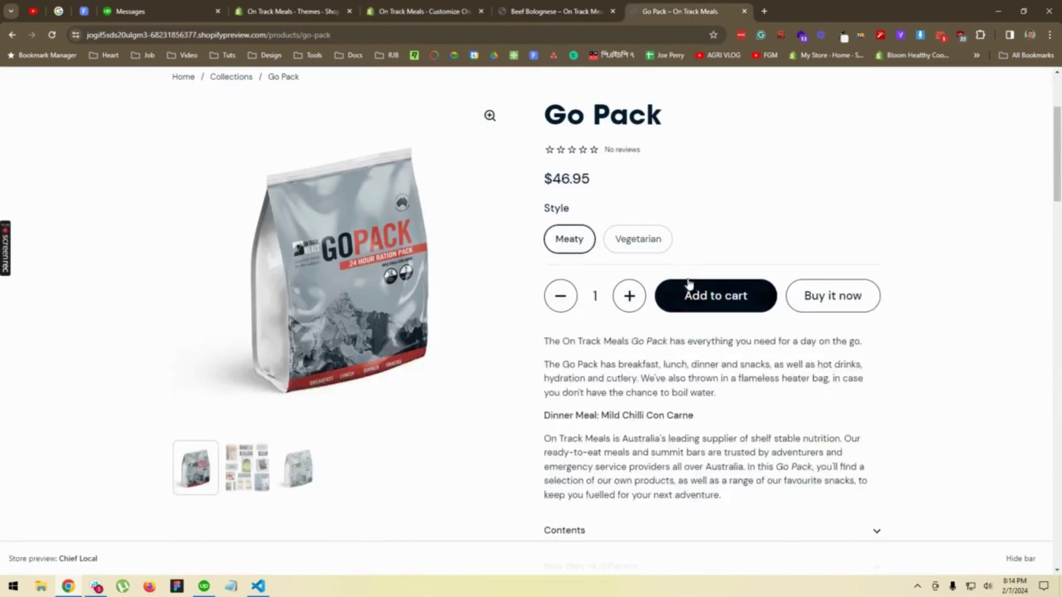
{"action": "left_click", "coordinate": [623, 238]}
{"action": "left_click", "coordinate": [569, 238]}
{"action": "left_click", "coordinate": [623, 239]}
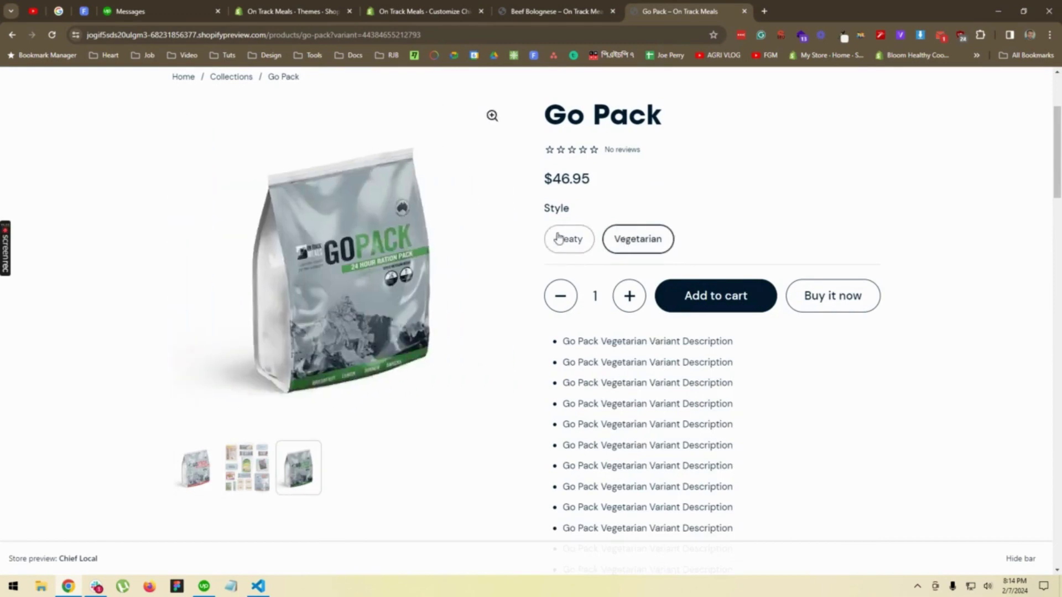
{"action": "left_click", "coordinate": [564, 238]}
{"action": "scroll", "coordinate": [742, 226], "scroll_direction": "up", "scroll_amount": 3}
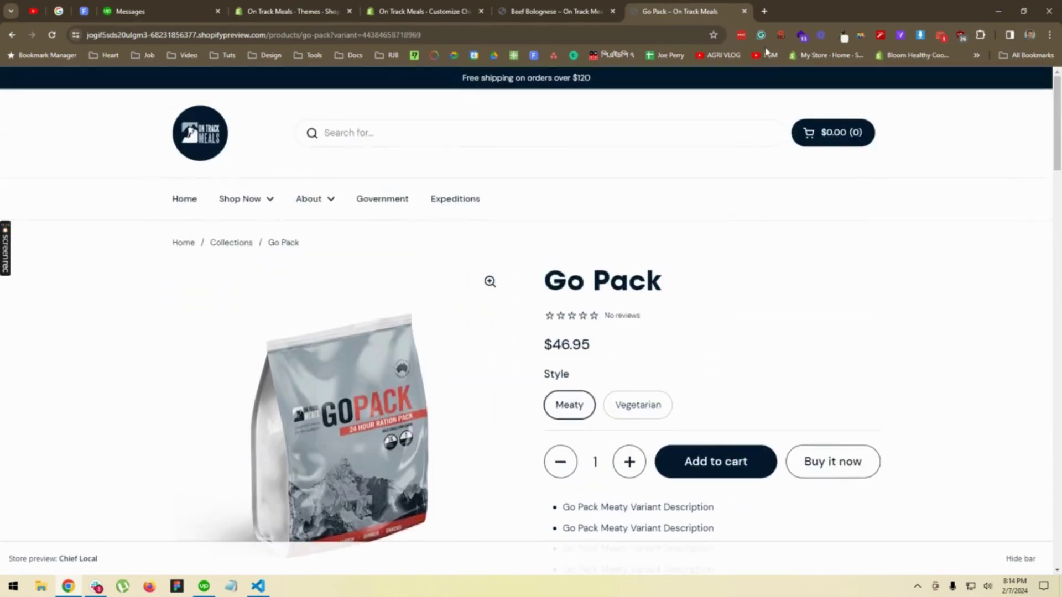
{"action": "left_click", "coordinate": [764, 11]}
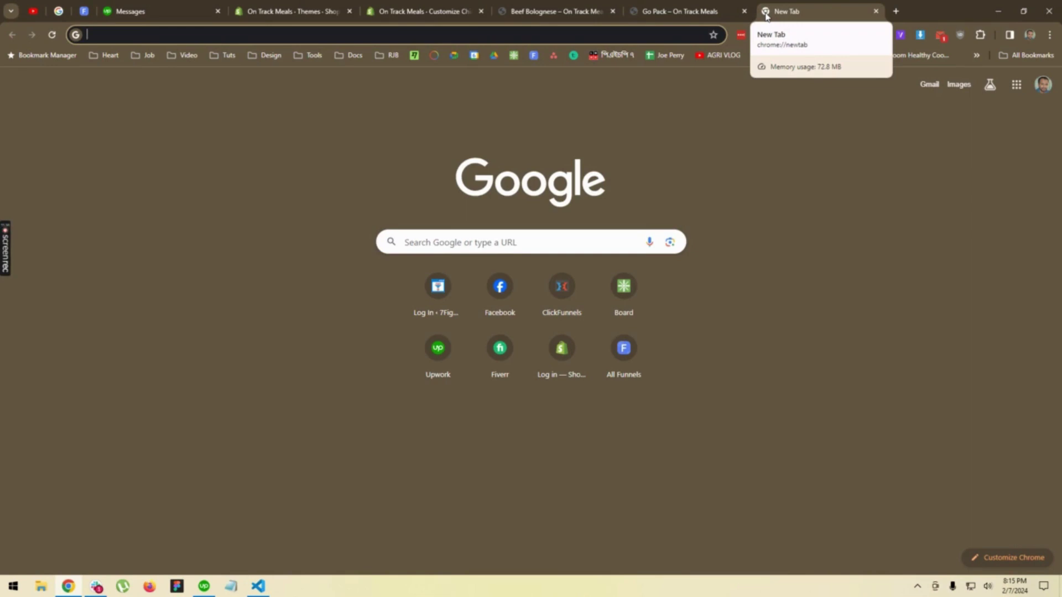
- Search Google for 'shopify display variant metafields in product template'
{"action": "type", "text": "dis"}
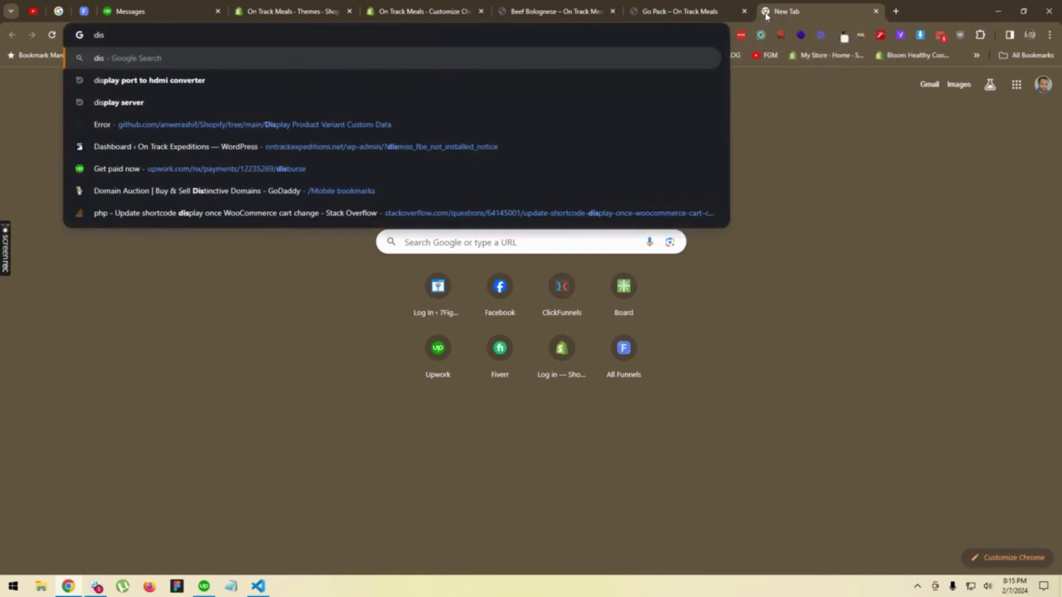
{"action": "type", "text": "pla"}
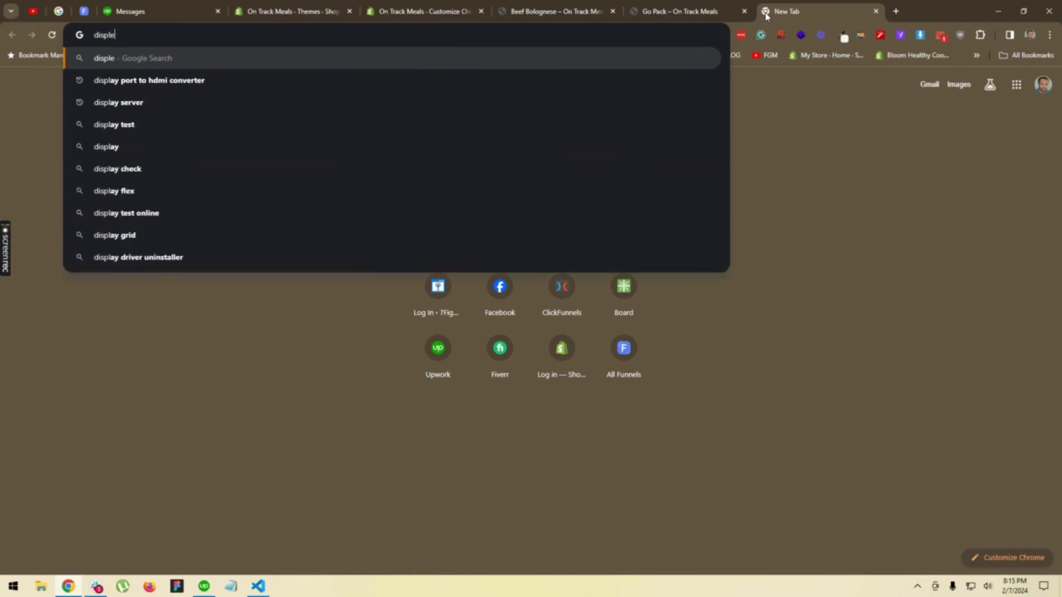
{"action": "key", "text": "BackSpace"}
{"action": "type", "text": "ay sh"}
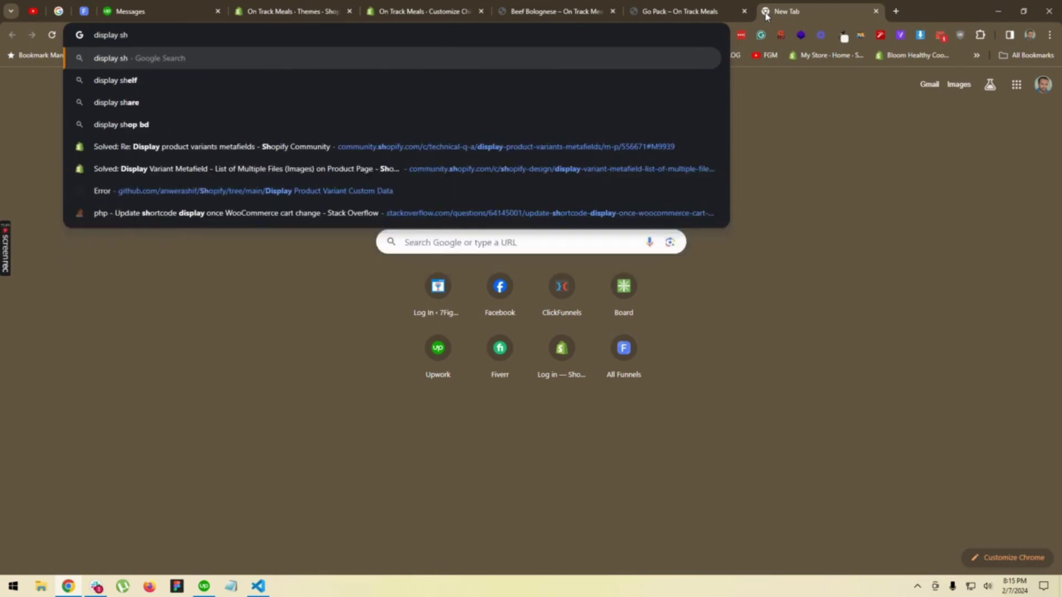
{"action": "type", "text": "opif"}
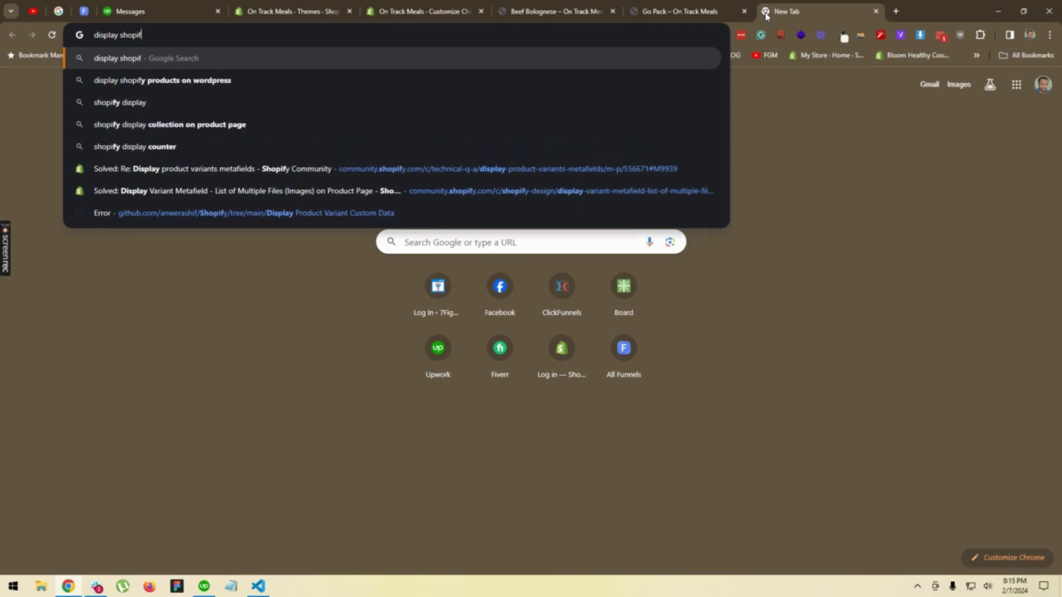
{"action": "type", "text": "y va"}
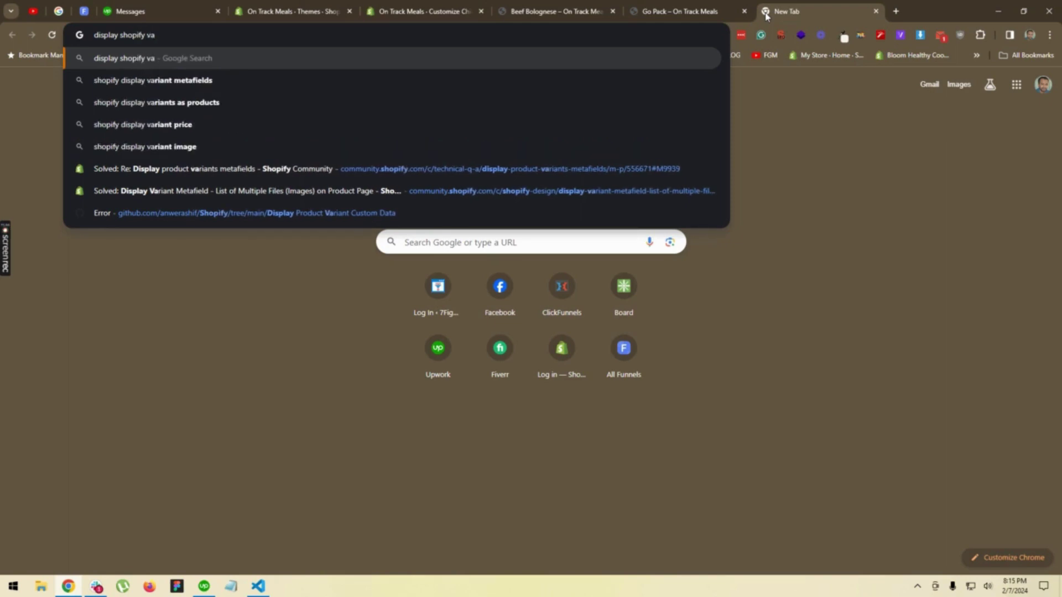
{"action": "key", "text": "Down"}
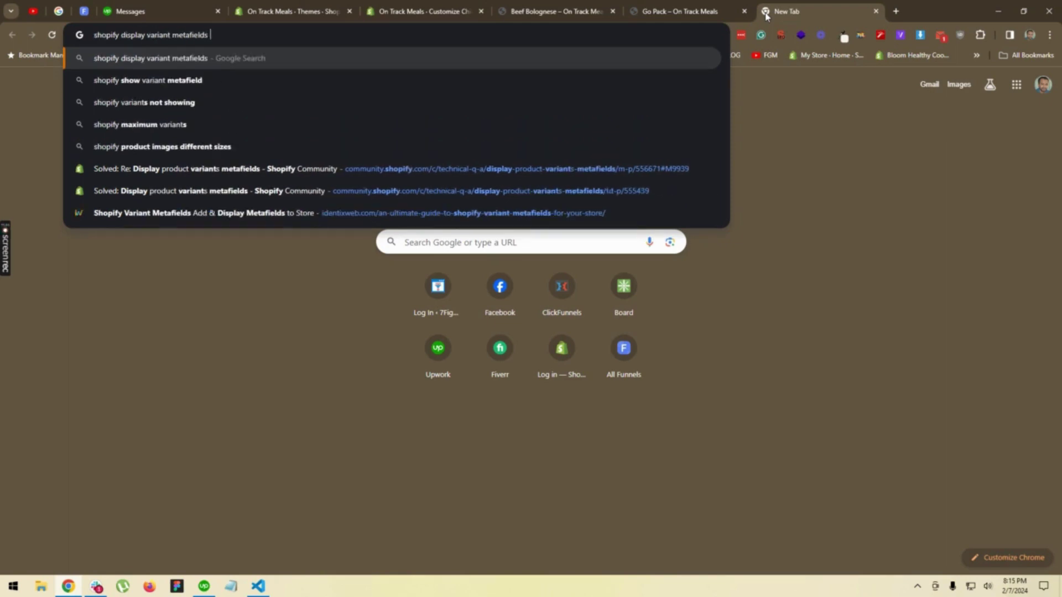
{"action": "type", "text": "i"}
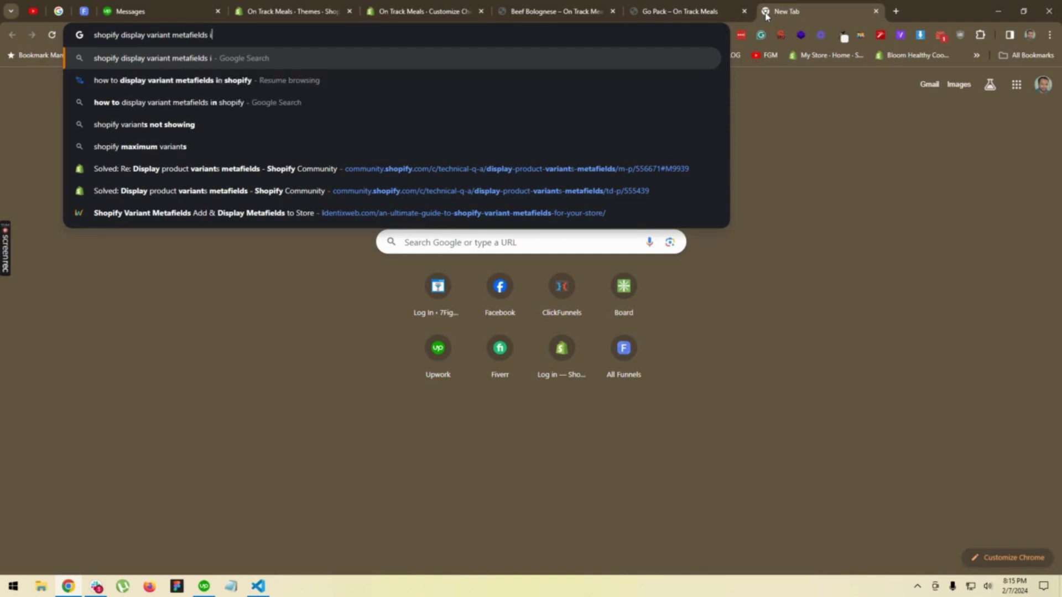
{"action": "type", "text": "n product te"}
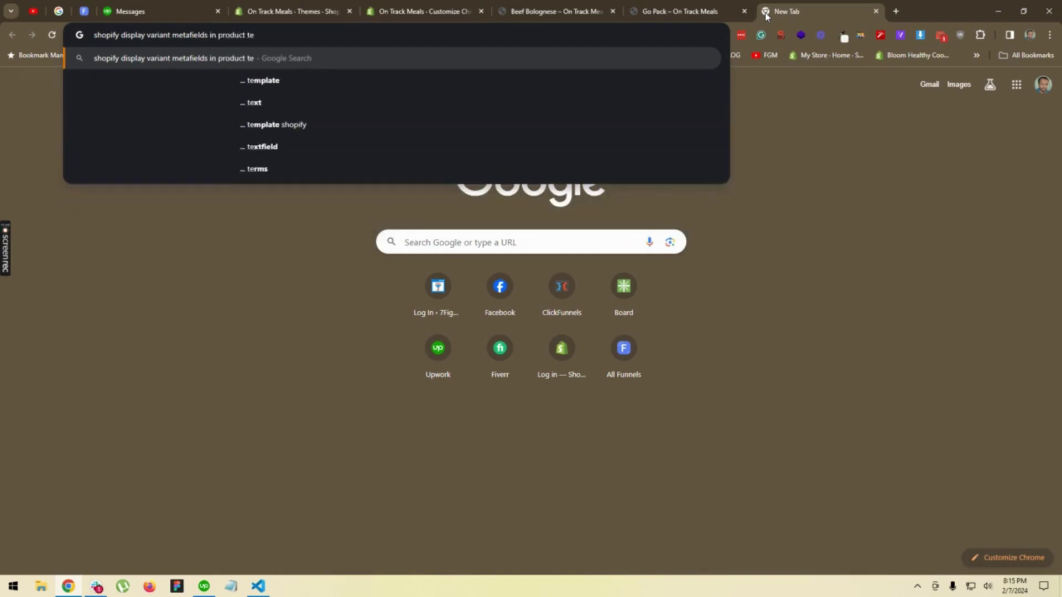
{"action": "key", "text": "Down"}
{"action": "key", "text": "Return"}
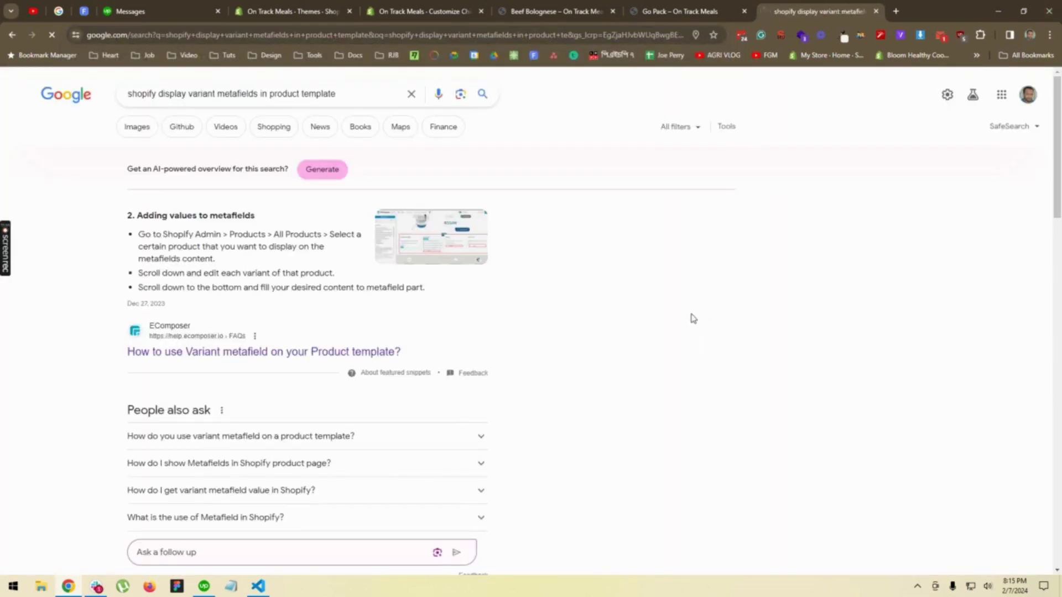
{"action": "left_click", "coordinate": [355, 94]}
{"action": "triple_click", "coordinate": [355, 94]}
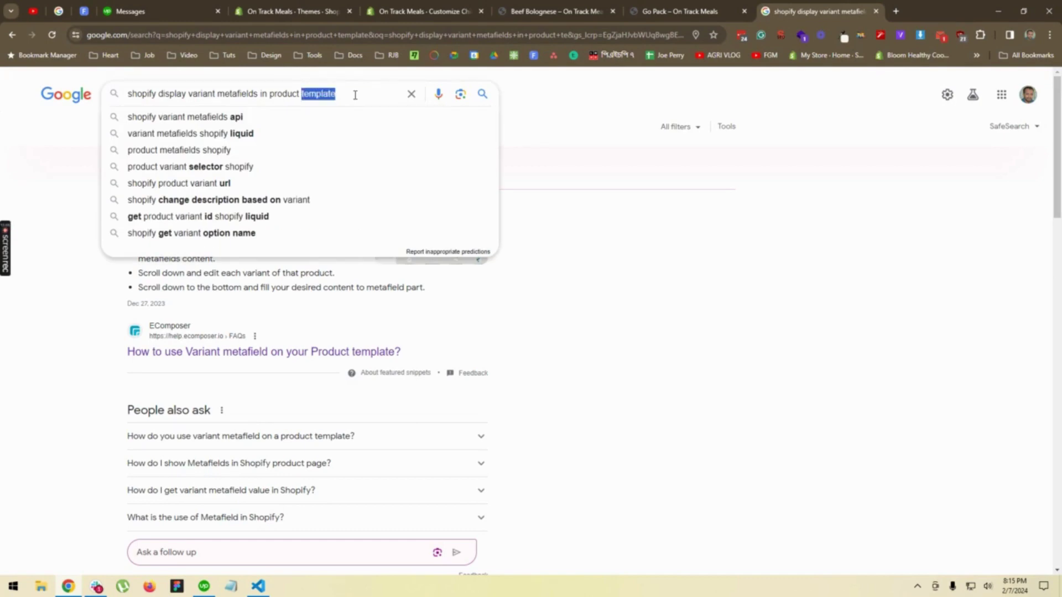
{"action": "left_click", "coordinate": [657, 274]}
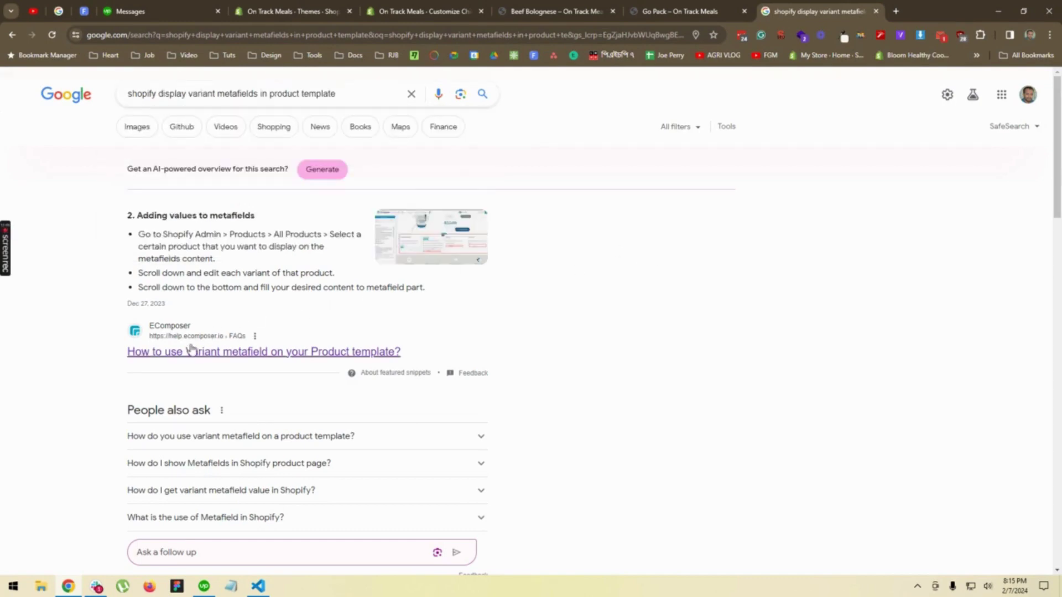
{"action": "scroll", "coordinate": [111, 330], "scroll_direction": "down", "scroll_amount": 20}
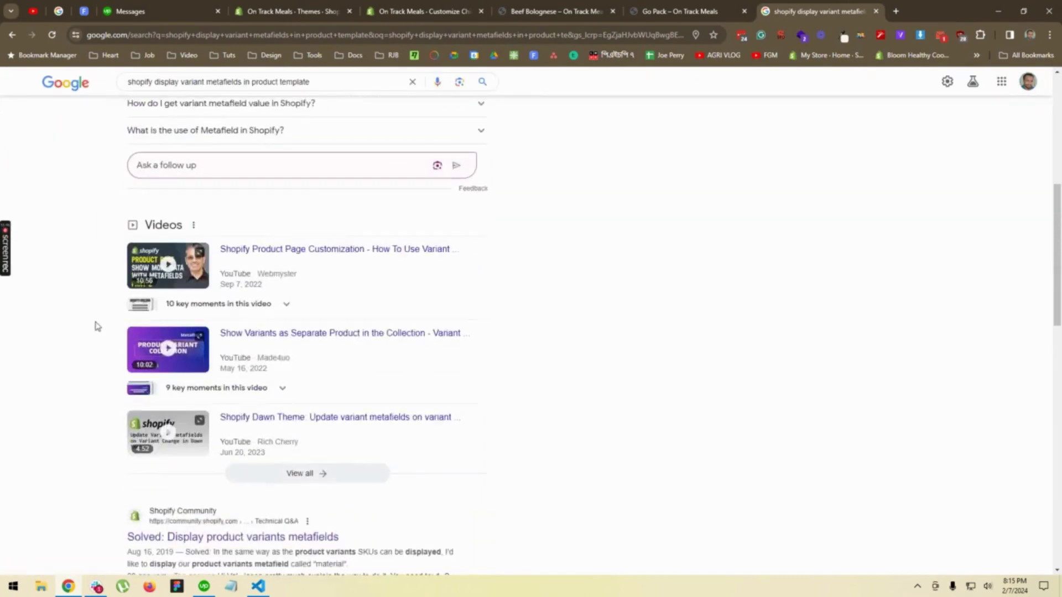
{"action": "scroll", "coordinate": [92, 326], "scroll_direction": "up", "scroll_amount": 20}
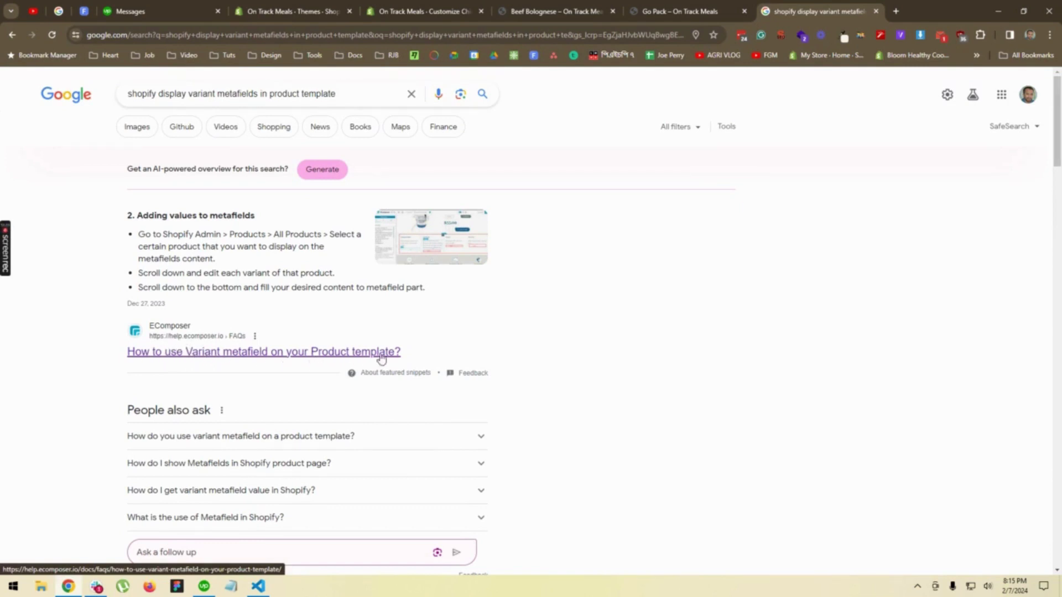
- Open the EComposer 'How to use Variant metafield' article and scroll to section 3
{"action": "left_click", "coordinate": [193, 345]}
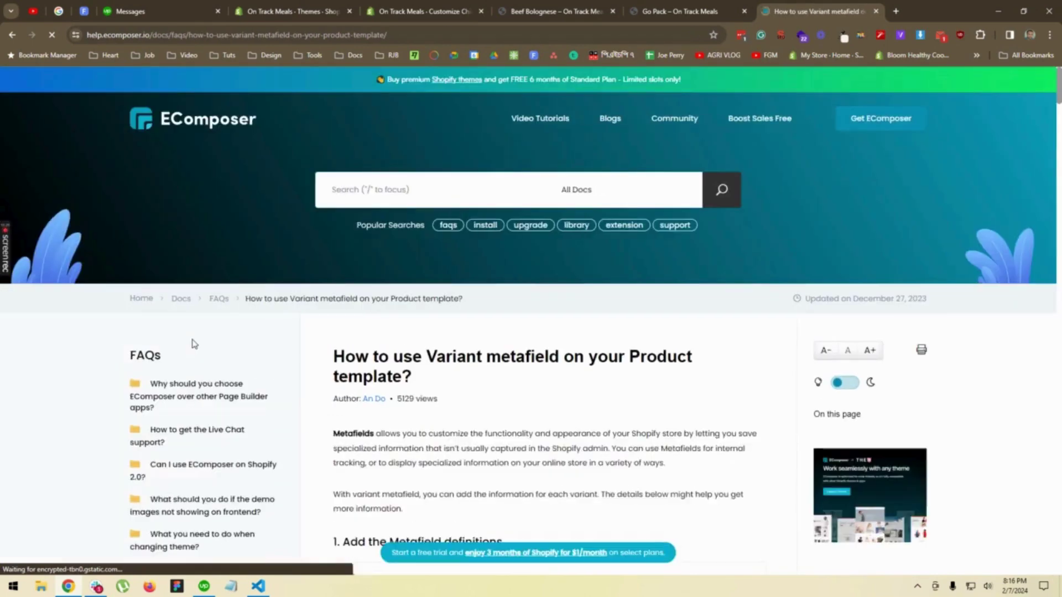
{"action": "scroll", "coordinate": [194, 343], "scroll_direction": "down", "scroll_amount": 5}
{"action": "scroll", "coordinate": [372, 360], "scroll_direction": "down", "scroll_amount": 15}
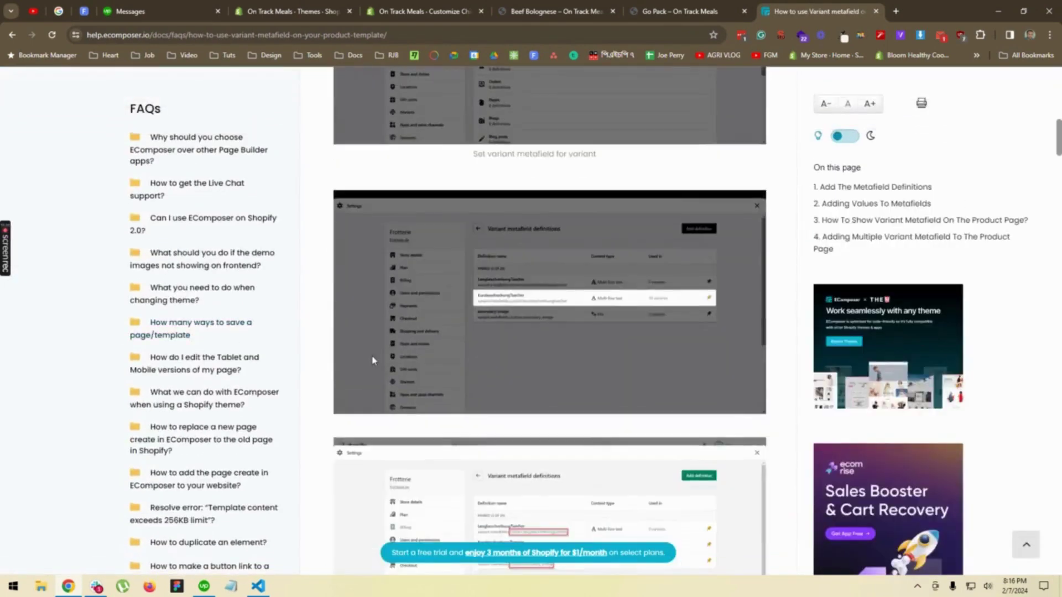
{"action": "scroll", "coordinate": [372, 360], "scroll_direction": "down", "scroll_amount": 5}
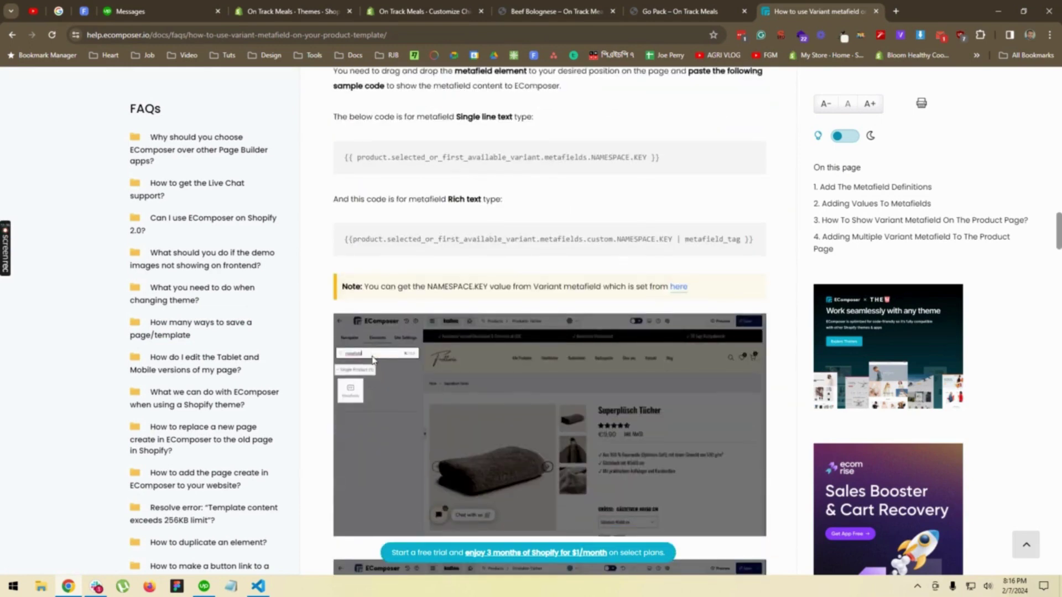
{"action": "scroll", "coordinate": [432, 330], "scroll_direction": "up", "scroll_amount": 2}
- Highlight the 'Rich text' code introduction line, then return to the Shopify Themes page
{"action": "triple_click", "coordinate": [458, 312]}
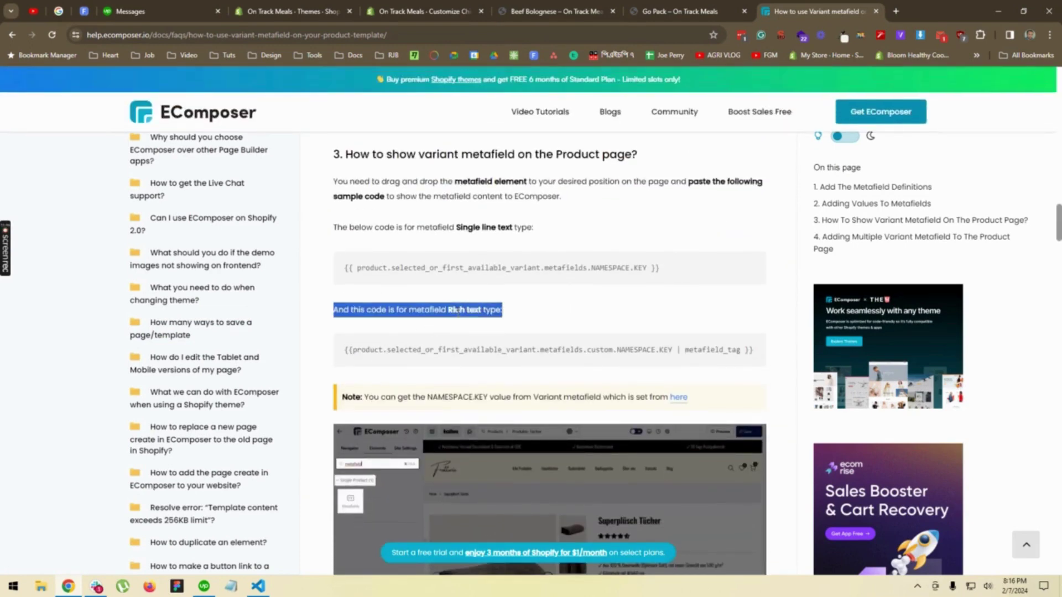
{"action": "left_click", "coordinate": [458, 311]}
{"action": "left_click_drag", "start_coordinate": [448, 309], "coordinate": [479, 309]}
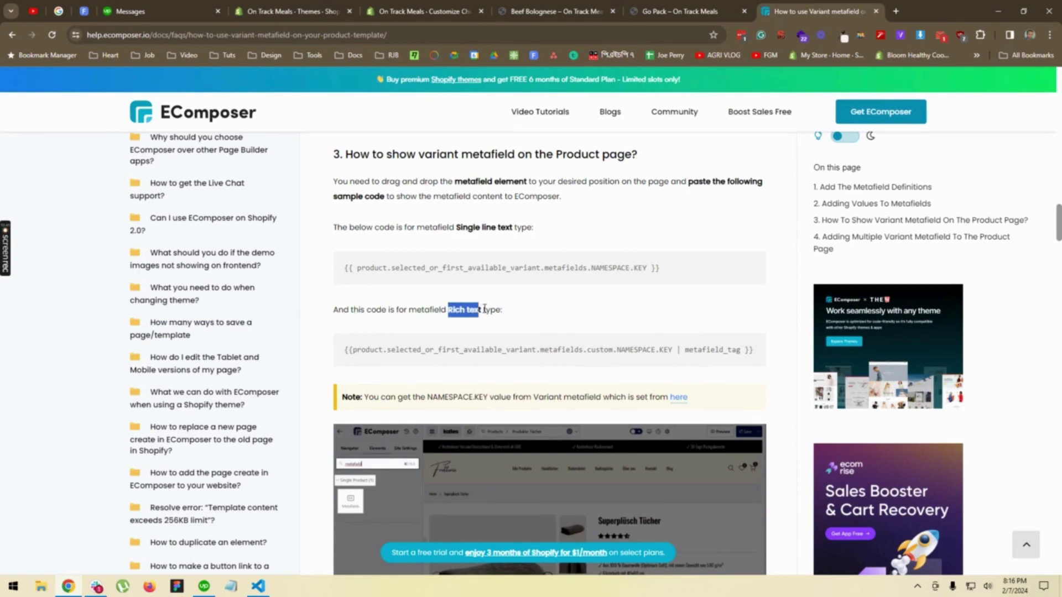
{"action": "left_click", "coordinate": [250, 11]}
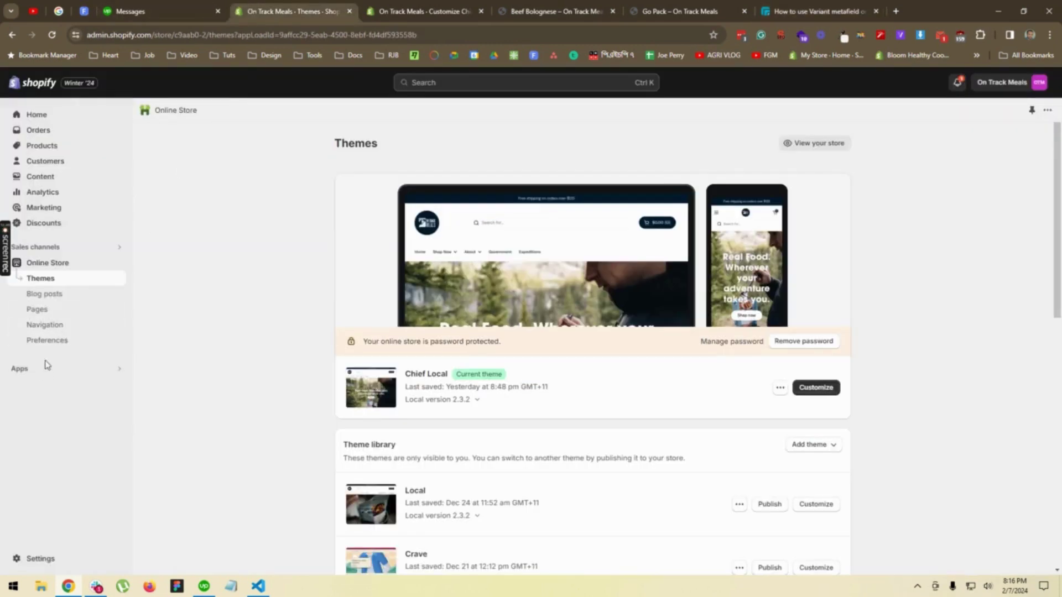
- Open Settings > Custom data > Variants > Variant Description Test to see key custom.variant_description_test
{"action": "left_click", "coordinate": [49, 558]}
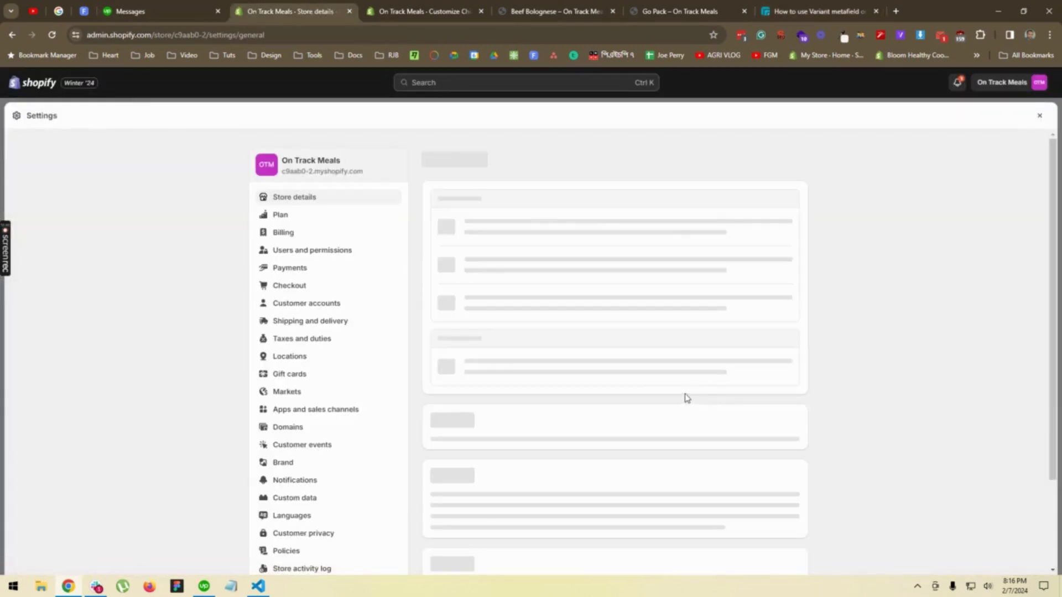
{"action": "scroll", "coordinate": [291, 434], "scroll_direction": "down", "scroll_amount": 4}
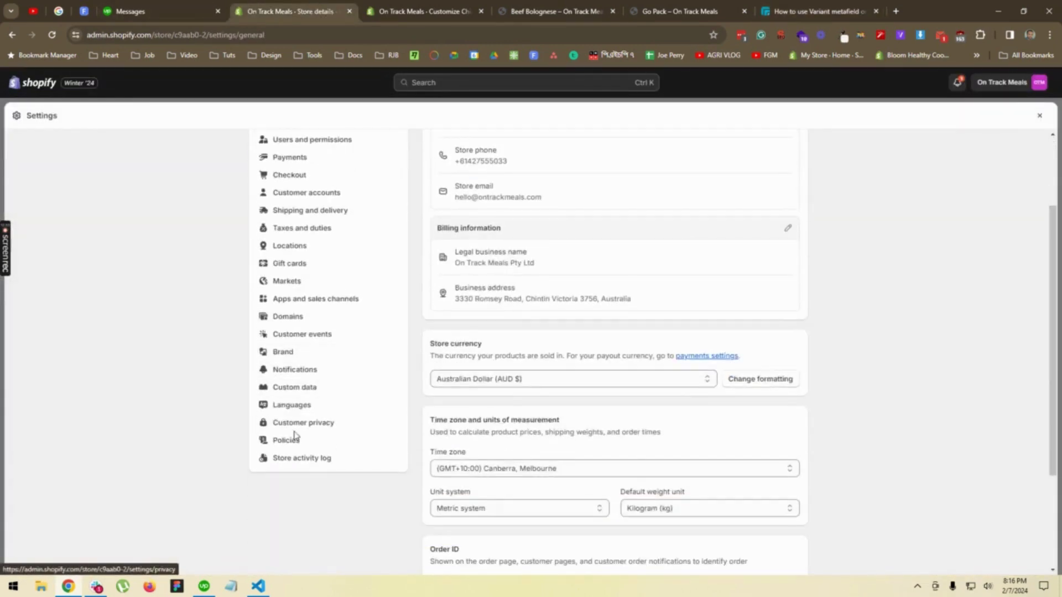
{"action": "left_click", "coordinate": [313, 391]}
{"action": "left_click", "coordinate": [560, 286]}
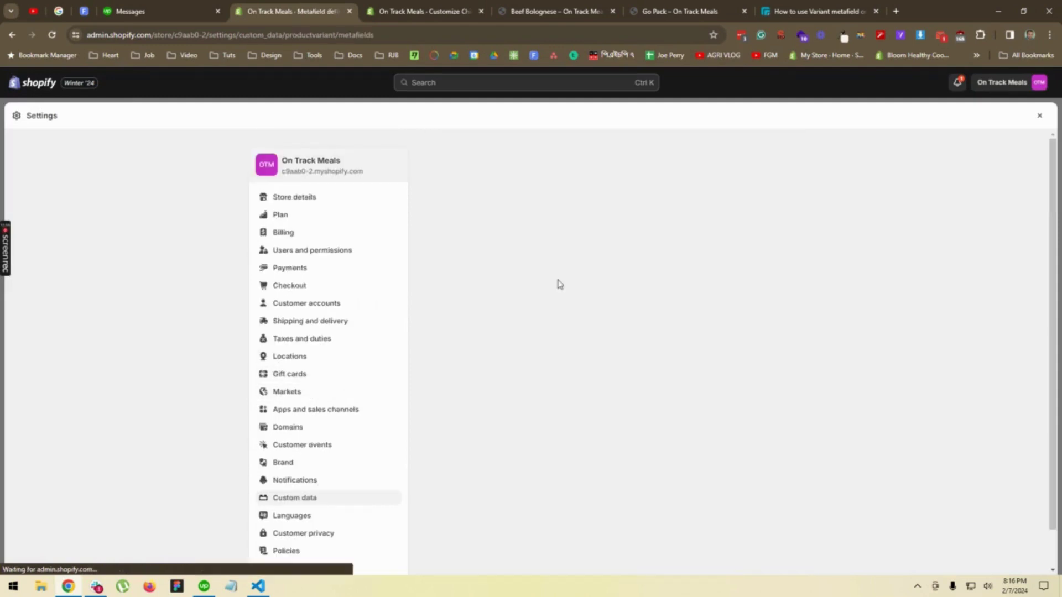
{"action": "left_click", "coordinate": [520, 253]}
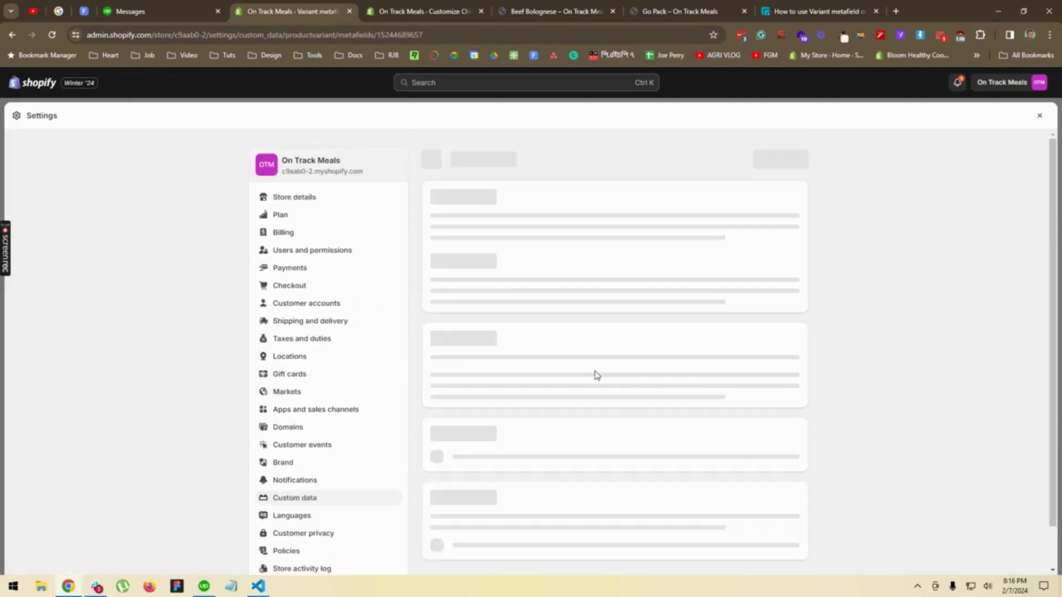
{"action": "scroll", "coordinate": [482, 296], "scroll_direction": "down", "scroll_amount": 2}
{"action": "scroll", "coordinate": [480, 287], "scroll_direction": "up", "scroll_amount": 2}
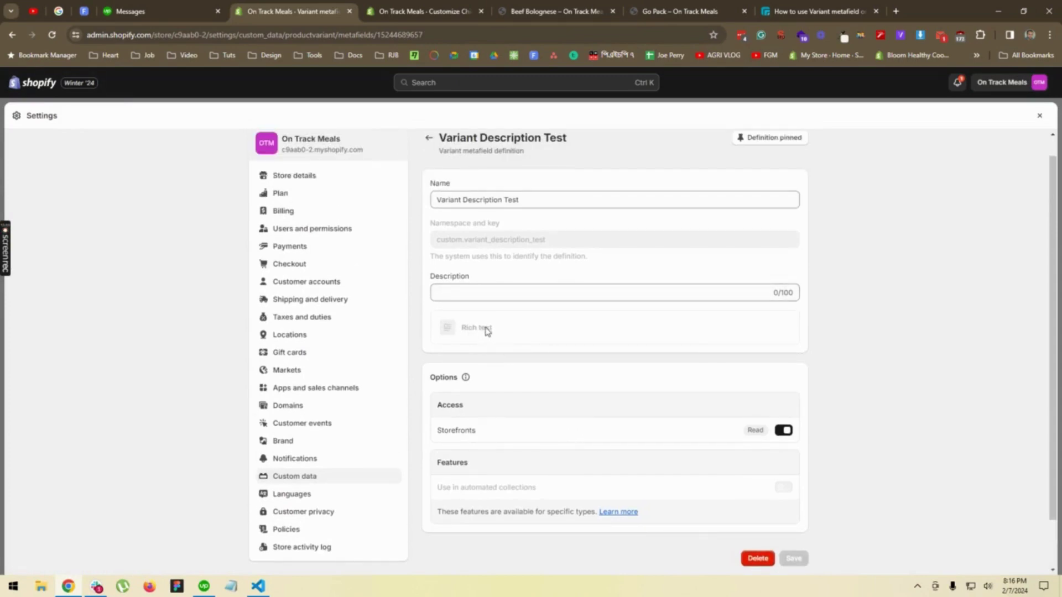
{"action": "left_click", "coordinate": [827, 12]}
- Select and copy the entire Rich text metafield code sample from the EComposer article
{"action": "triple_click", "coordinate": [420, 348]}
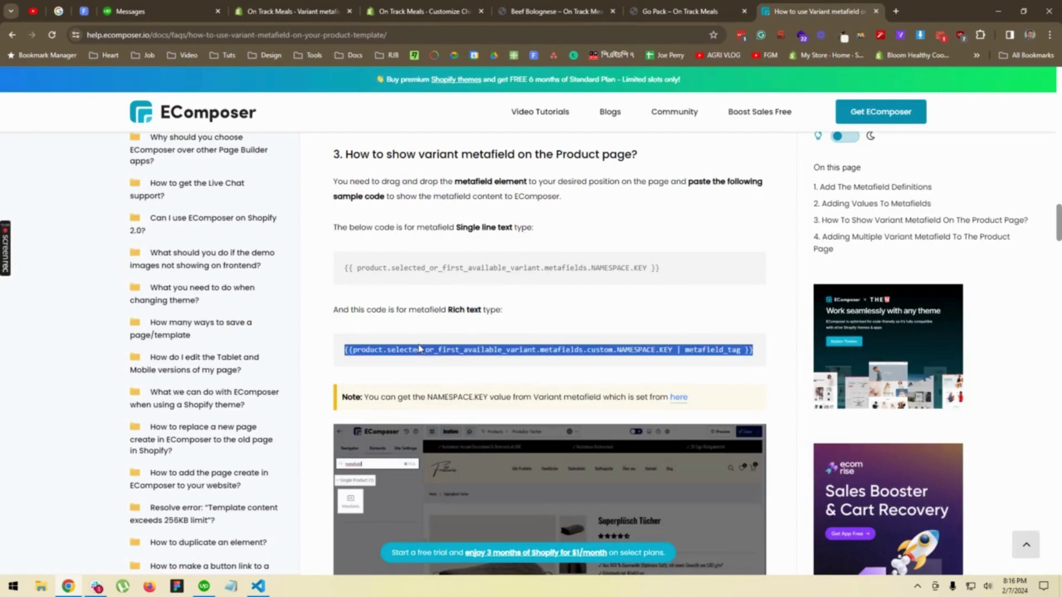
{"action": "scroll", "coordinate": [453, 317], "scroll_direction": "down", "scroll_amount": 2}
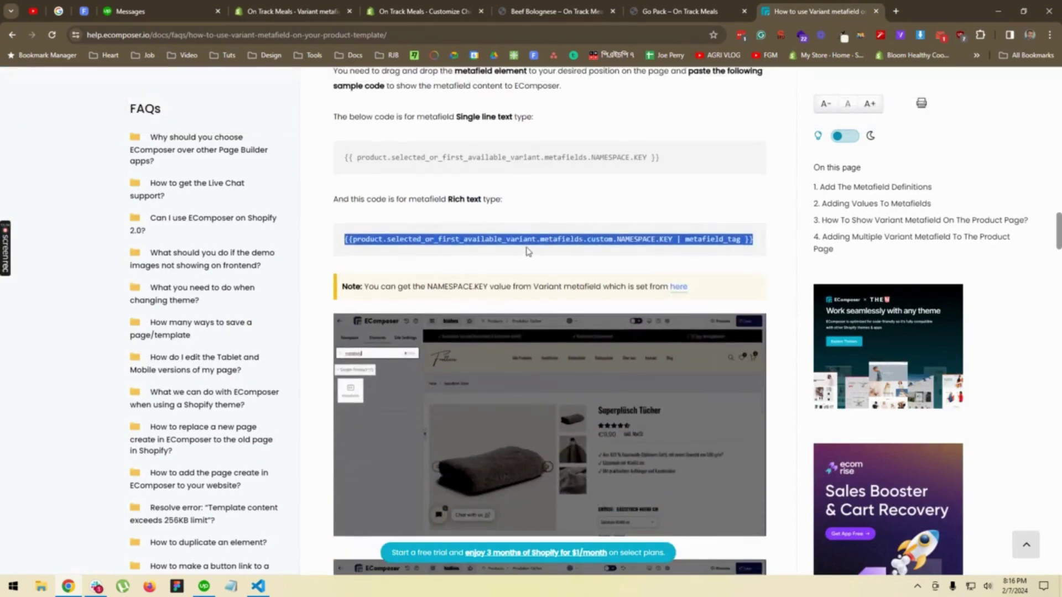
{"action": "double_click", "coordinate": [527, 241]}
{"action": "scroll", "coordinate": [508, 311], "scroll_direction": "down", "scroll_amount": 8}
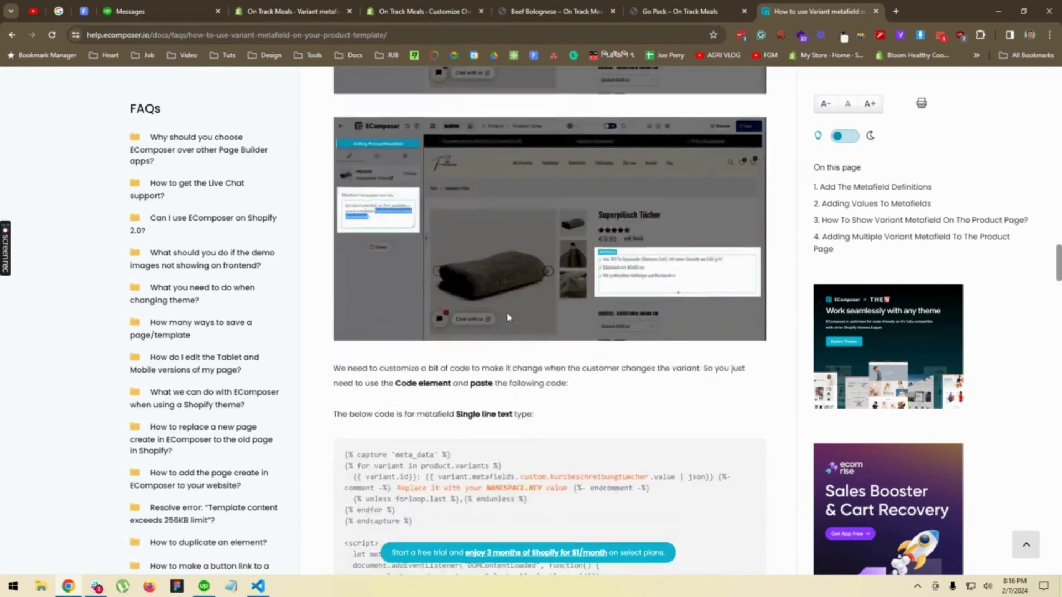
{"action": "scroll", "coordinate": [507, 317], "scroll_direction": "down", "scroll_amount": 5}
{"action": "scroll", "coordinate": [507, 317], "scroll_direction": "down", "scroll_amount": 10}
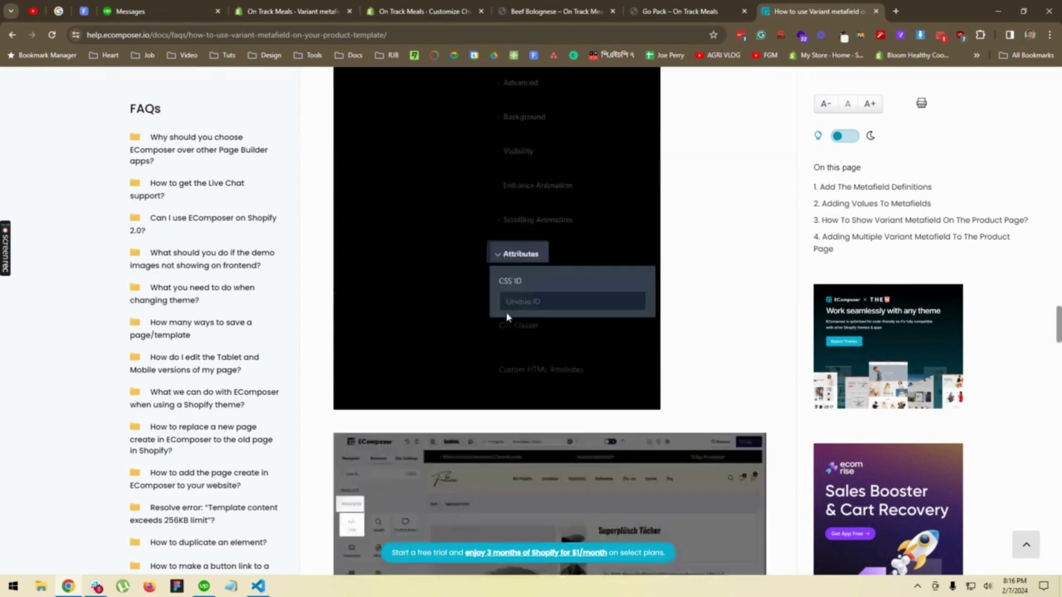
{"action": "scroll", "coordinate": [508, 317], "scroll_direction": "down", "scroll_amount": 14}
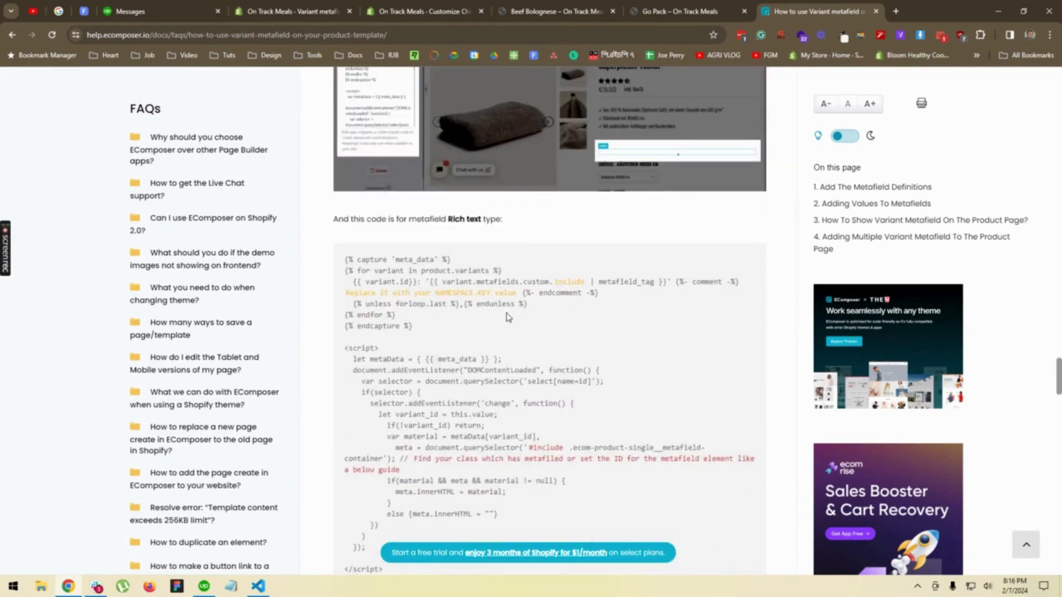
{"action": "scroll", "coordinate": [508, 317], "scroll_direction": "down", "scroll_amount": 2}
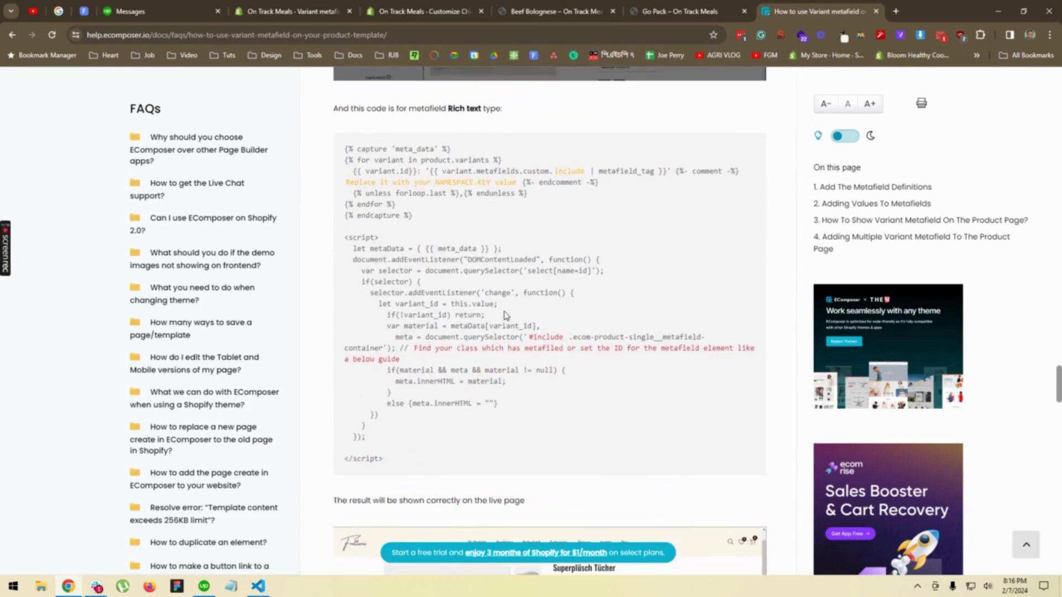
{"action": "left_click_drag", "start_coordinate": [386, 461], "coordinate": [343, 157]}
{"action": "key", "text": "ctrl+c"}
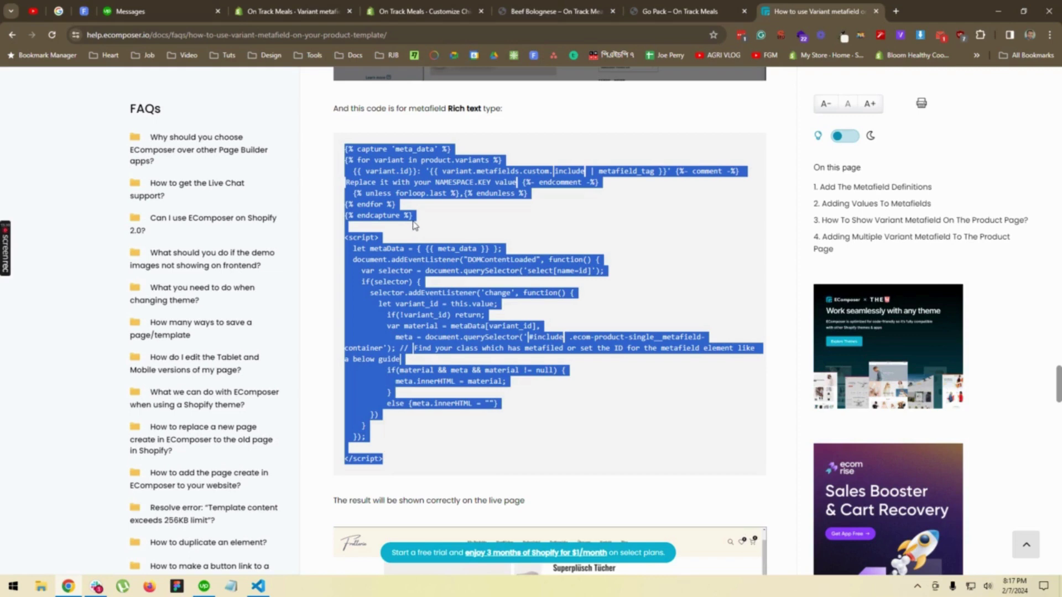
{"action": "left_click", "coordinate": [409, 13]}
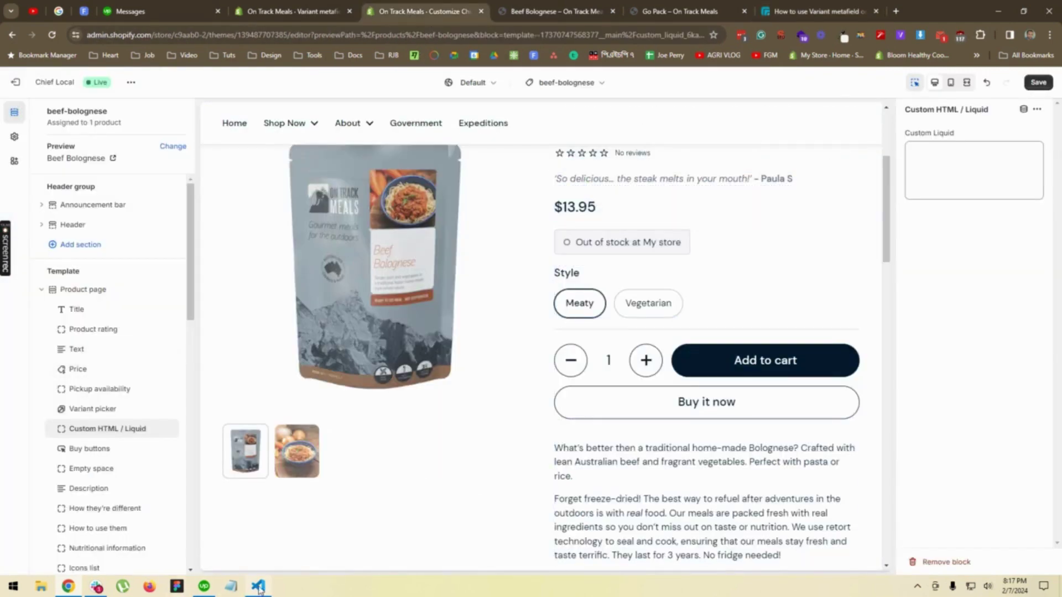
- Paste the copied Rich text snippet into a new untitled VS Code file
{"action": "mouse_move", "coordinate": [259, 587]}
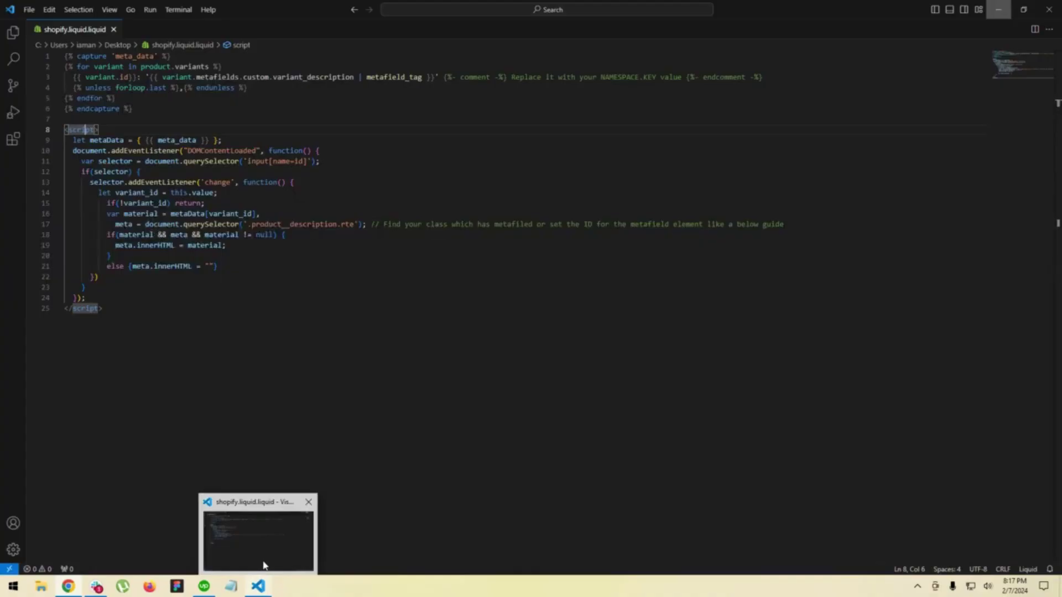
{"action": "left_click", "coordinate": [263, 565]}
{"action": "key", "text": "ctrl+n"}
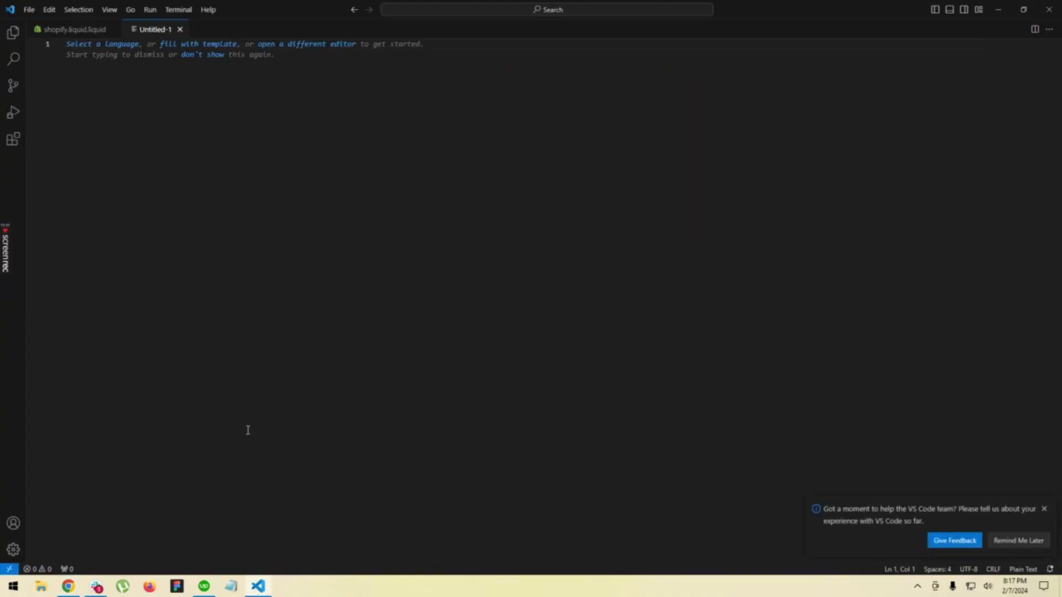
{"action": "key", "text": "ctrl+v"}
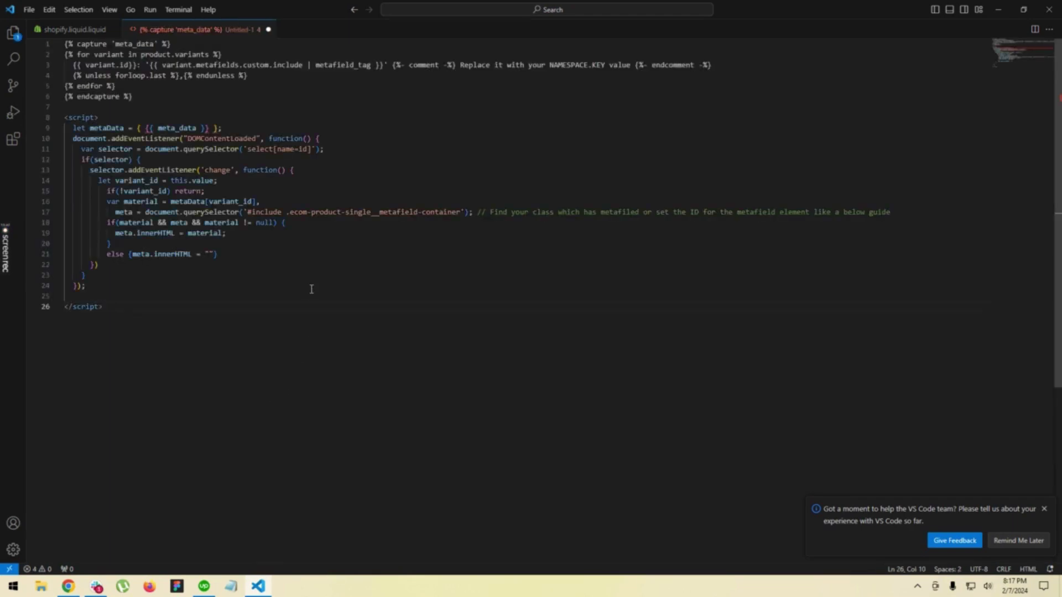
- Review the snippet's line-3 metafield reference, variant_id usage and line-17 description container selector
{"action": "left_click", "coordinate": [354, 166]}
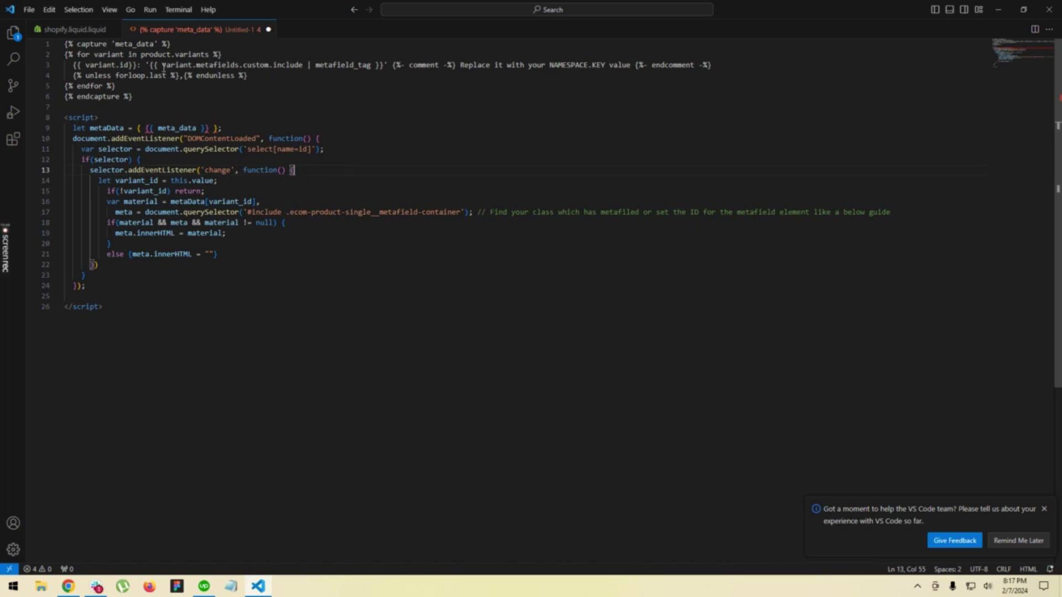
{"action": "left_click_drag", "start_coordinate": [163, 66], "coordinate": [301, 66]}
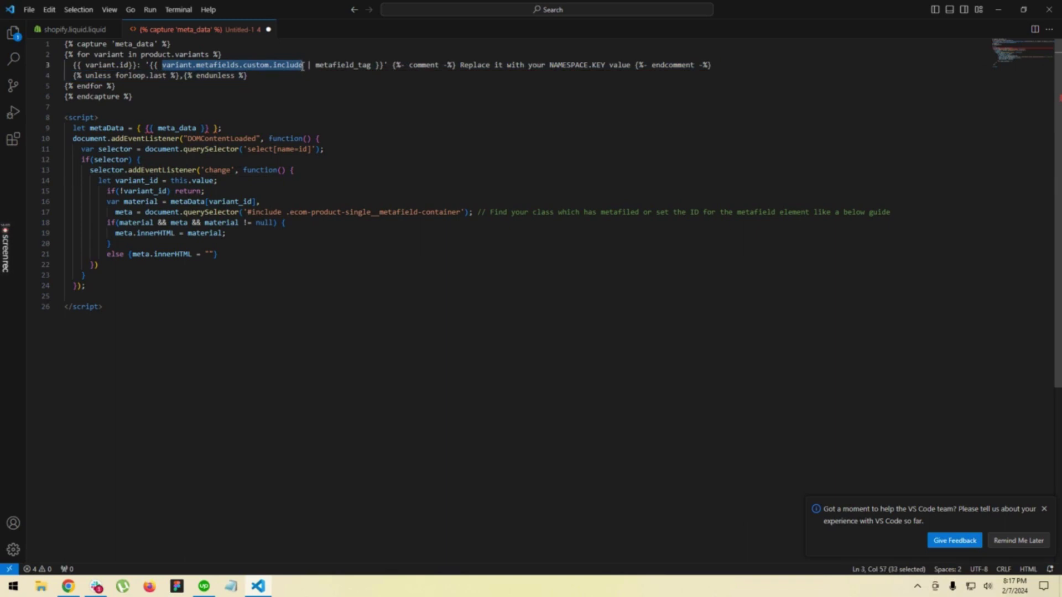
{"action": "left_click", "coordinate": [244, 202]}
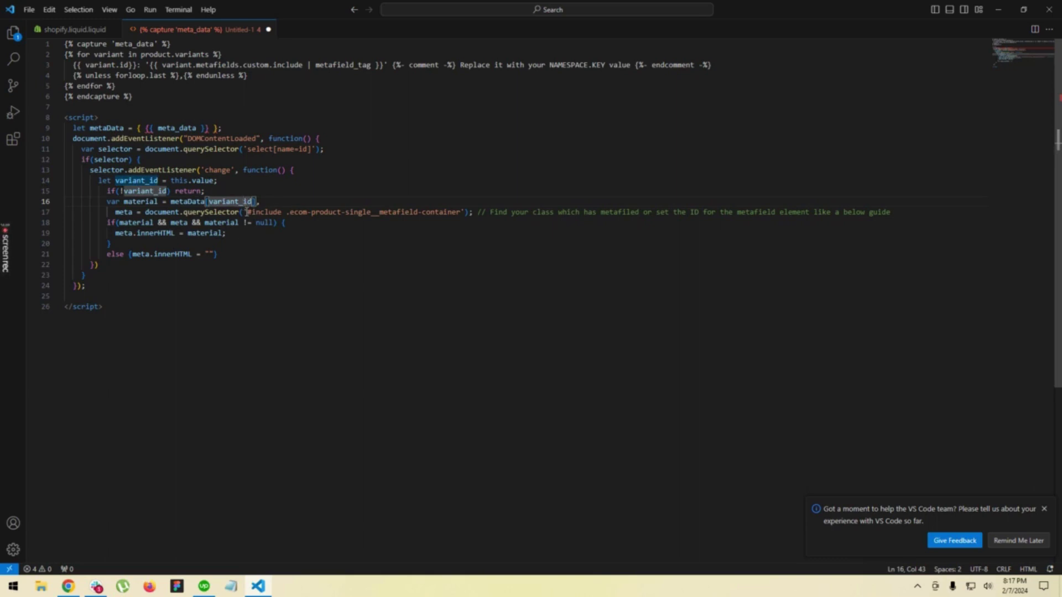
{"action": "left_click_drag", "start_coordinate": [247, 212], "coordinate": [456, 214]}
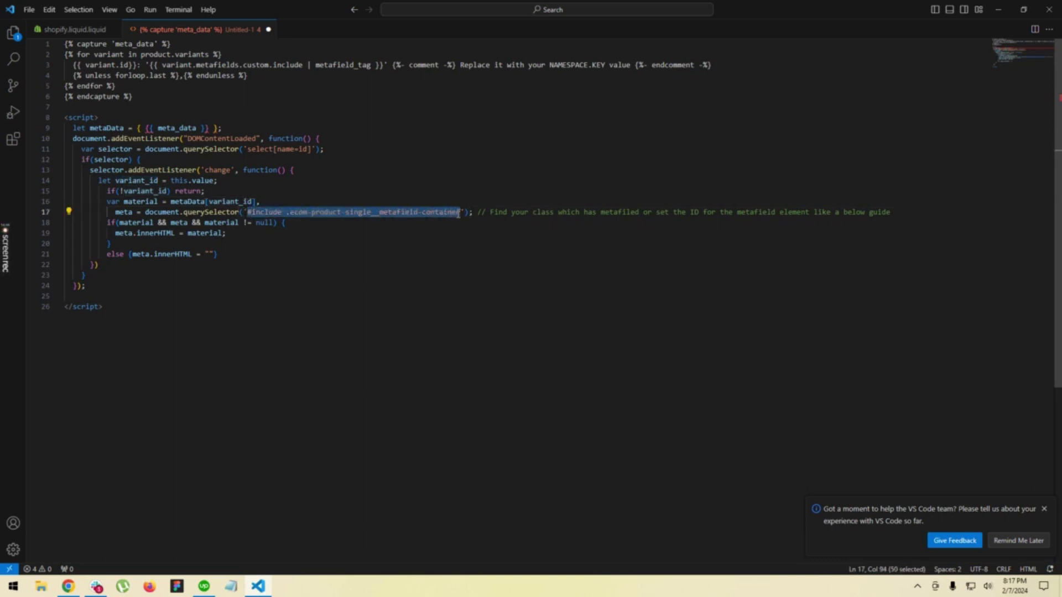
{"action": "left_click", "coordinate": [68, 586]}
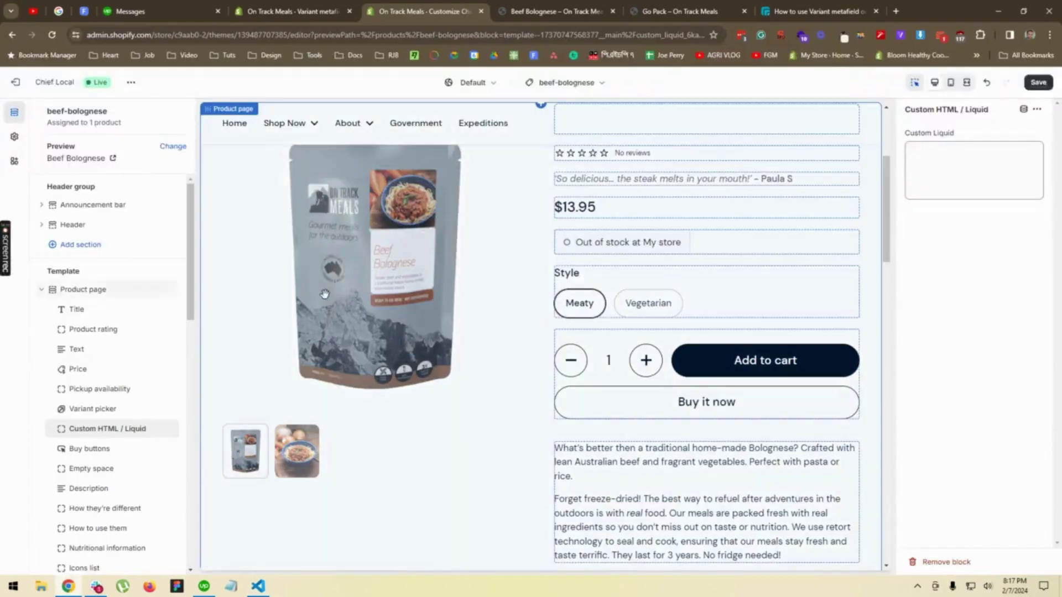
{"action": "left_click", "coordinate": [264, 7]}
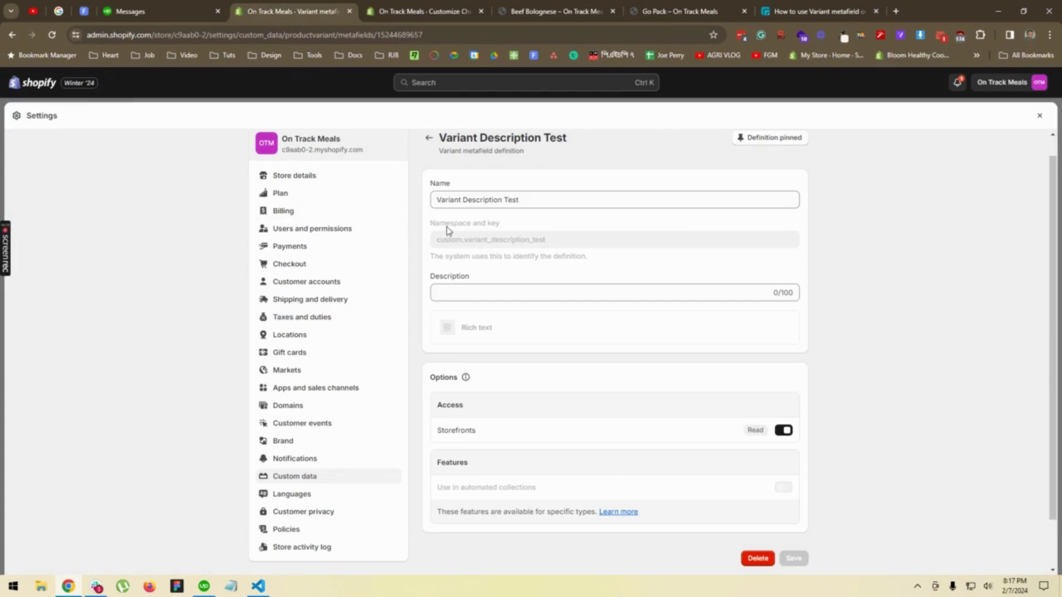
- Copy custom.variant_description_test from the Shopify metafield definition
{"action": "double_click", "coordinate": [488, 245]}
{"action": "triple_click", "coordinate": [488, 245]}
{"action": "key", "text": "ctrl+c"}
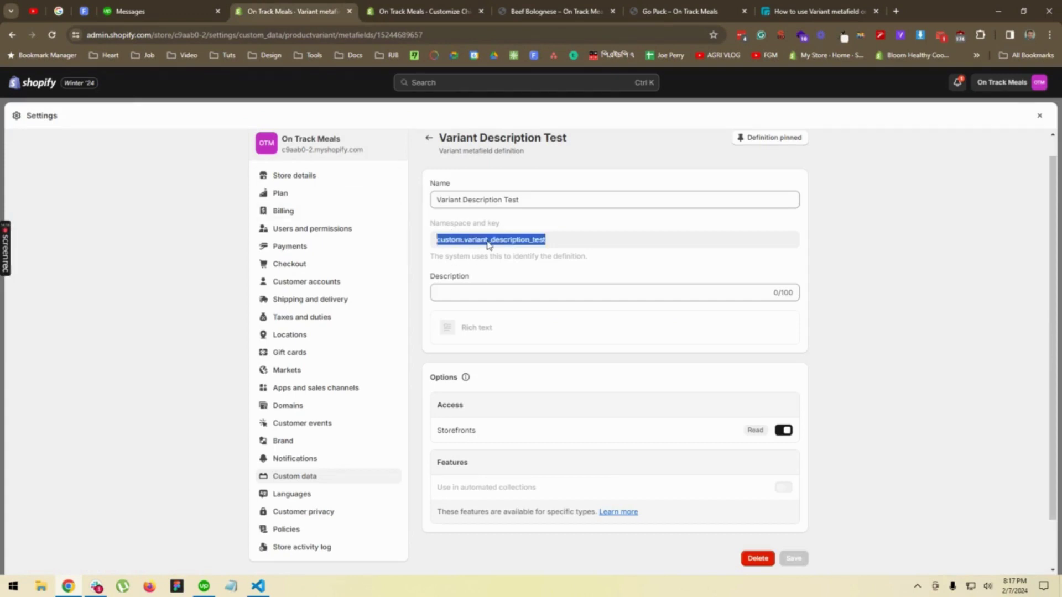
{"action": "left_click", "coordinate": [257, 587]}
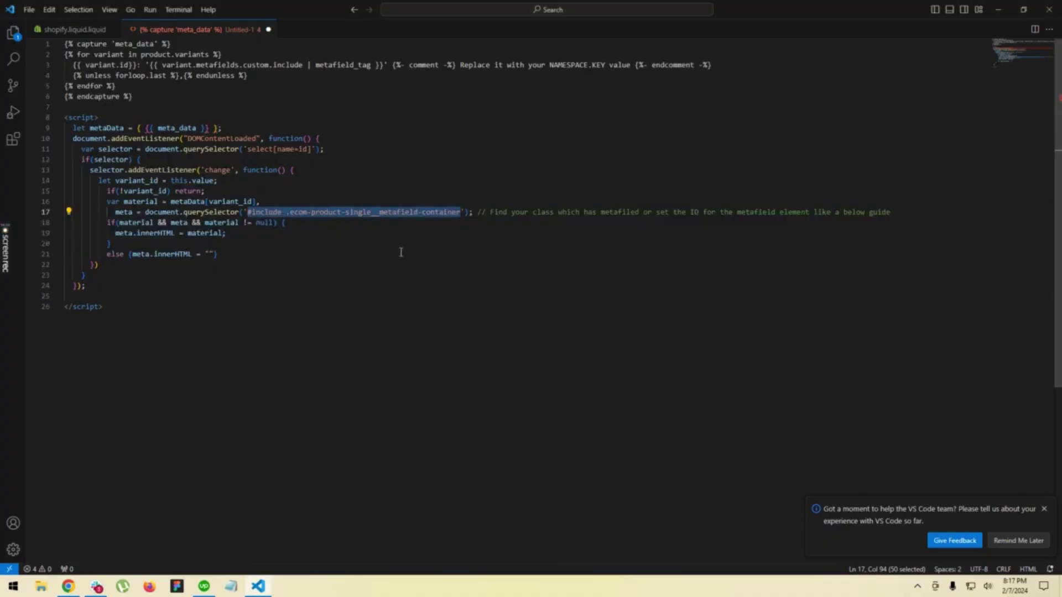
{"action": "left_click", "coordinate": [341, 156]}
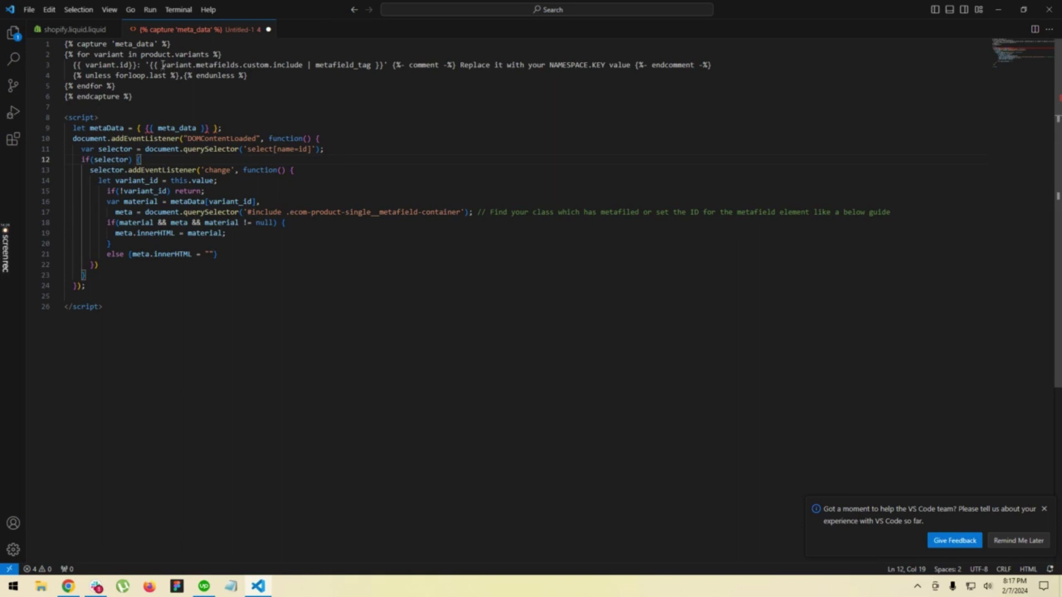
- Replace custom.include on line 3 with custom.variant_description_test in the VS Code snippet
{"action": "left_click_drag", "start_coordinate": [163, 65], "coordinate": [294, 64]}
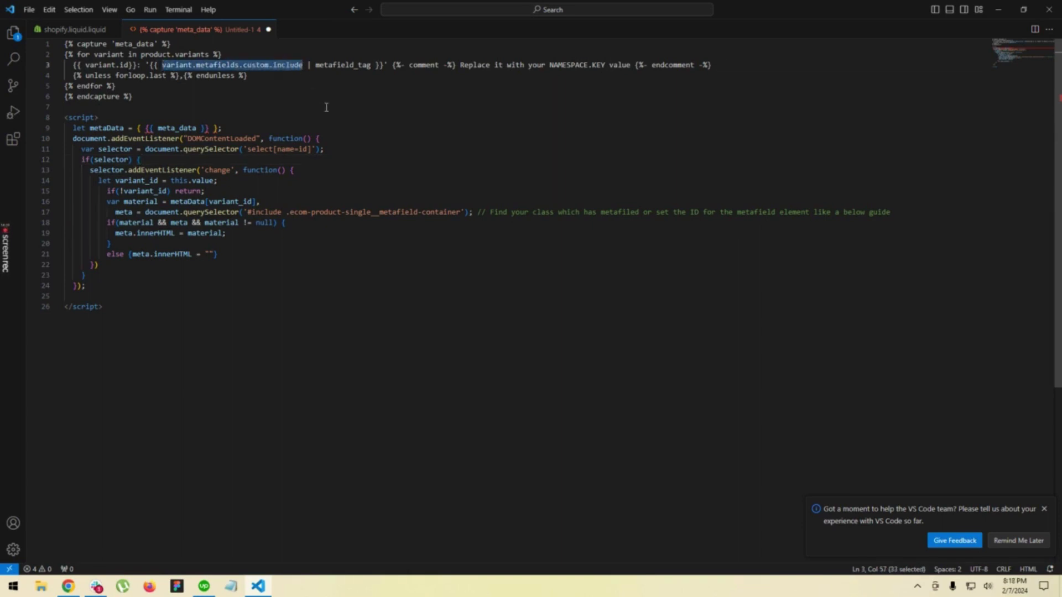
{"action": "key", "text": "ctrl+v"}
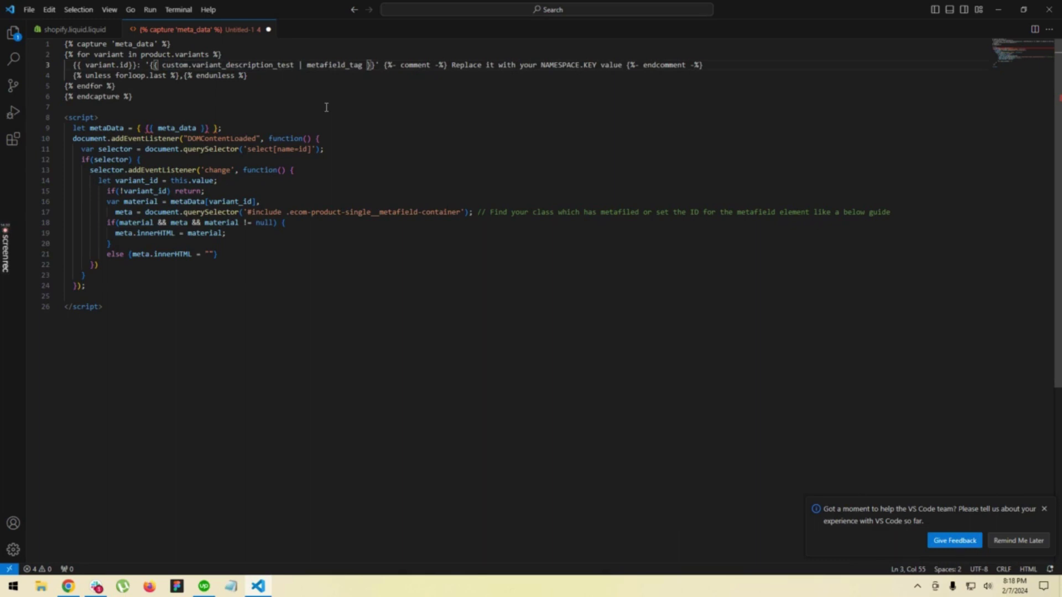
{"action": "key", "text": "ctrl+z"}
{"action": "left_click_drag", "start_coordinate": [302, 65], "coordinate": [252, 65]}
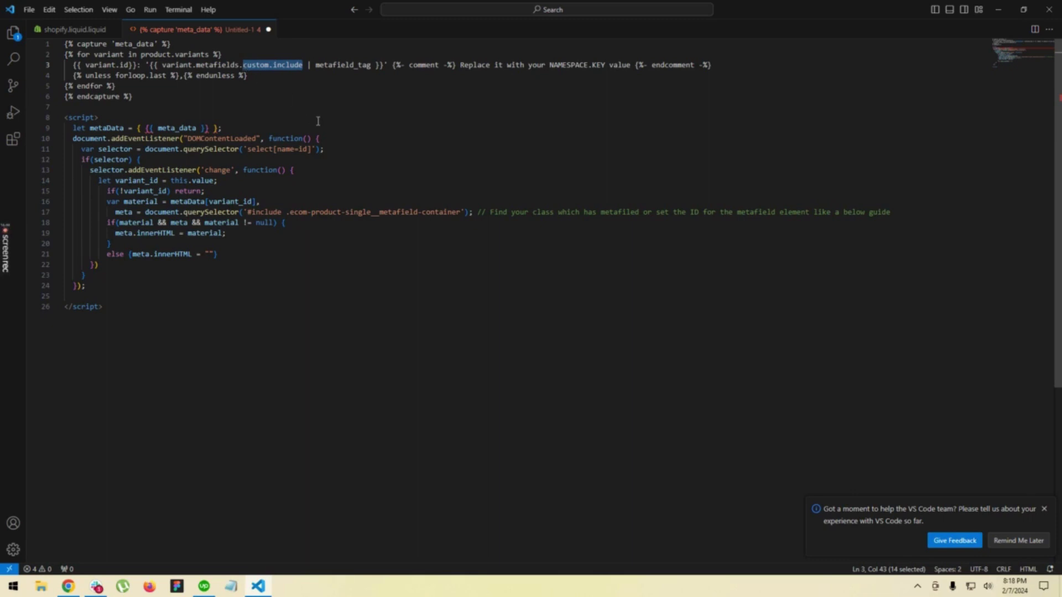
{"action": "type", "text": "custom.variant_description_test"}
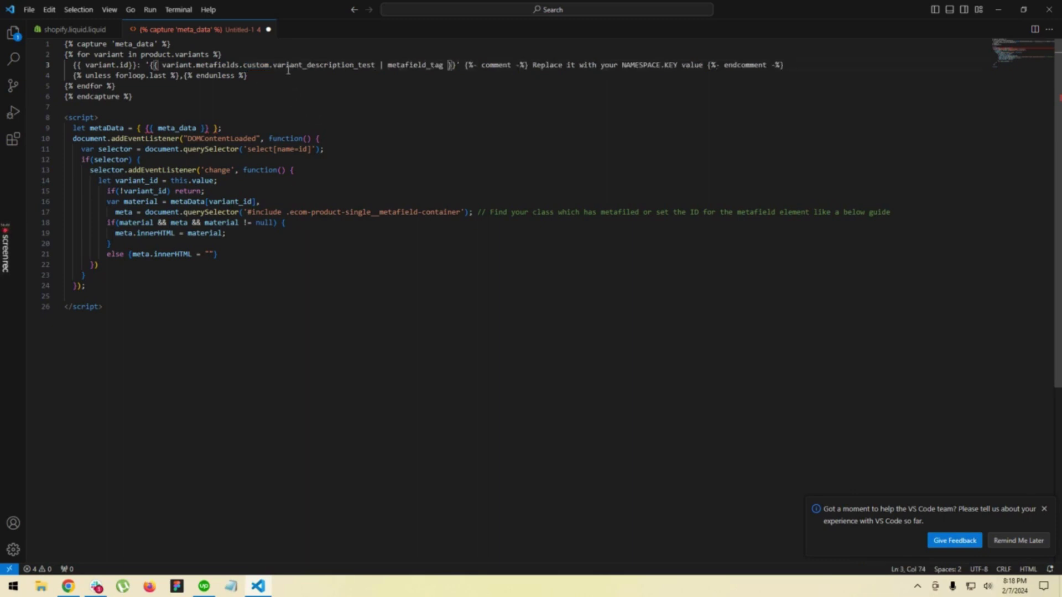
{"action": "left_click_drag", "start_coordinate": [376, 65], "coordinate": [162, 65]}
{"action": "left_click", "coordinate": [319, 147]}
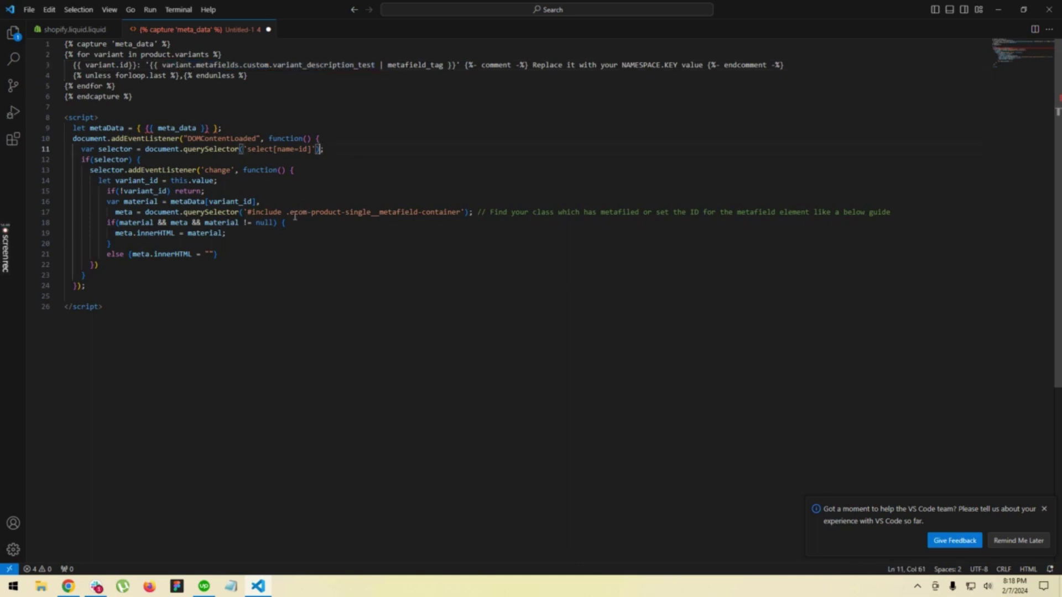
{"action": "left_click", "coordinate": [68, 590]}
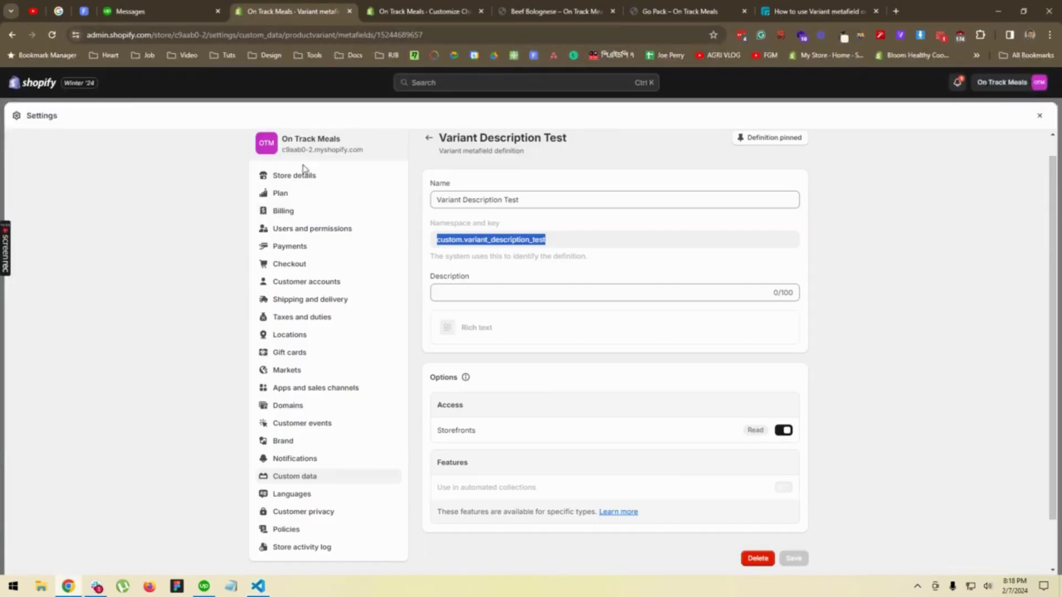
- Select the two Beef Bolognese description paragraphs and inspect them in DevTools
{"action": "left_click", "coordinate": [672, 12]}
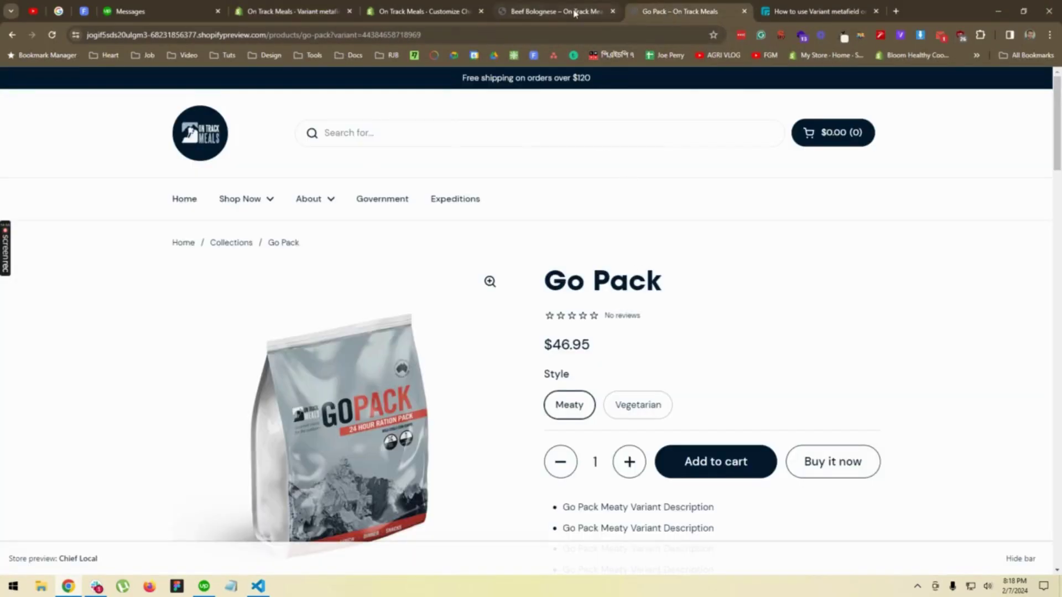
{"action": "key", "text": "ctrl+shift+Tab"}
{"action": "scroll", "coordinate": [637, 288], "scroll_direction": "down", "scroll_amount": 1}
{"action": "left_click", "coordinate": [636, 290]}
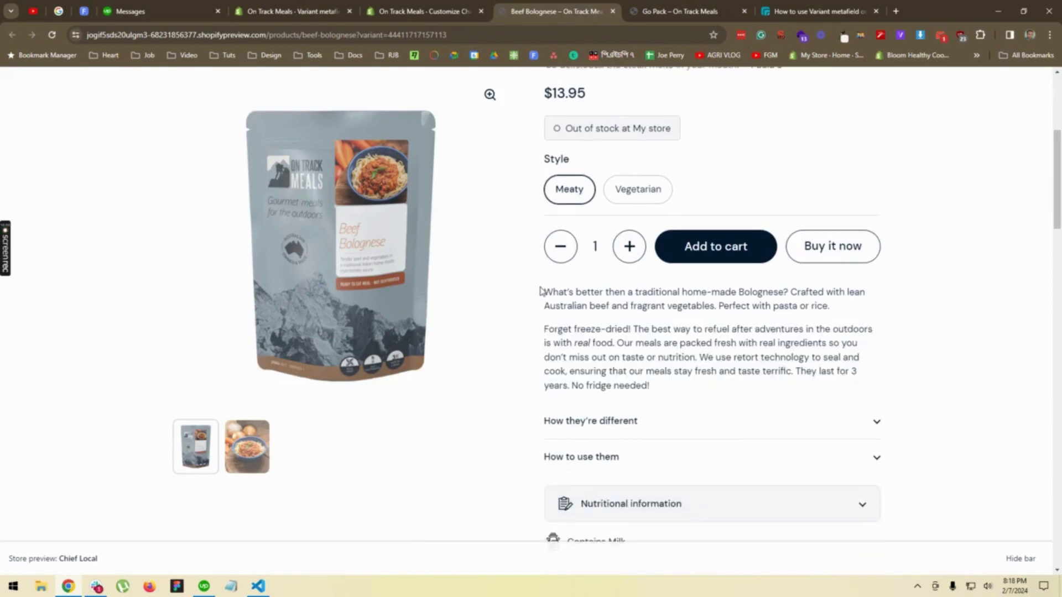
{"action": "left_click_drag", "start_coordinate": [541, 291], "coordinate": [679, 391]}
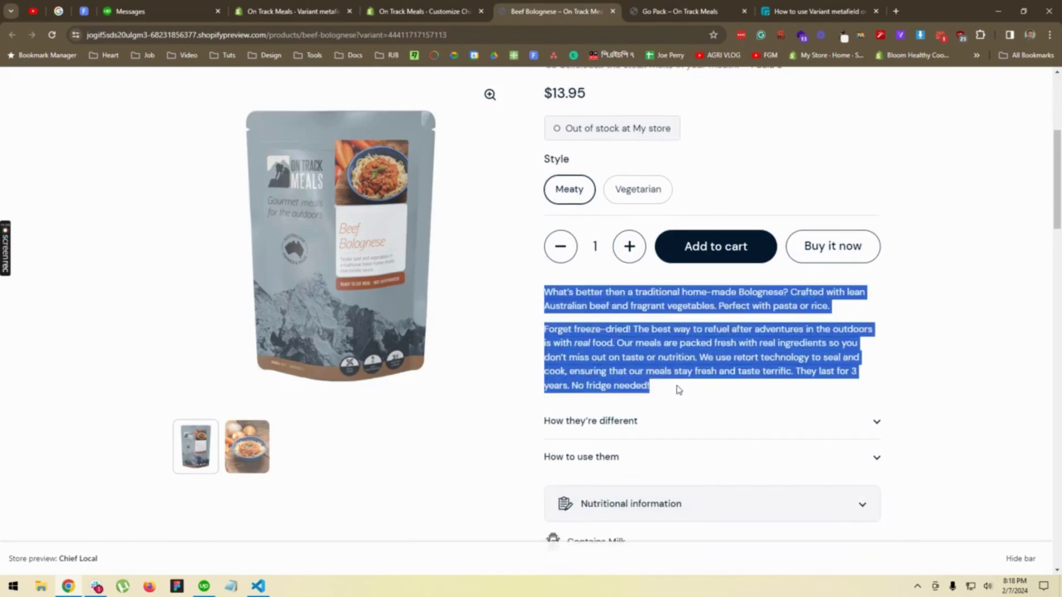
{"action": "right_click", "coordinate": [679, 389]}
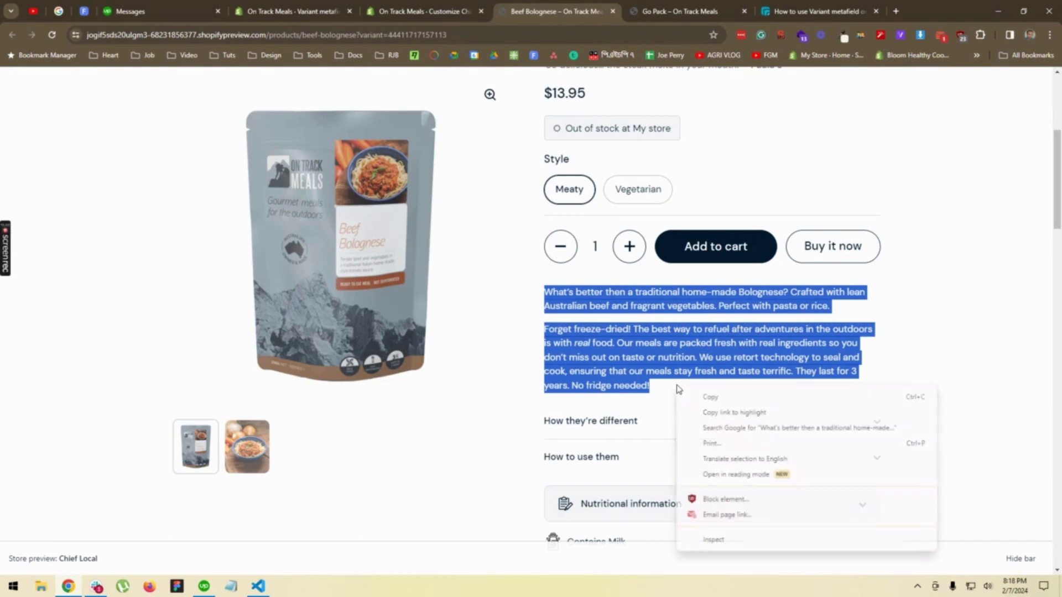
{"action": "left_click", "coordinate": [728, 542]}
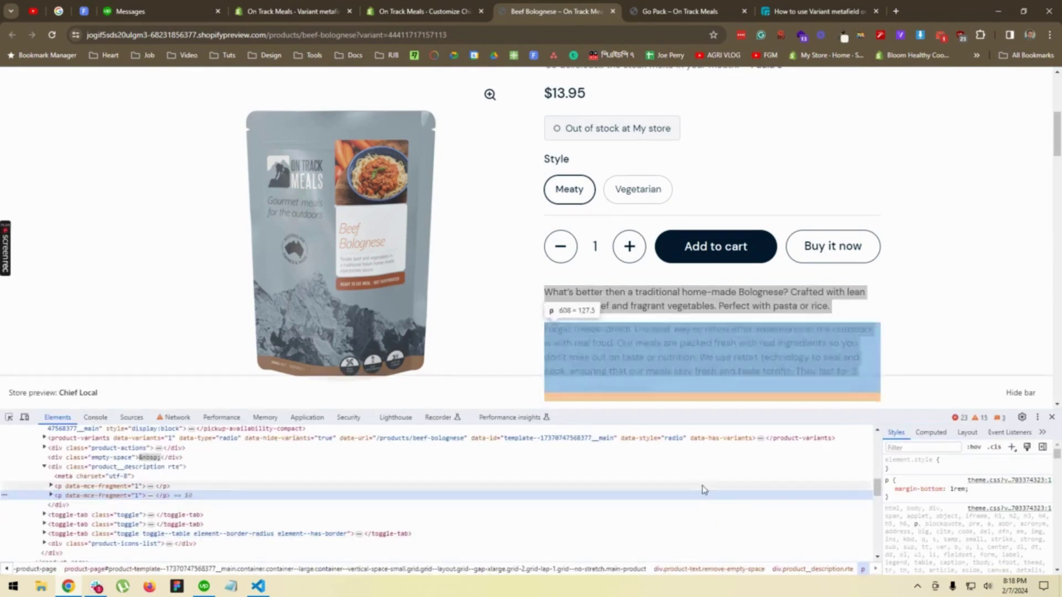
- Copy the description container's .product__description.rte selector from a new Styles rule
{"action": "left_click", "coordinate": [107, 468]}
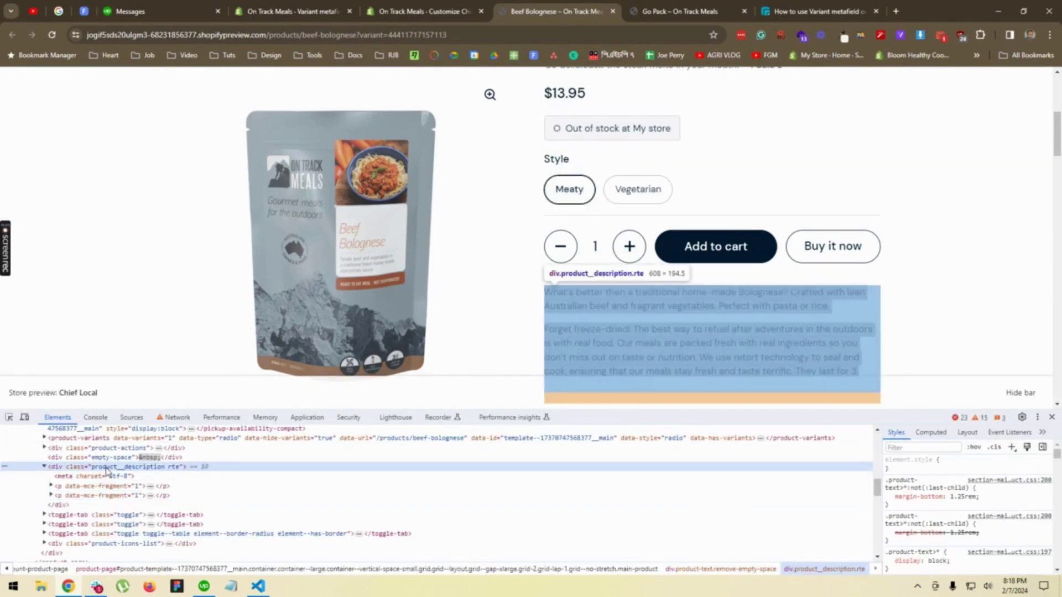
{"action": "left_click", "coordinate": [45, 467]}
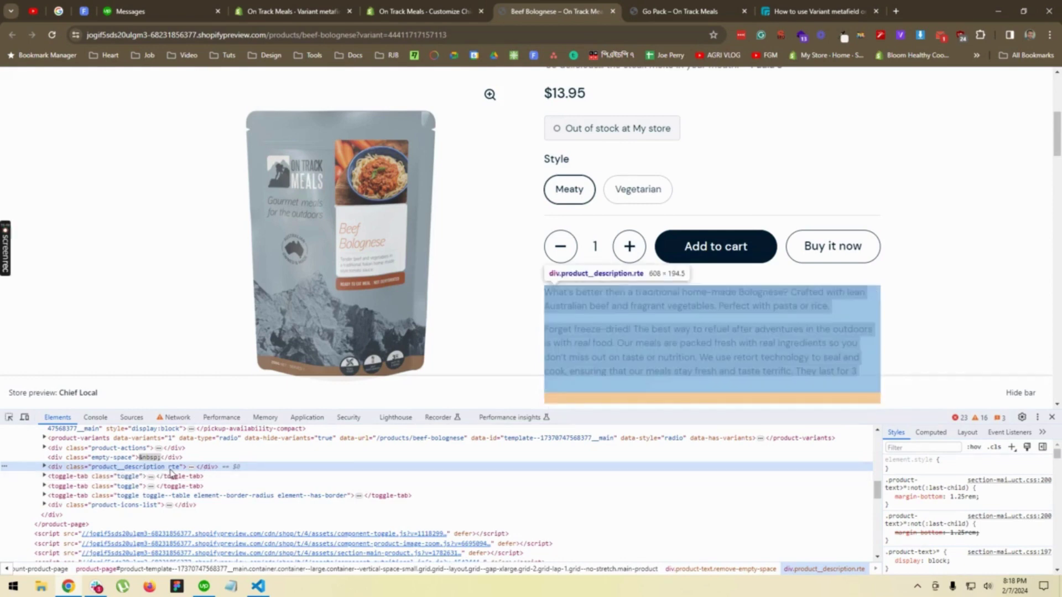
{"action": "left_click", "coordinate": [1011, 446]}
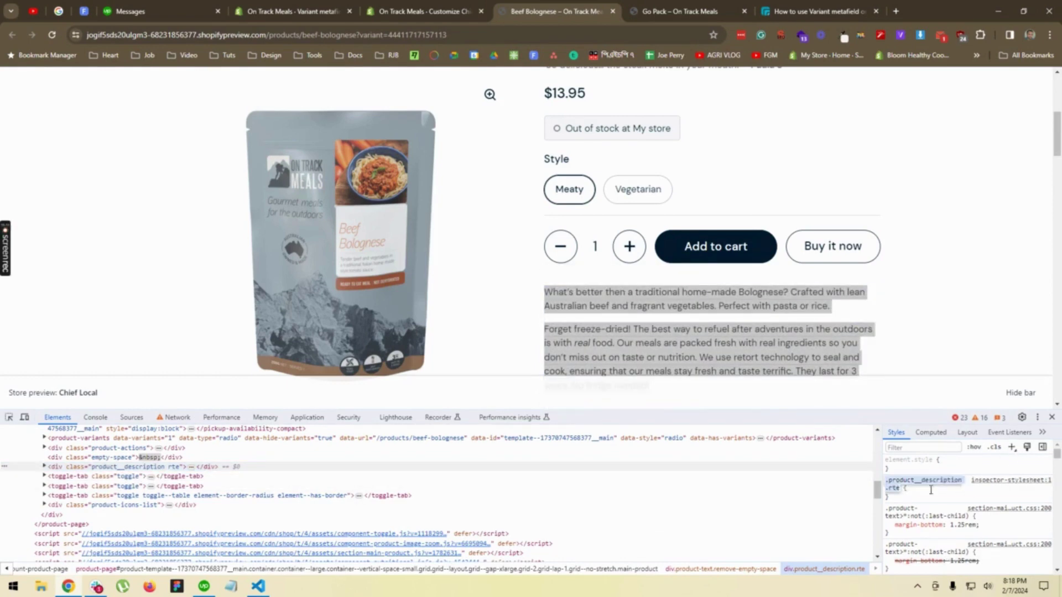
{"action": "right_click", "coordinate": [916, 482]}
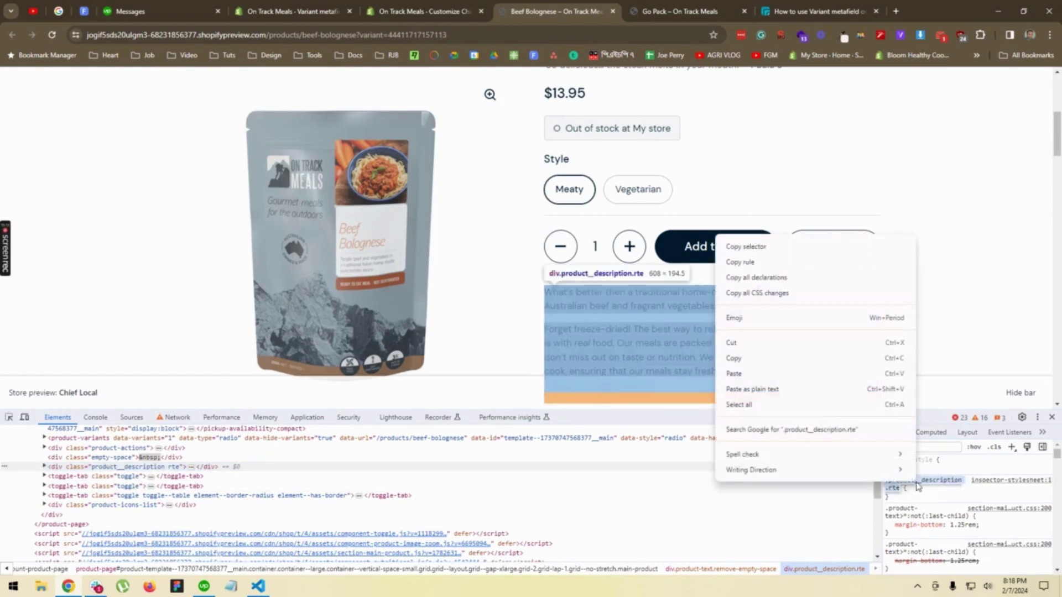
{"action": "left_click", "coordinate": [750, 363]}
- Replace line 17's querySelector target with the pasted .product__description.rte selector
{"action": "left_click", "coordinate": [1052, 417]}
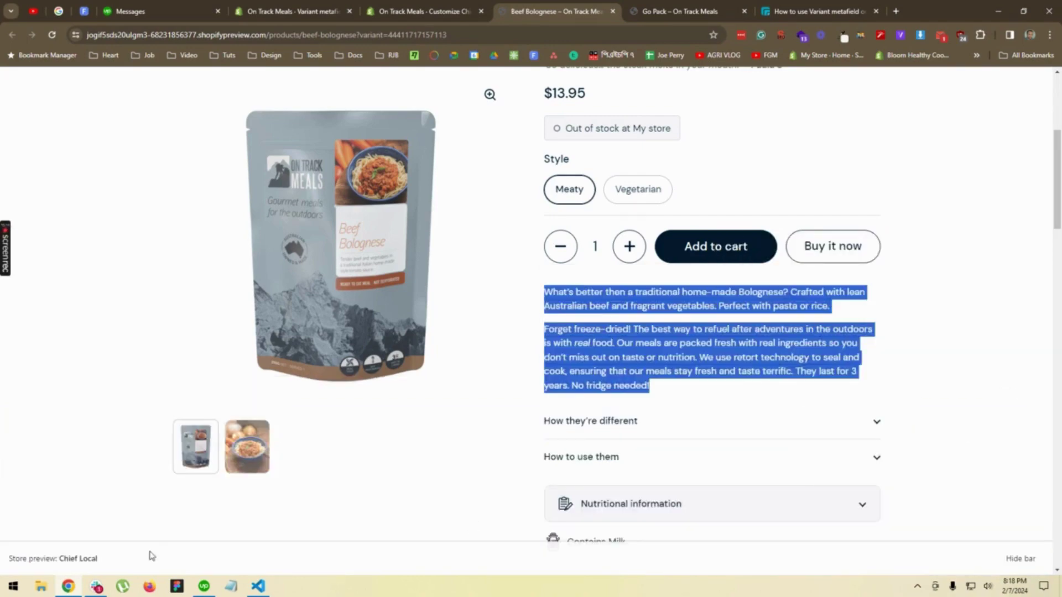
{"action": "left_click", "coordinate": [258, 586]}
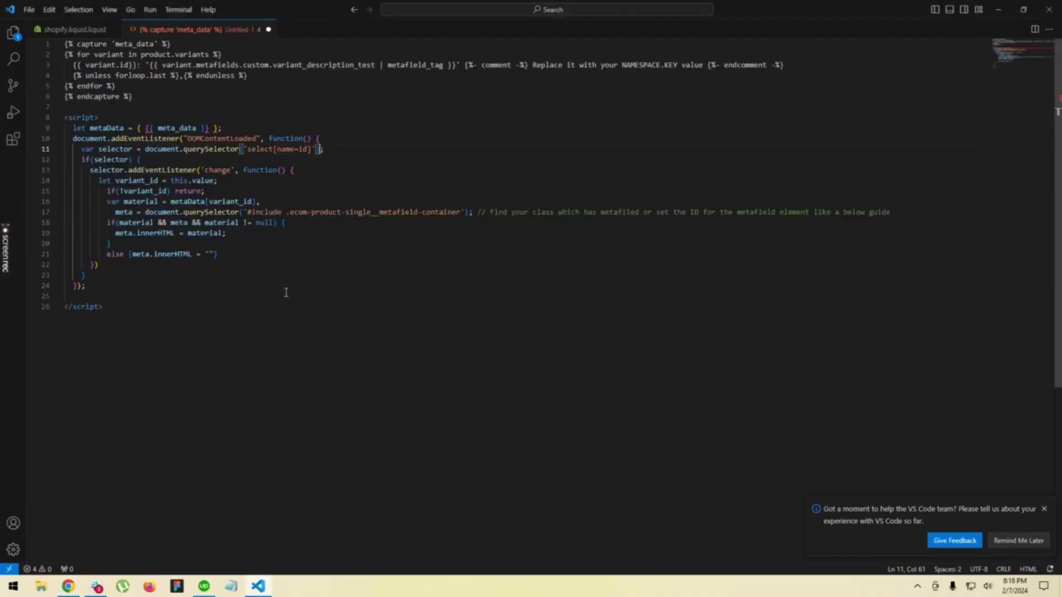
{"action": "left_click", "coordinate": [291, 256]}
{"action": "left_click_drag", "start_coordinate": [248, 212], "coordinate": [460, 212]}
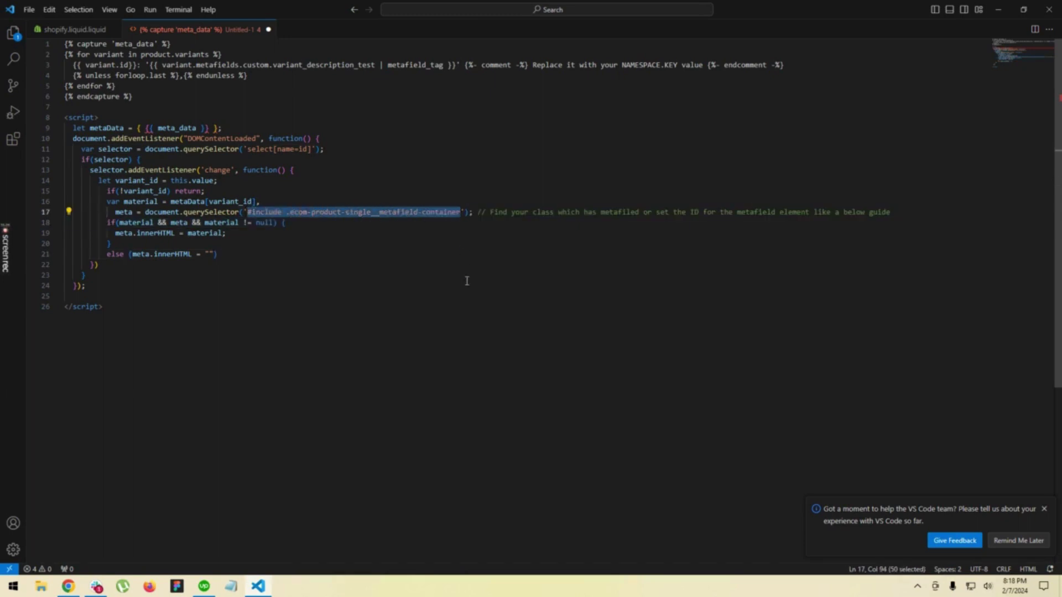
{"action": "key", "text": "ctrl+v"}
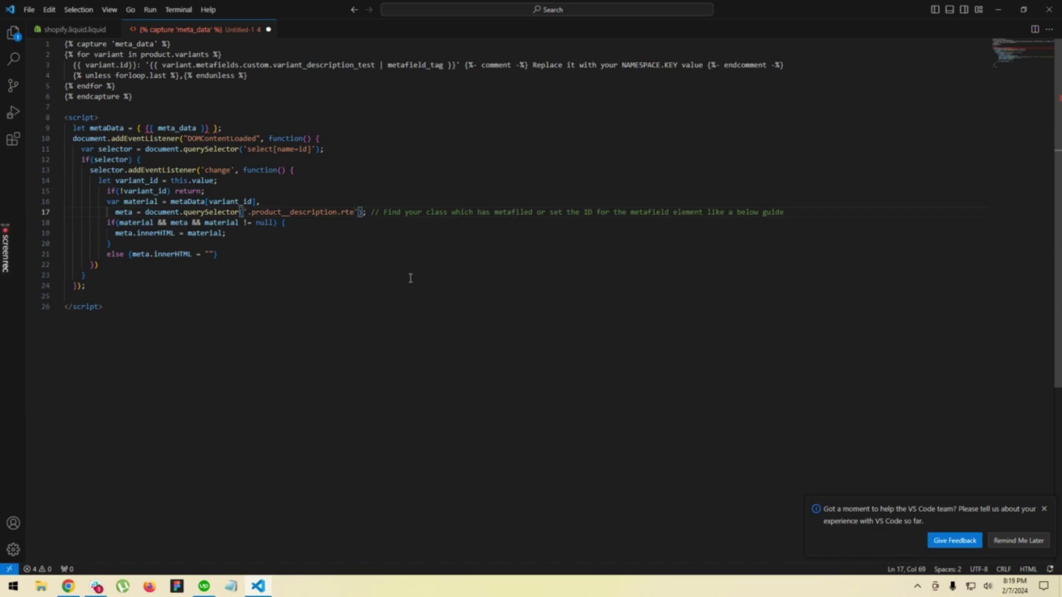
- Delete the blank line before the closing script tag and select the entire script
{"action": "left_click", "coordinate": [163, 297]}
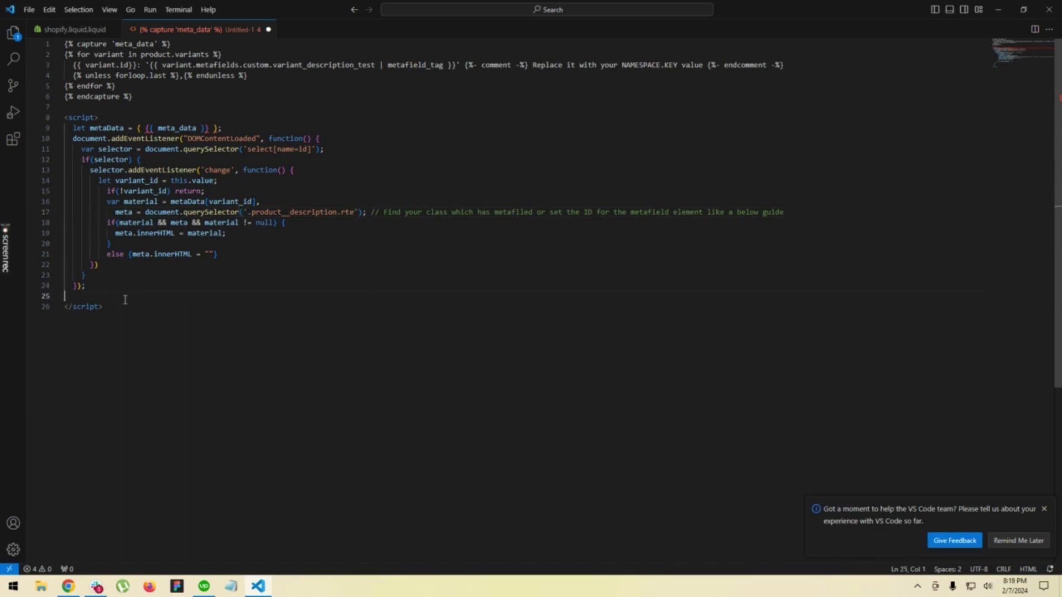
{"action": "key", "text": "BackSpace"}
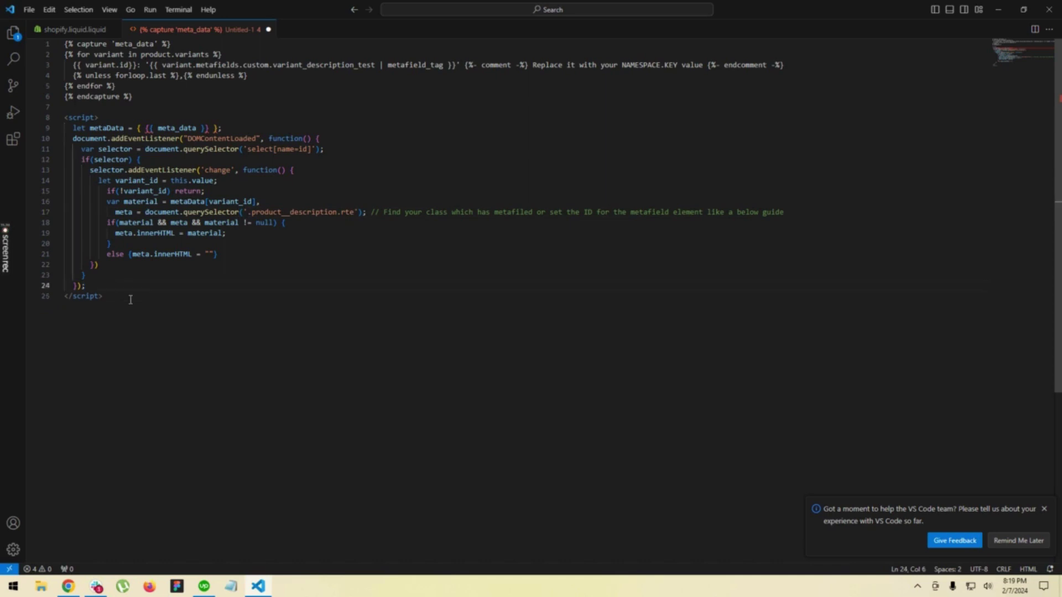
{"action": "key", "text": "ctrl+a"}
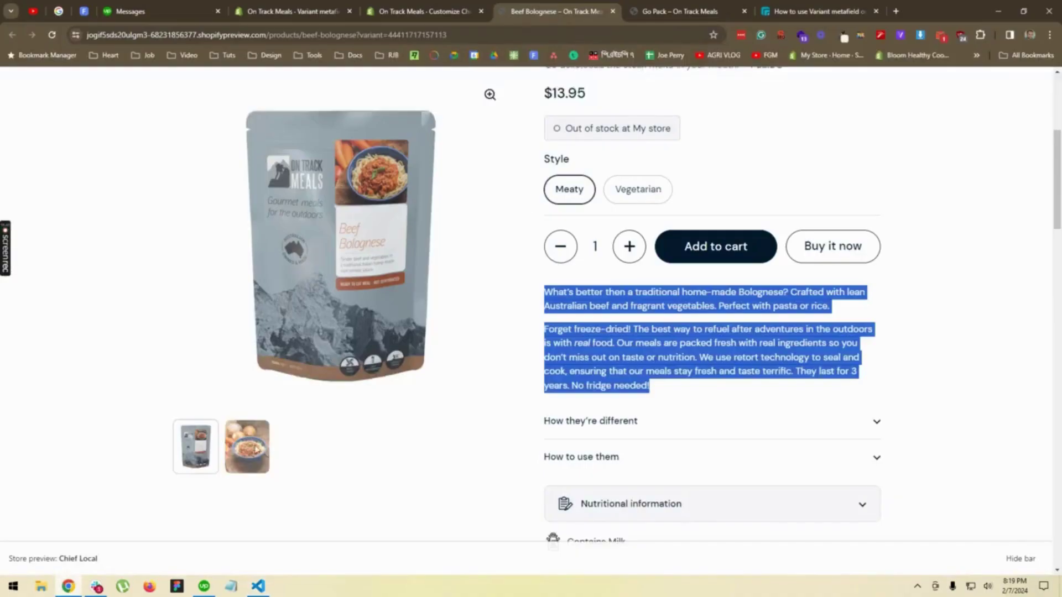
{"action": "left_click", "coordinate": [420, 12]}
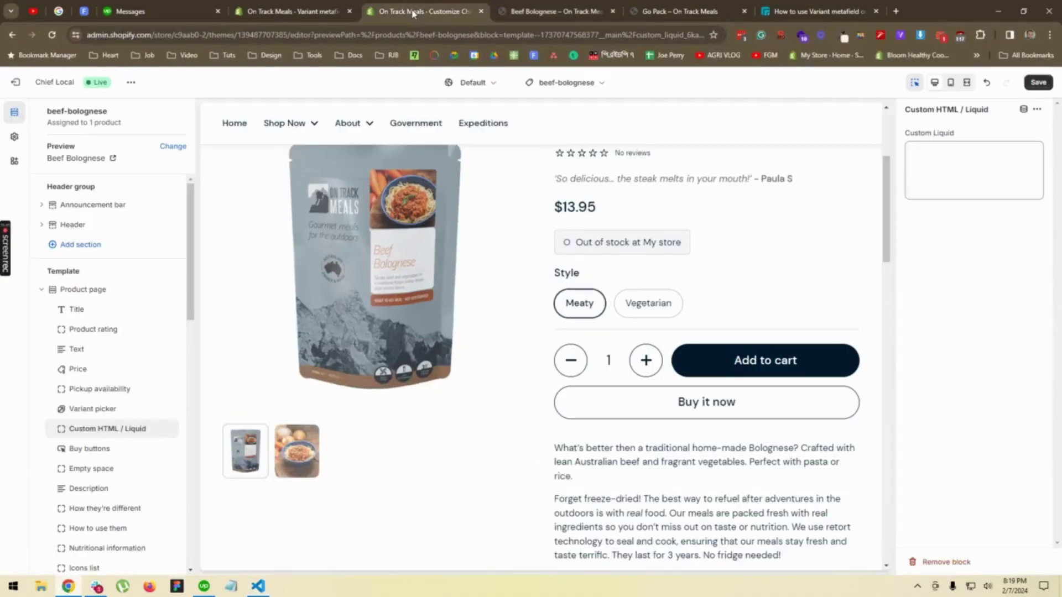
- Paste the updated script into the empty Custom Liquid field and save the theme
{"action": "left_click", "coordinate": [956, 169]}
{"action": "key", "text": "ctrl+v"}
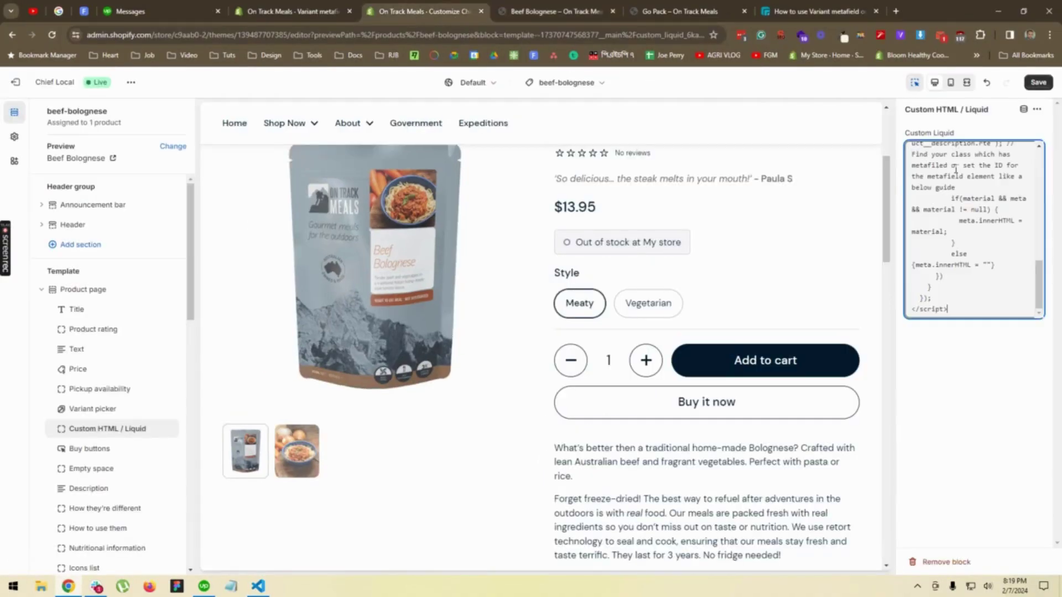
{"action": "left_click", "coordinate": [1039, 83]}
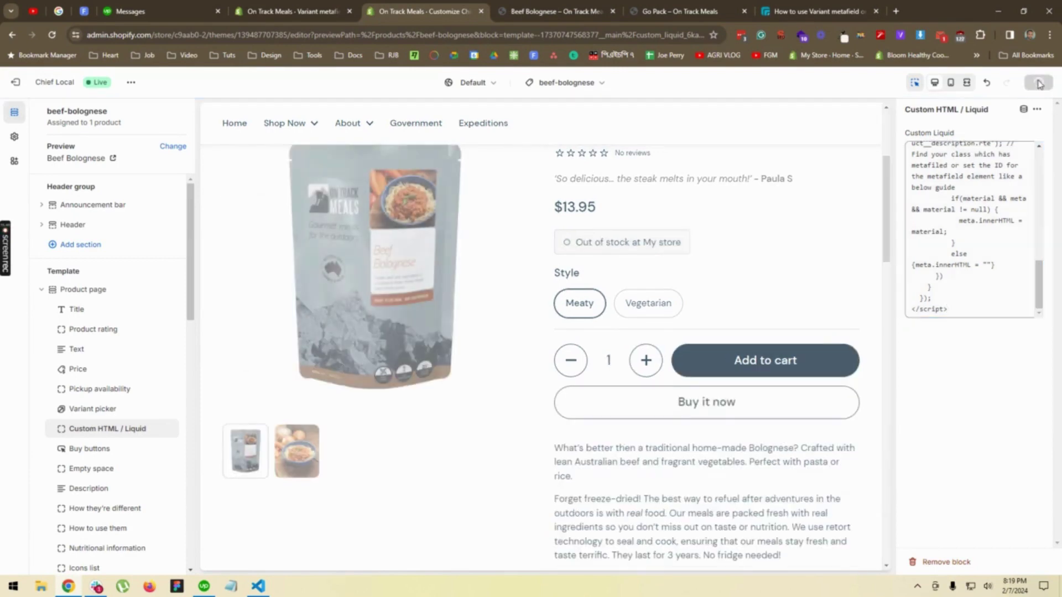
- Reload the Beef Bolognese preview and toggle Style between Vegetarian and Meaty twice
{"action": "left_click", "coordinate": [559, 11]}
{"action": "scroll", "coordinate": [580, 182], "scroll_direction": "up", "scroll_amount": 4}
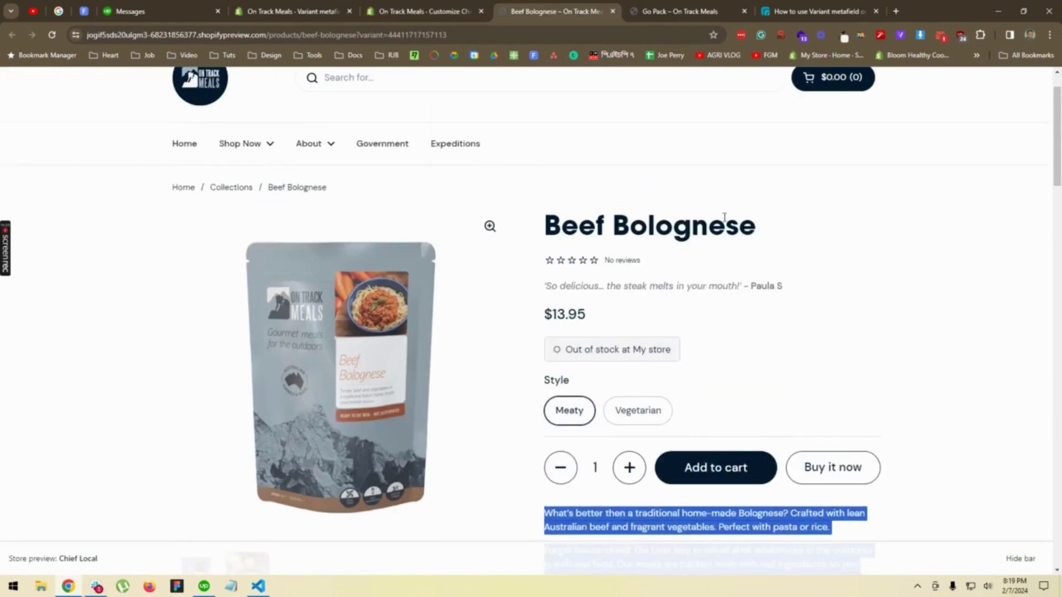
{"action": "left_click", "coordinate": [51, 35]}
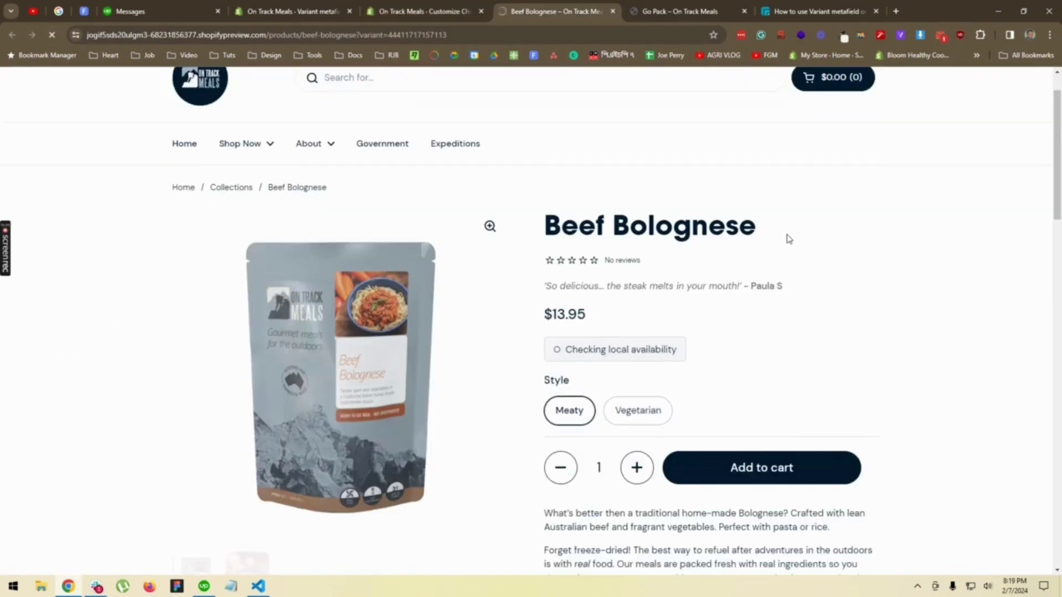
{"action": "scroll", "coordinate": [788, 239], "scroll_direction": "down", "scroll_amount": 3}
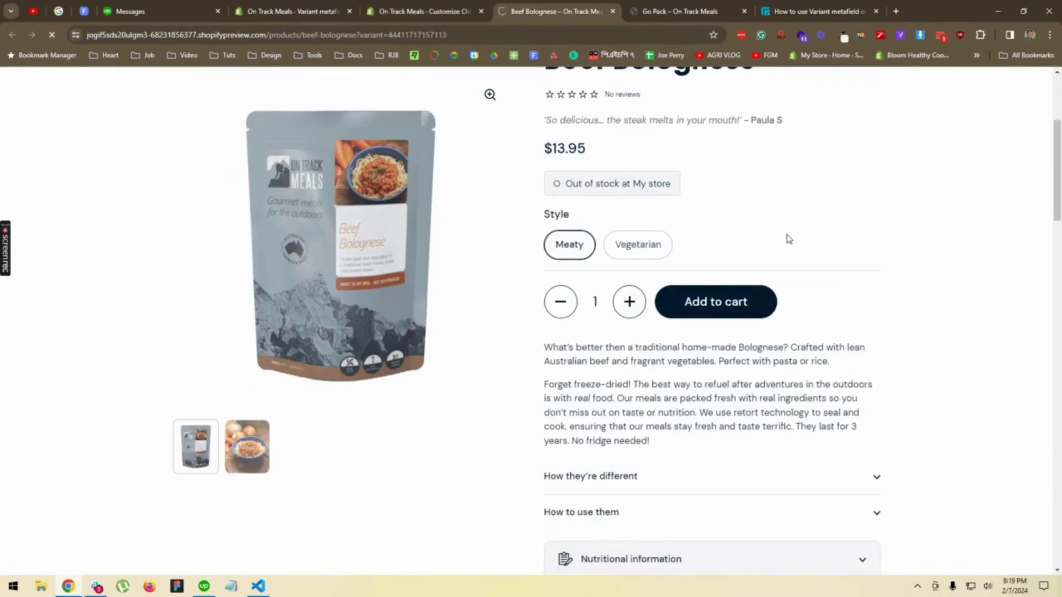
{"action": "left_click", "coordinate": [645, 242]}
{"action": "left_click", "coordinate": [588, 243]}
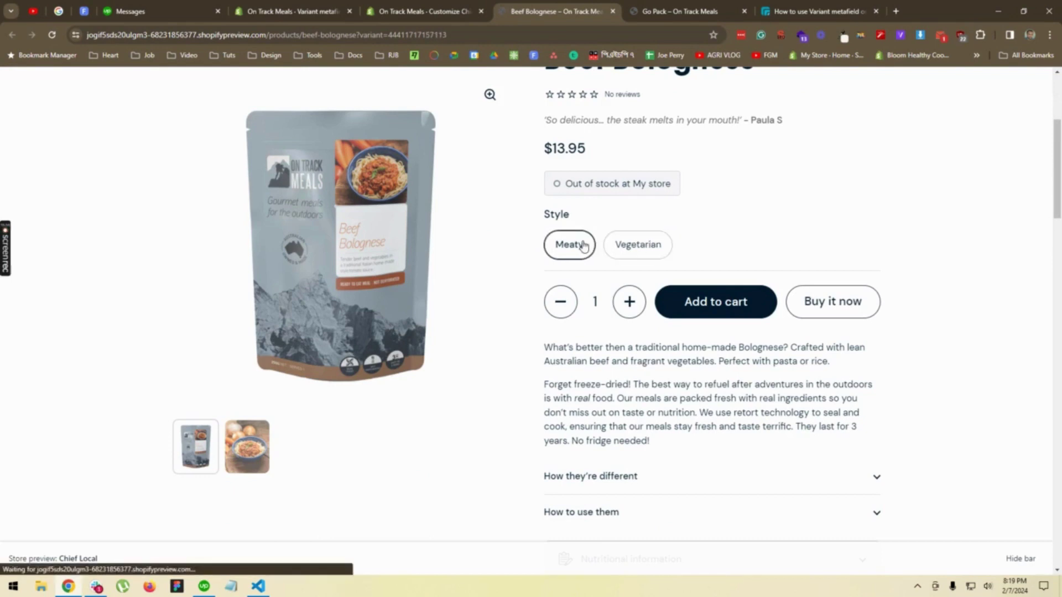
{"action": "left_click", "coordinate": [655, 247]}
{"action": "left_click", "coordinate": [569, 244]}
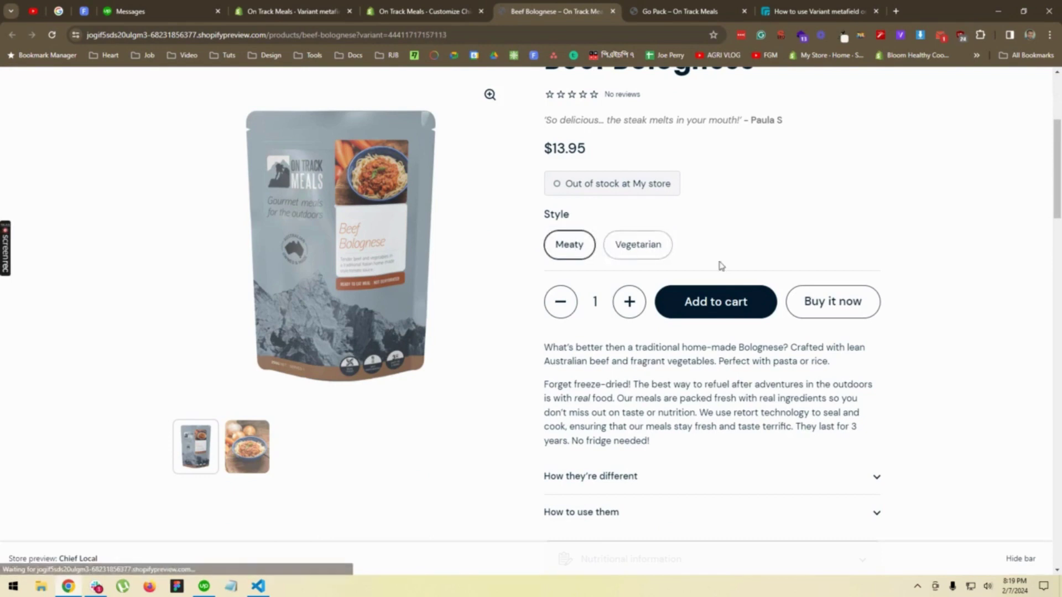
{"action": "right_click", "coordinate": [724, 265]}
{"action": "scroll", "coordinate": [753, 464], "scroll_direction": "down", "scroll_amount": 1}
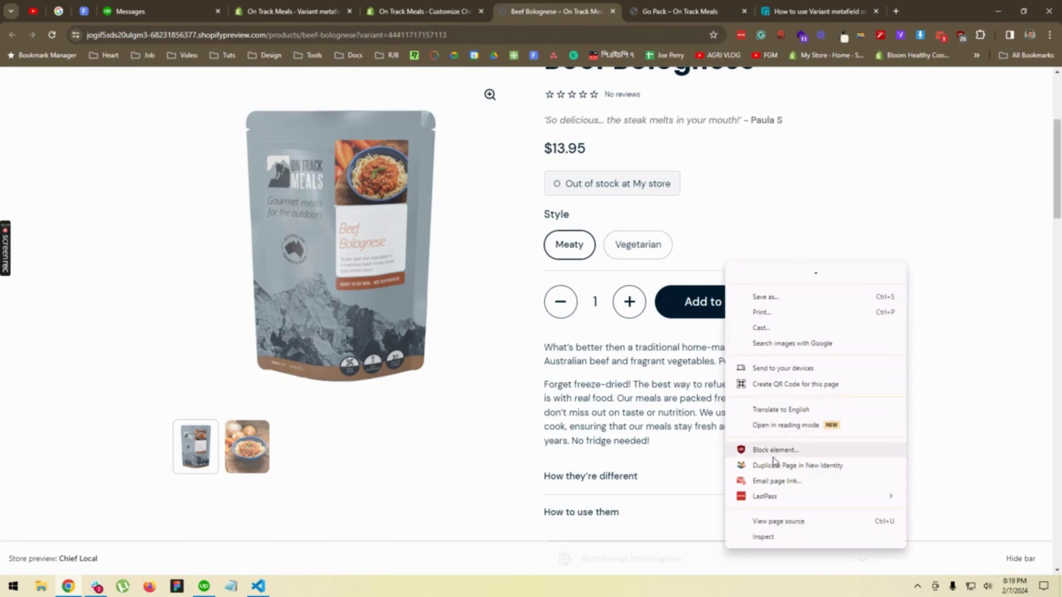
{"action": "left_click", "coordinate": [770, 542]}
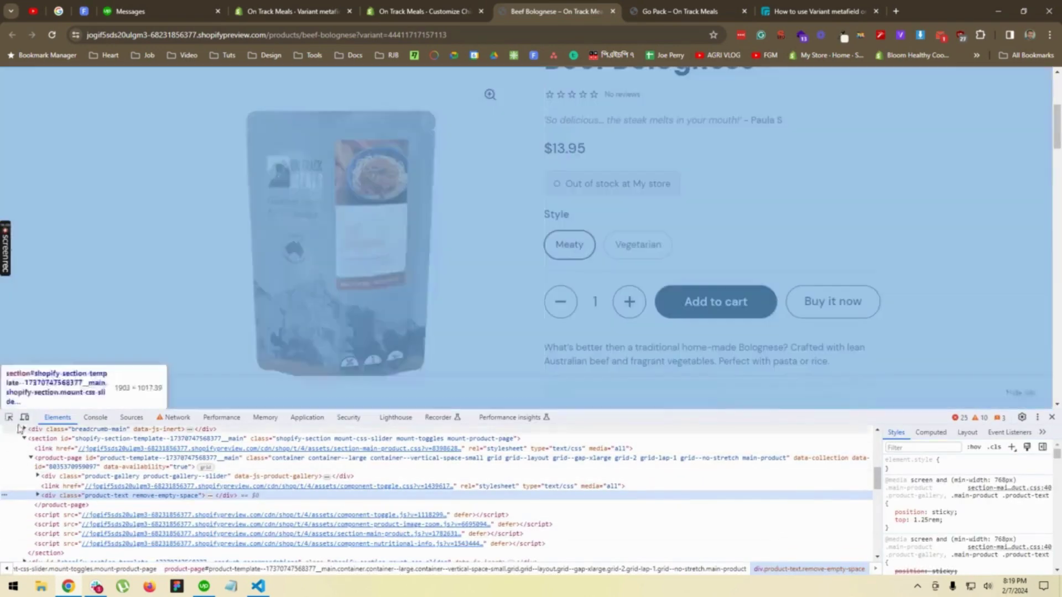
{"action": "left_click", "coordinate": [9, 417]}
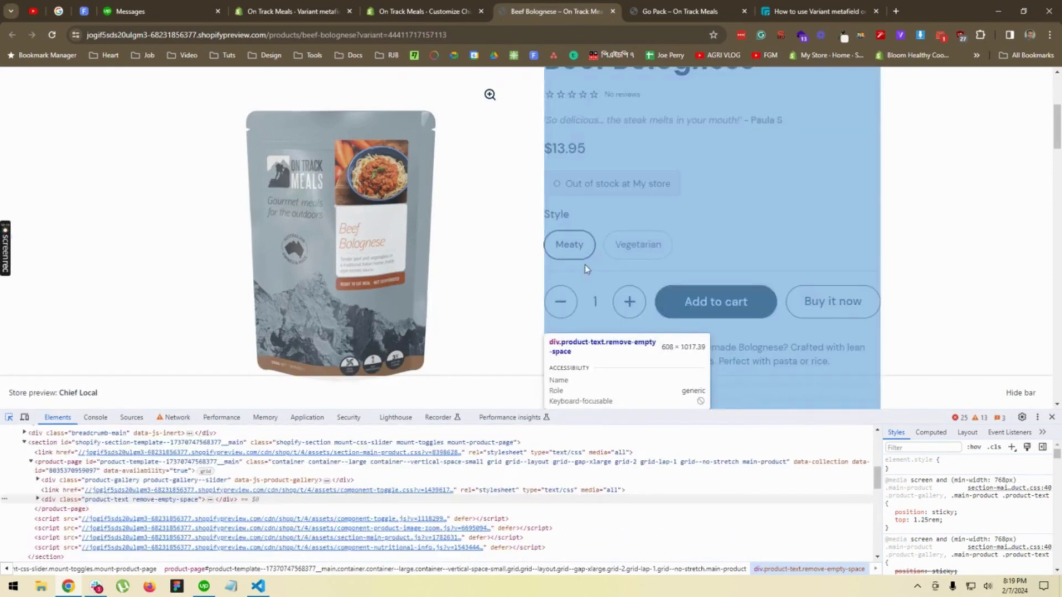
{"action": "left_click", "coordinate": [734, 257]}
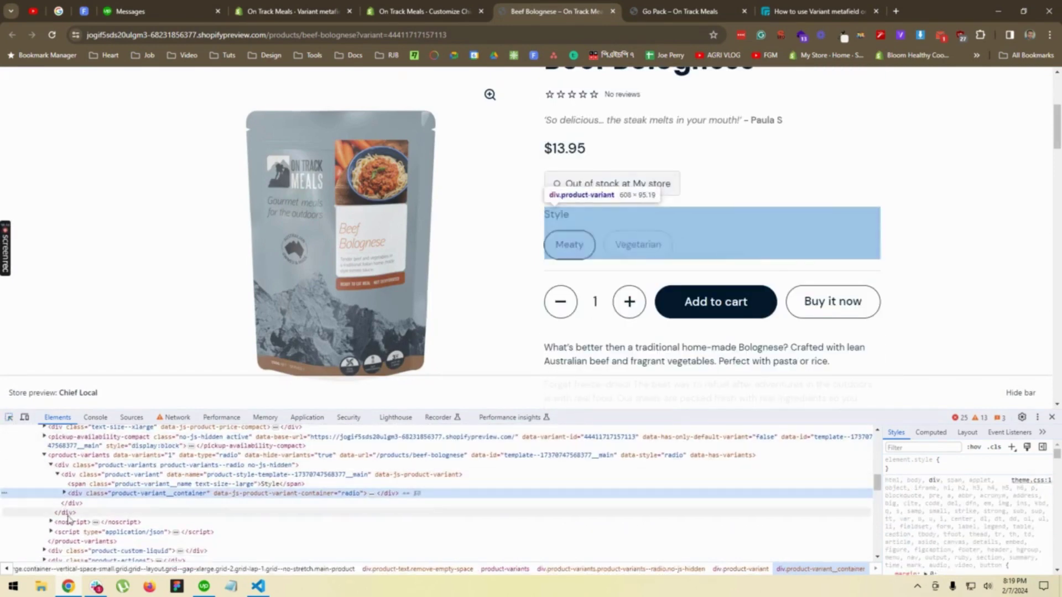
{"action": "scroll", "coordinate": [103, 494], "scroll_direction": "down", "scroll_amount": 2}
{"action": "left_click", "coordinate": [105, 494]}
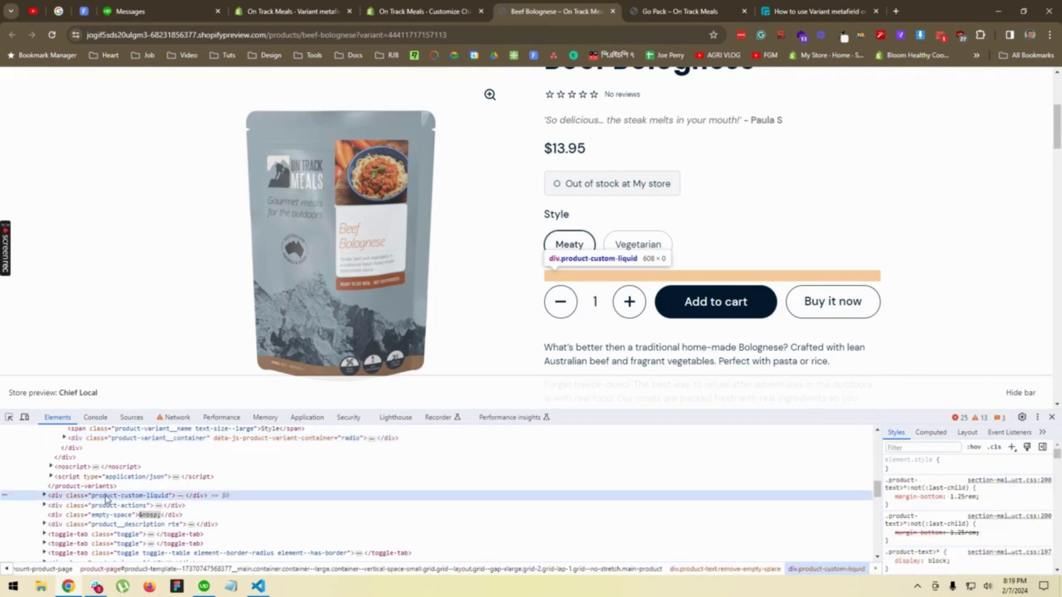
{"action": "left_click", "coordinate": [44, 495]}
{"action": "scroll", "coordinate": [50, 497], "scroll_direction": "down", "scroll_amount": 2}
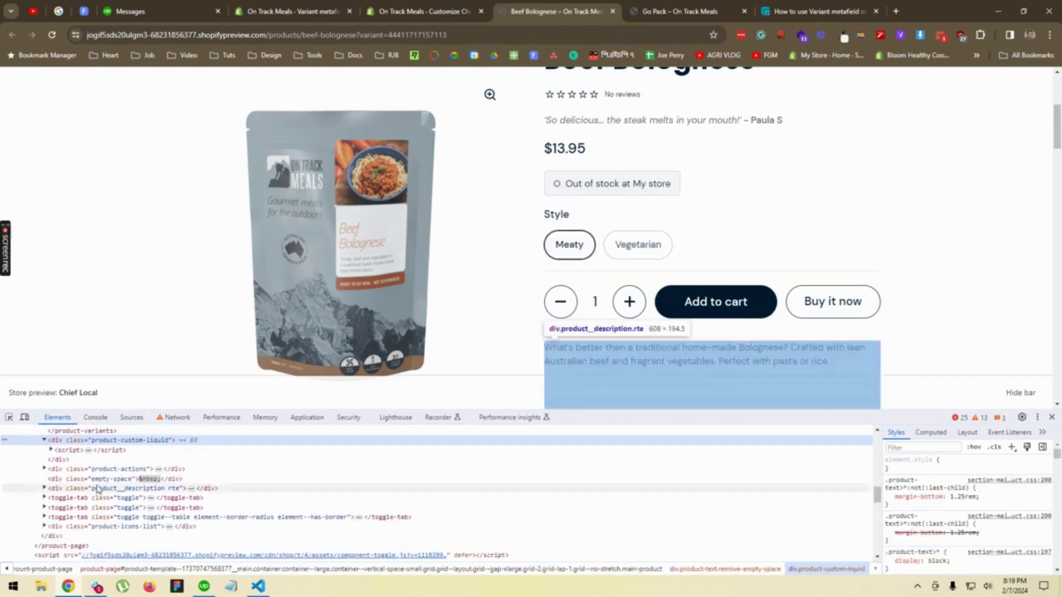
{"action": "left_click", "coordinate": [51, 450]}
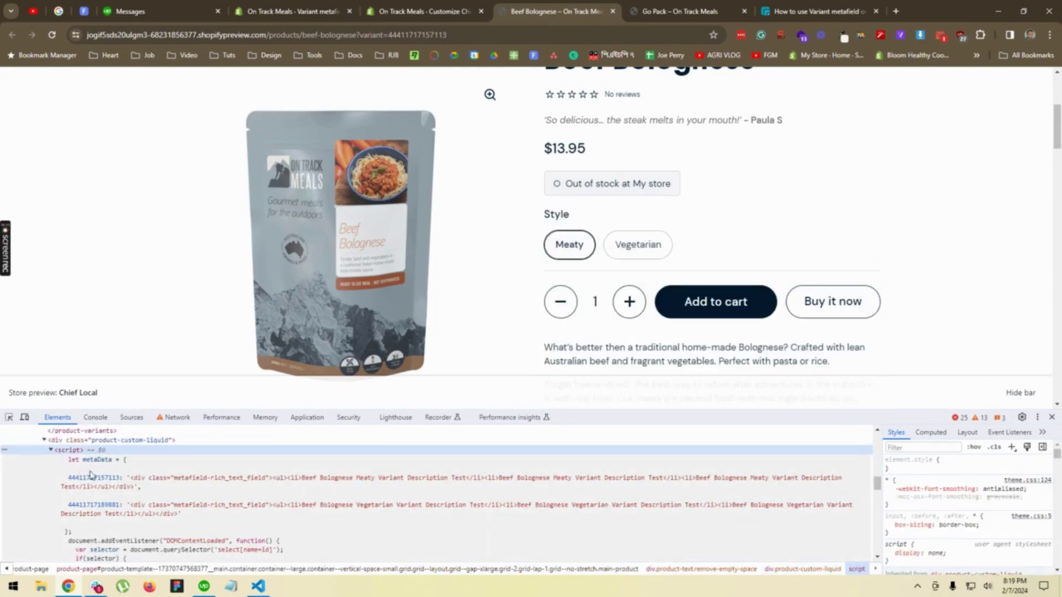
{"action": "left_click", "coordinate": [417, 485]}
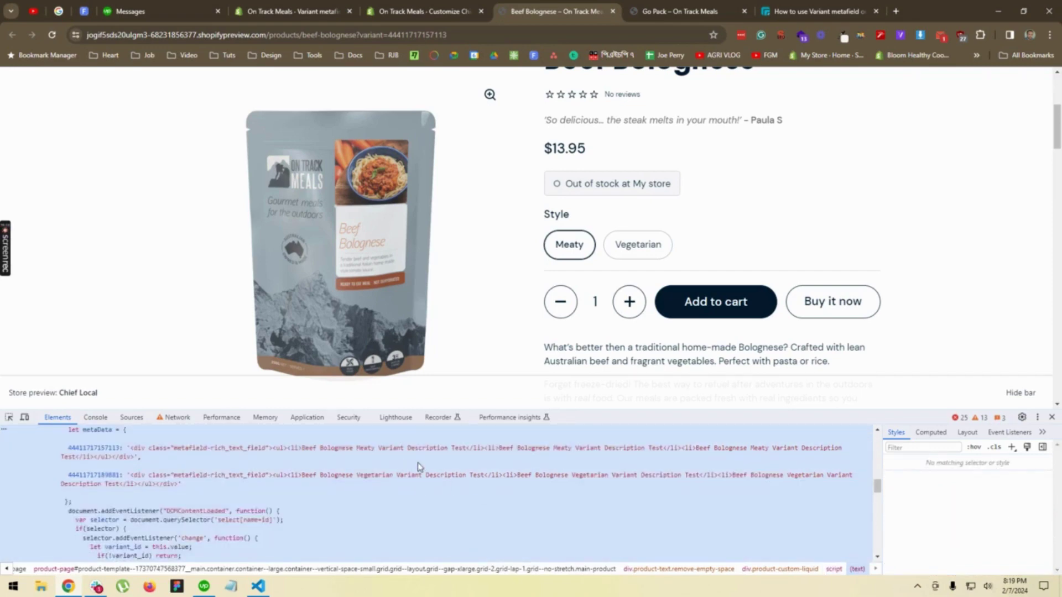
{"action": "scroll", "coordinate": [419, 466], "scroll_direction": "down", "scroll_amount": 4}
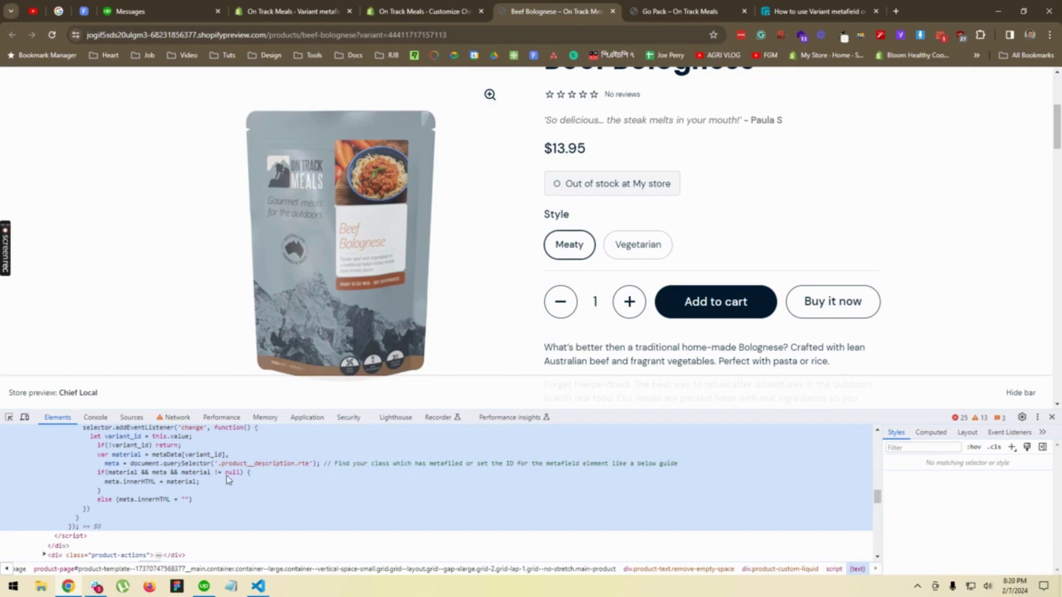
{"action": "scroll", "coordinate": [229, 479], "scroll_direction": "up", "scroll_amount": 2}
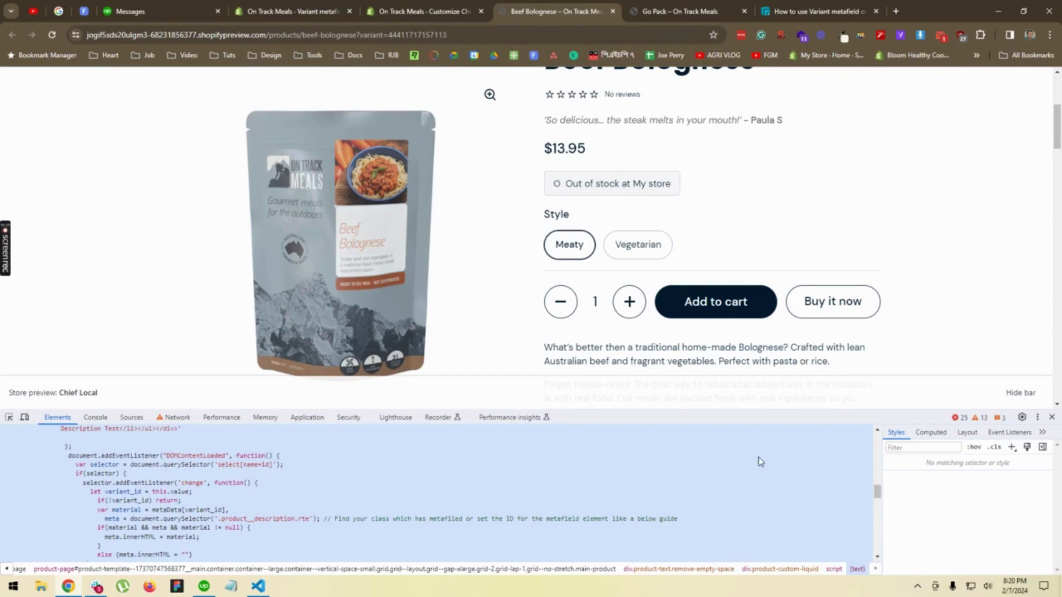
{"action": "left_click", "coordinate": [1052, 417]}
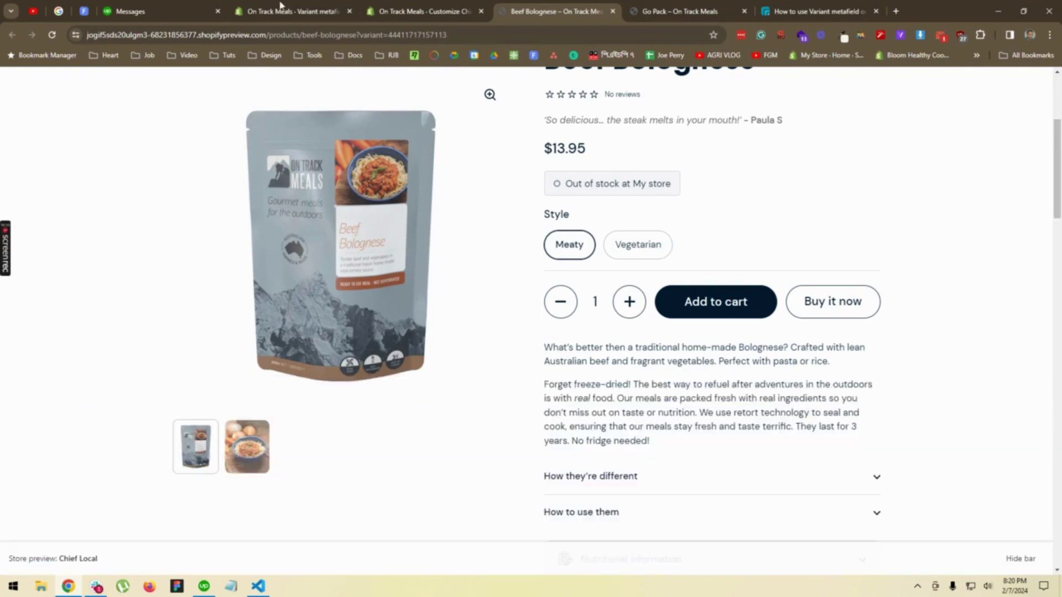
- Close store settings and preview Beef Bolognese on the online store from Products
{"action": "left_click", "coordinate": [403, 11]}
{"action": "left_click", "coordinate": [283, 8]}
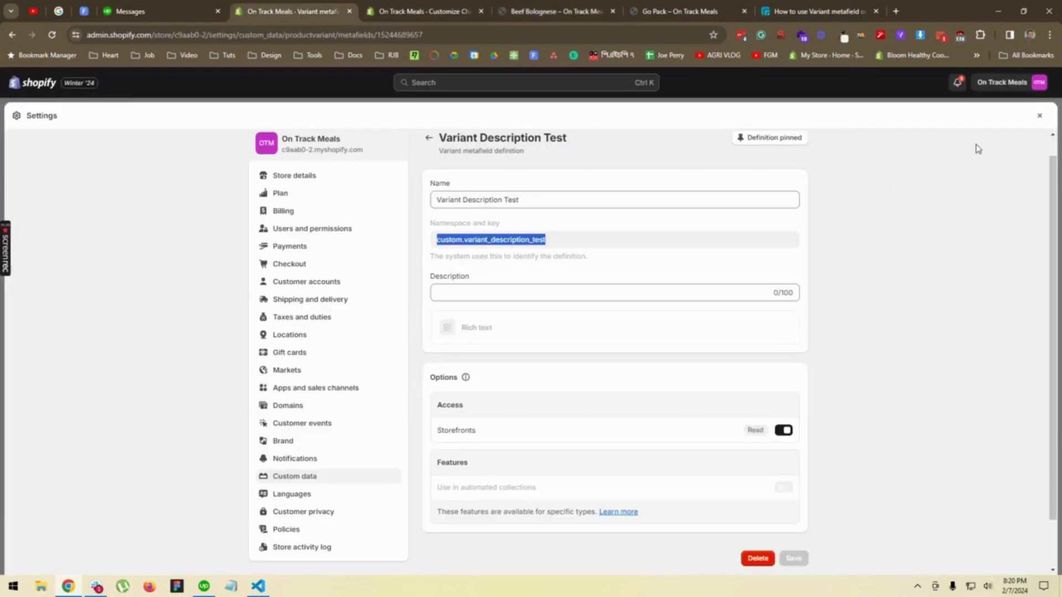
{"action": "left_click", "coordinate": [1039, 116]}
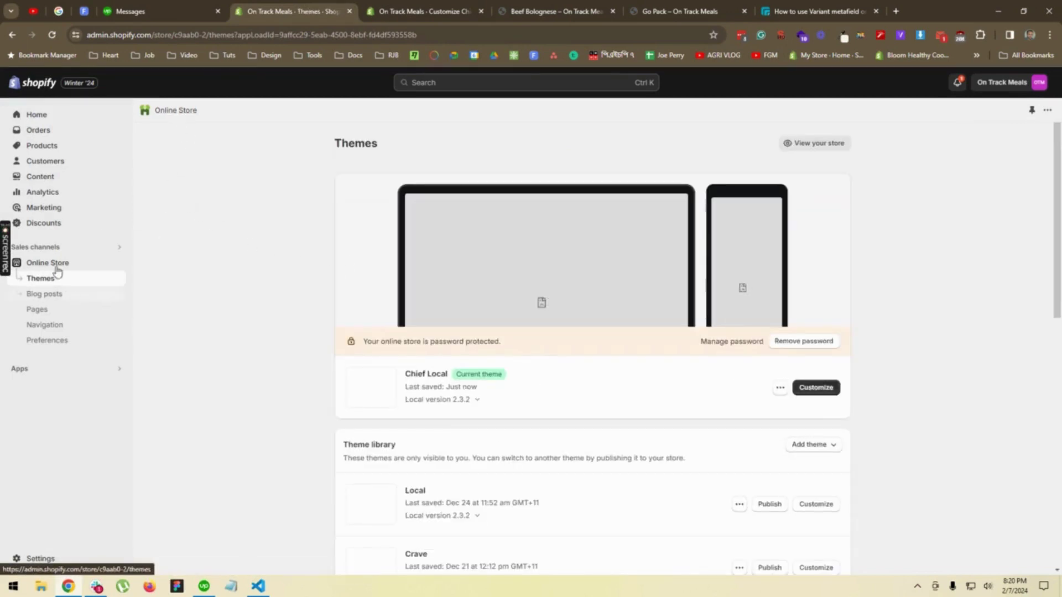
{"action": "left_click", "coordinate": [56, 147]}
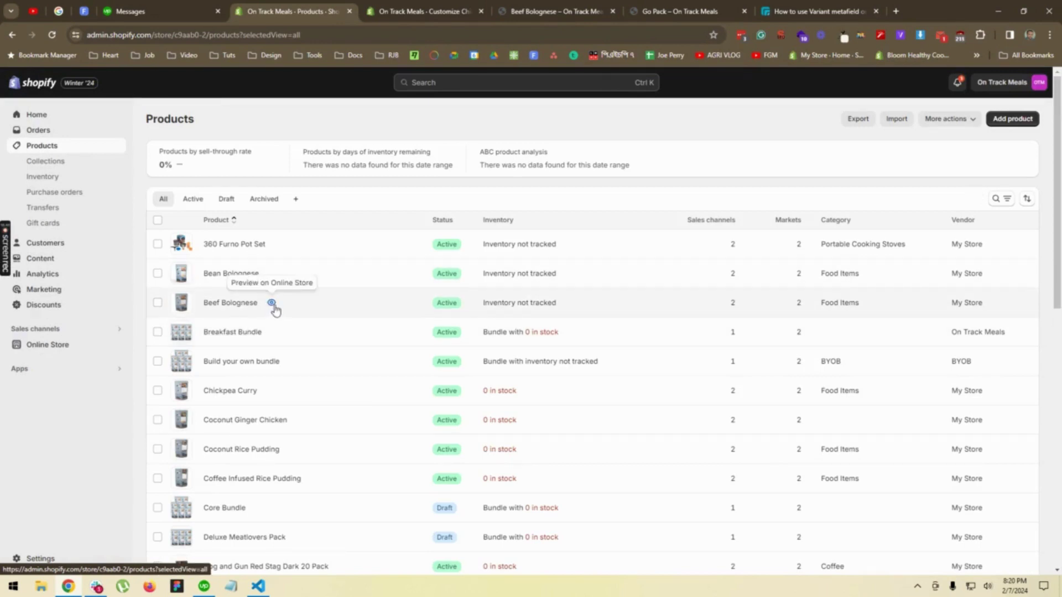
{"action": "left_click", "coordinate": [274, 305]}
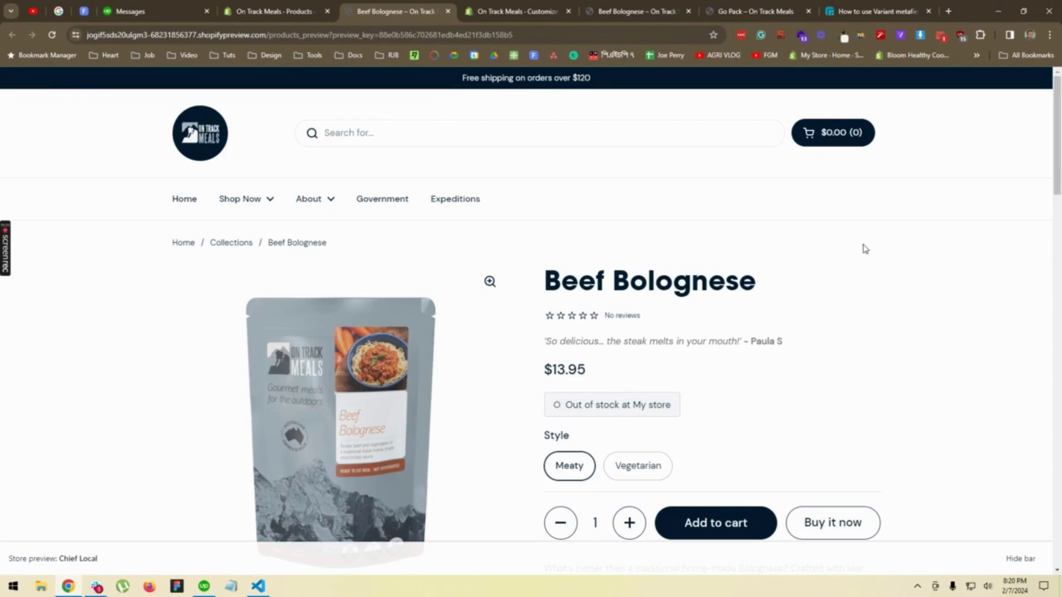
- Toggle the Style between Vegetarian and Meaty several times to check the description
{"action": "scroll", "coordinate": [775, 299], "scroll_direction": "down", "scroll_amount": 4}
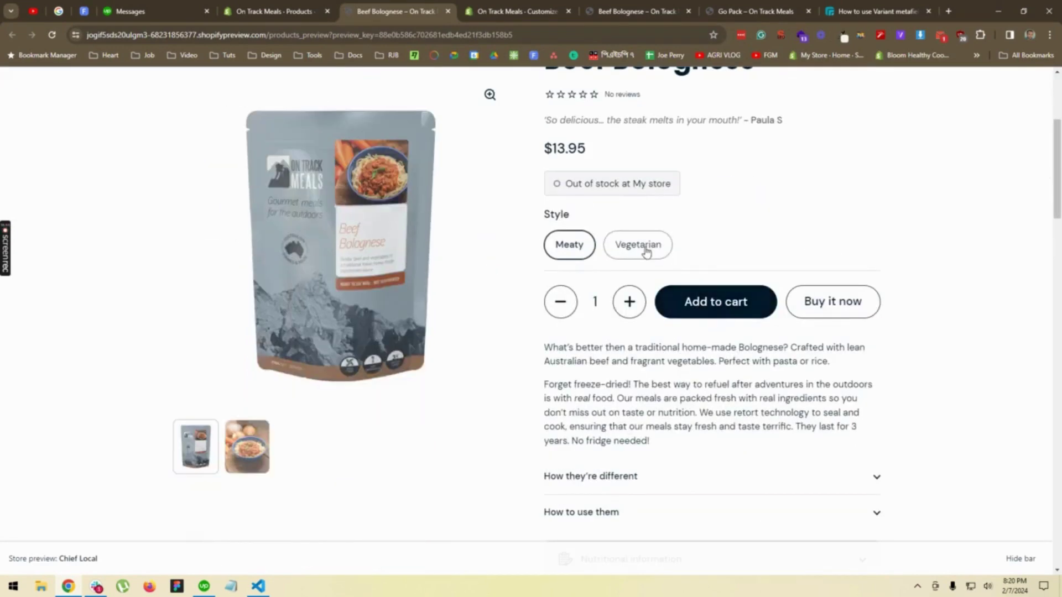
{"action": "left_click", "coordinate": [636, 247]}
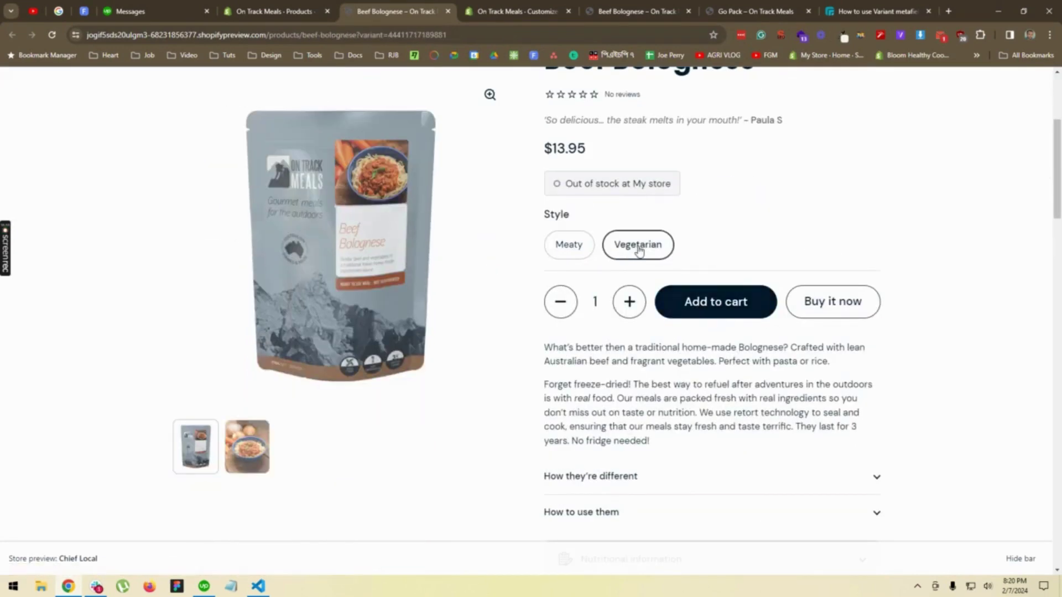
{"action": "left_click", "coordinate": [576, 248]}
{"action": "left_click", "coordinate": [640, 249]}
{"action": "left_click", "coordinate": [587, 246]}
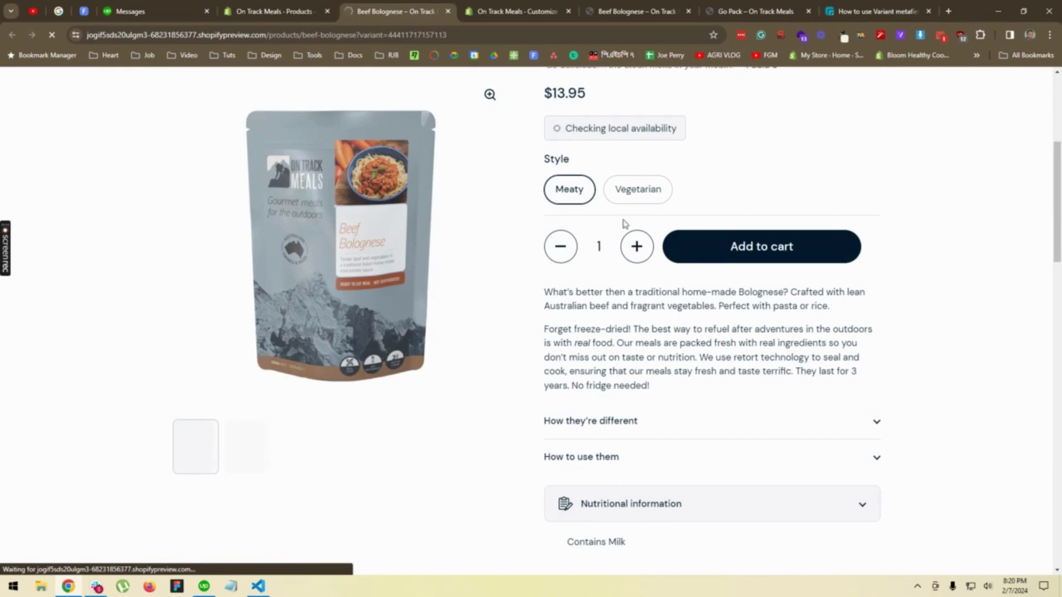
{"action": "left_click", "coordinate": [635, 189]}
{"action": "left_click", "coordinate": [577, 190]}
- Paste the revised capture and script block on a new line below the existing code in shopify.liquid.liquid
{"action": "left_click", "coordinate": [257, 586]}
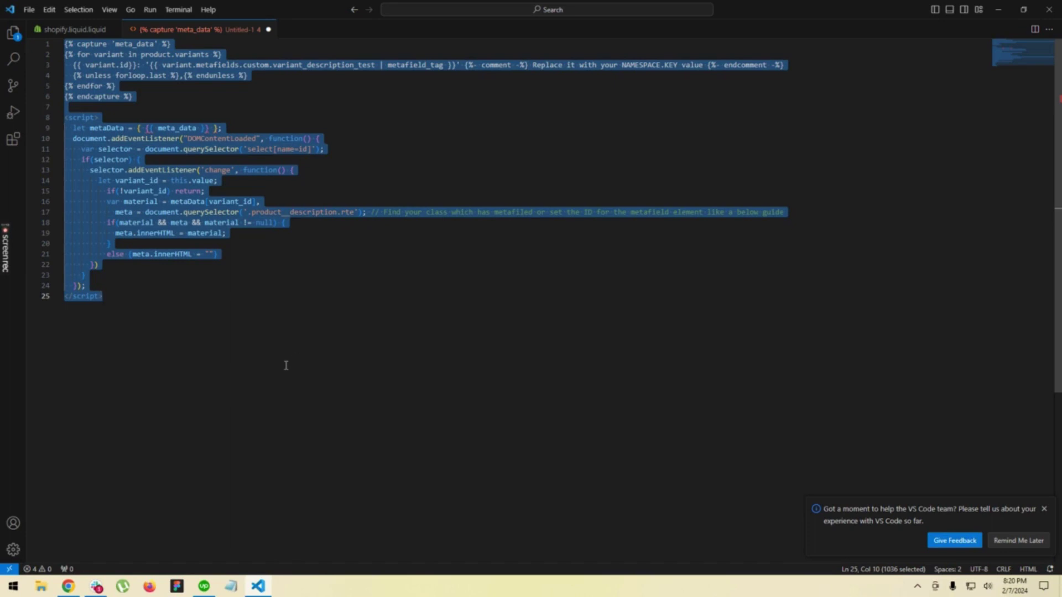
{"action": "left_click", "coordinate": [78, 29]}
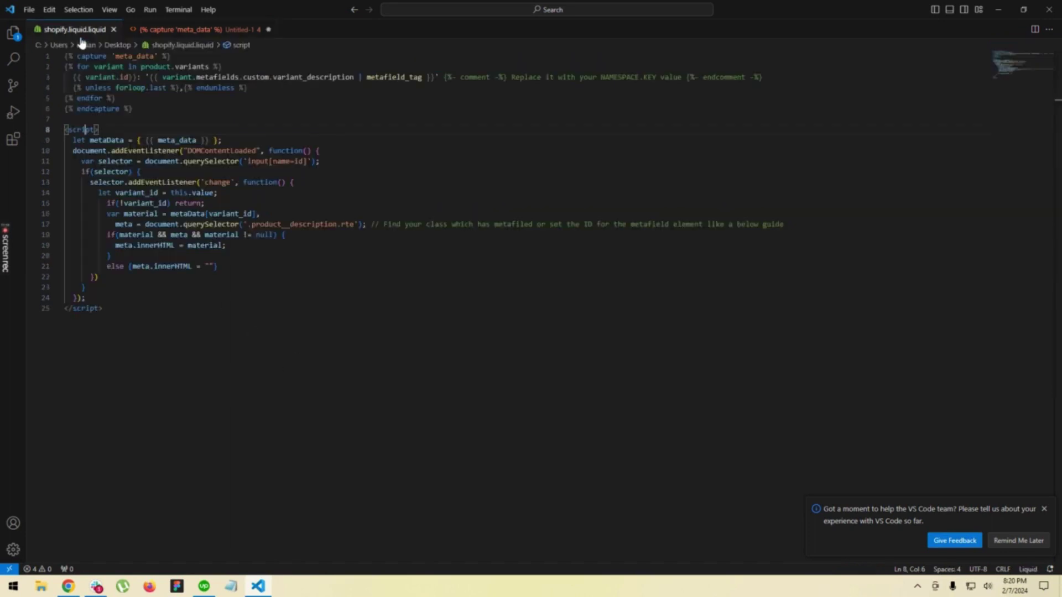
{"action": "left_click", "coordinate": [182, 352]}
{"action": "key", "text": "Return"}
{"action": "key", "text": "Return"}
{"action": "type", "text": "{% capture 'meta_data' %}     {% for variant in product.variants %}       {{ variant.id}}: '{{ variant.metafields.custom.variant_description_test | metafield_tag }}' {%- comment -%} Replace it with your NAMESPACE.KEY value {%- endcomment -%}       {% unless forloop.last %},{% endunless %}     {% endfor %}     {% endcapture %}      <script>       let metaData = {{ meta_data }};       document.addEventListener(\"DOMContentLoaded\", function() {         var selector = document.querySelector('select[name=id]');         if(selector) {           selector.addEventListener('change', function() {             let variant_id = this.value;               if(!variant_id) return;               var material = metaData[variant_id],                 meta = document.querySelector('.product__description.rte'); // Find your class which has metafiled or set the ID for the metafield element like a below guide               if(material && meta && material != null) {                 meta.innerHTML = material;               }               else {meta.innerHTML = \"\"}           })         }       });     </script>"}
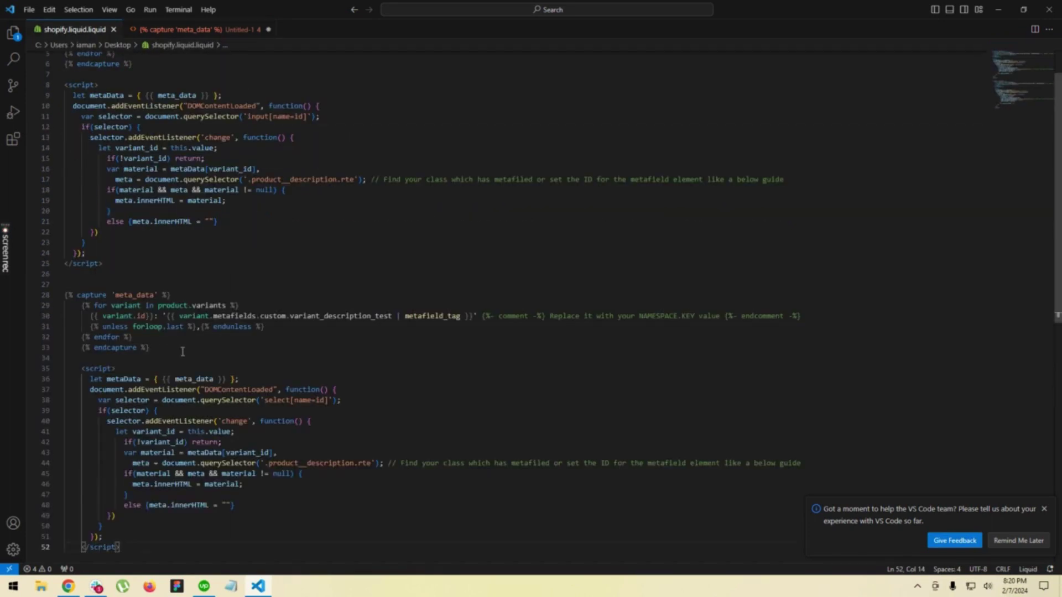
- Outdent the whole pasted block from line 29 by one level
{"action": "scroll", "coordinate": [183, 351], "scroll_direction": "up", "scroll_amount": 2}
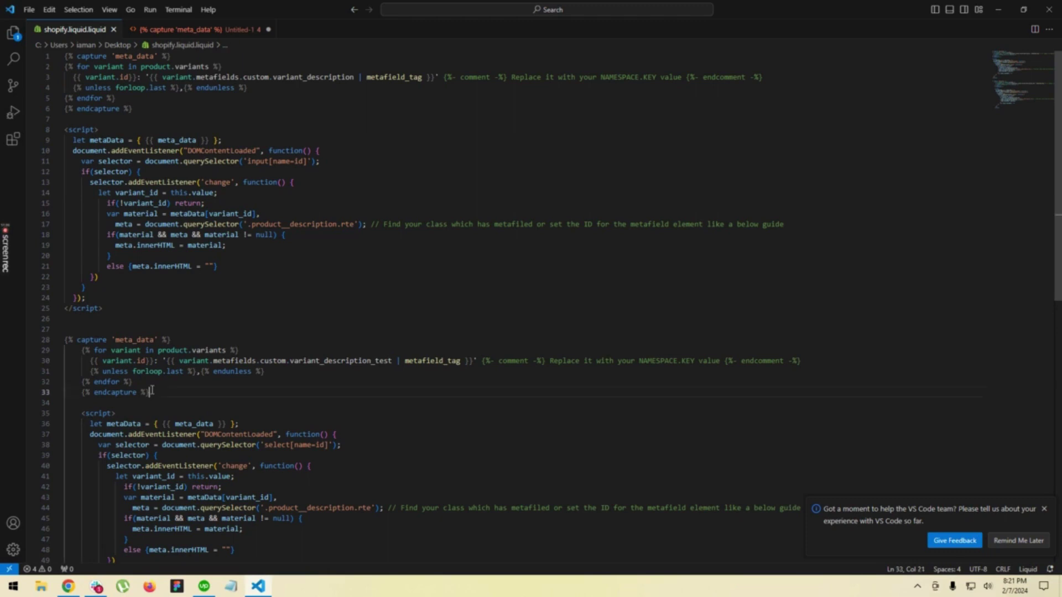
{"action": "left_click_drag", "start_coordinate": [152, 391], "coordinate": [76, 352]}
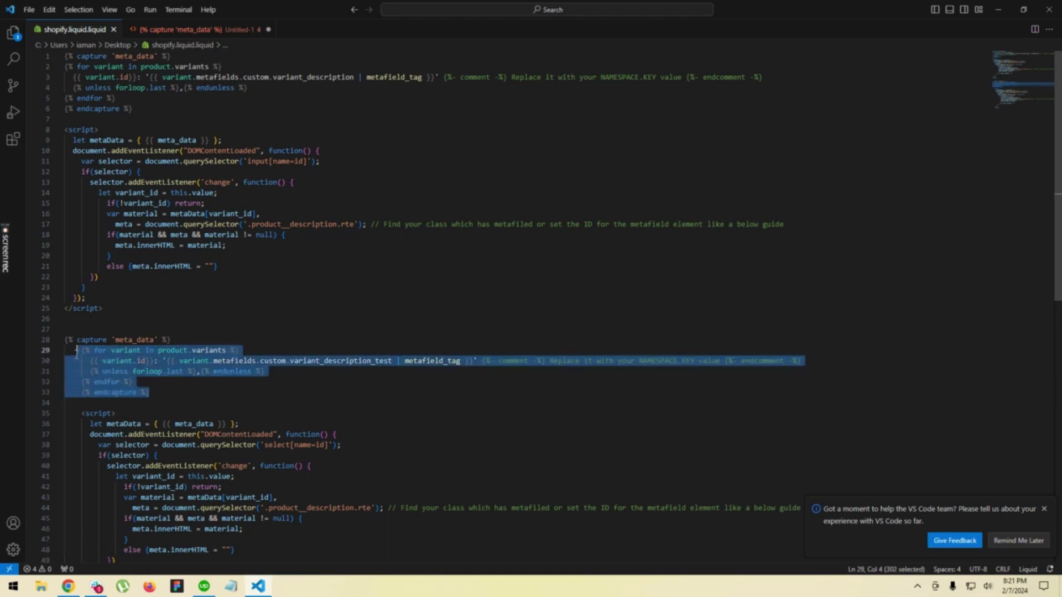
{"action": "scroll", "coordinate": [78, 353], "scroll_direction": "down", "scroll_amount": 5}
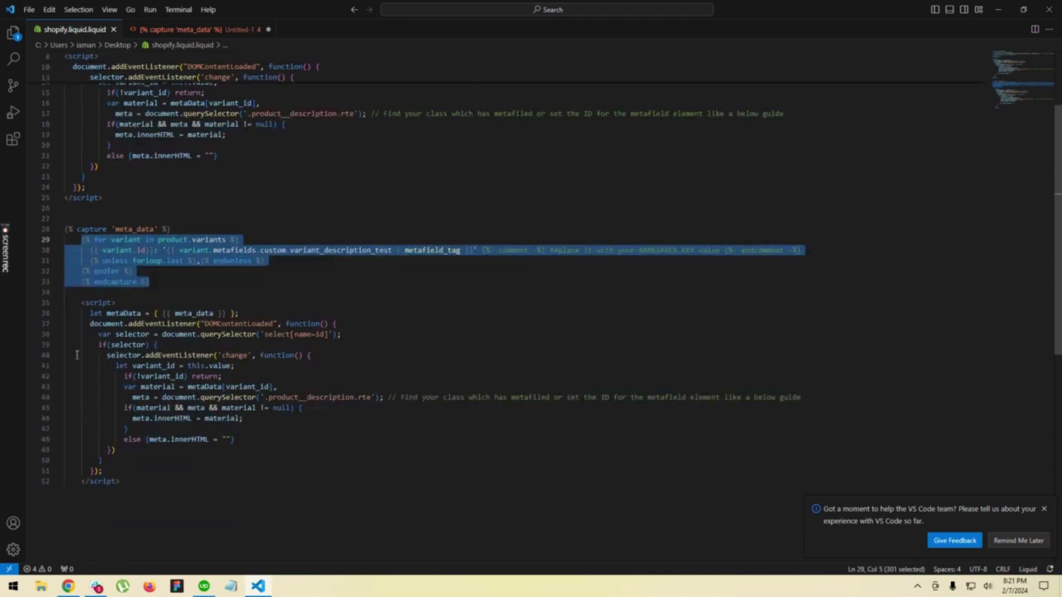
{"action": "left_click_drag", "start_coordinate": [129, 481], "coordinate": [83, 244]}
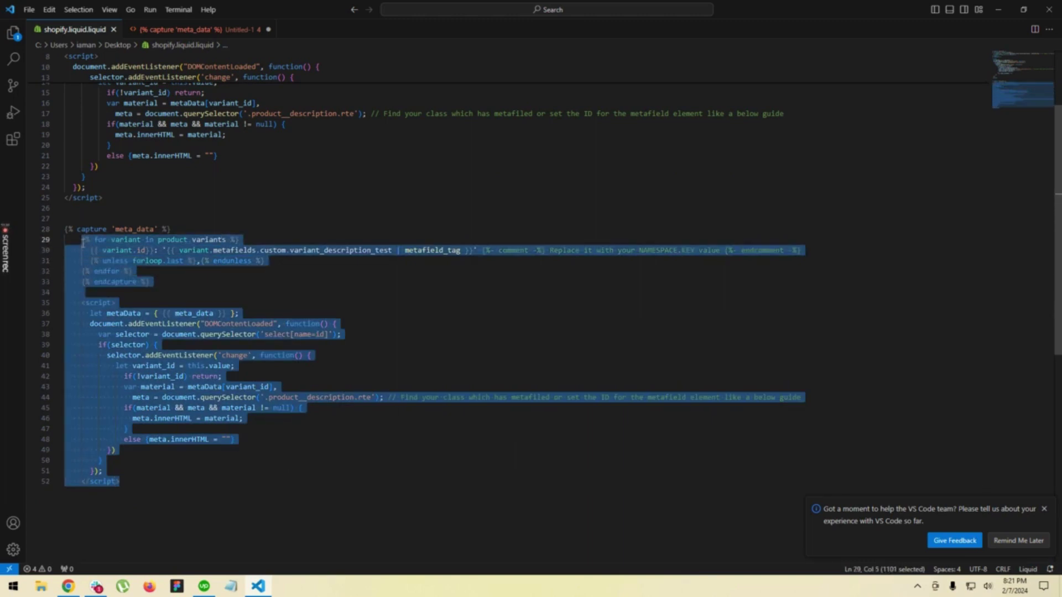
{"action": "key", "text": "shift+Tab"}
{"action": "left_click", "coordinate": [251, 278]}
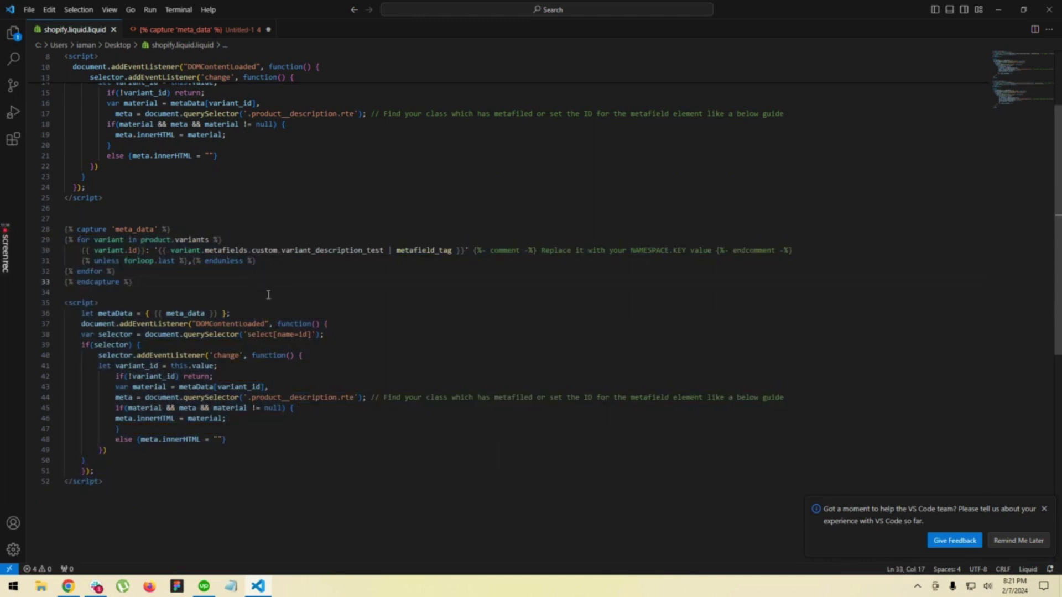
- Review the new capture lines and where meta_data and metaData are used
{"action": "scroll", "coordinate": [268, 295], "scroll_direction": "up", "scroll_amount": 3}
{"action": "scroll", "coordinate": [268, 295], "scroll_direction": "up", "scroll_amount": 2}
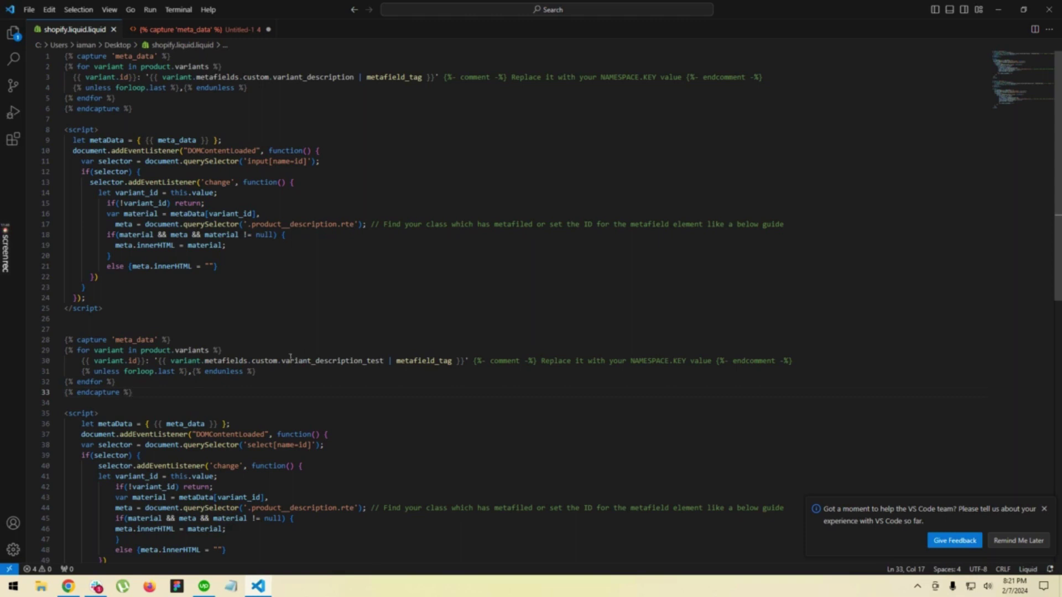
{"action": "left_click_drag", "start_coordinate": [289, 357], "coordinate": [65, 350]}
{"action": "left_click_drag", "start_coordinate": [226, 350], "coordinate": [60, 339]}
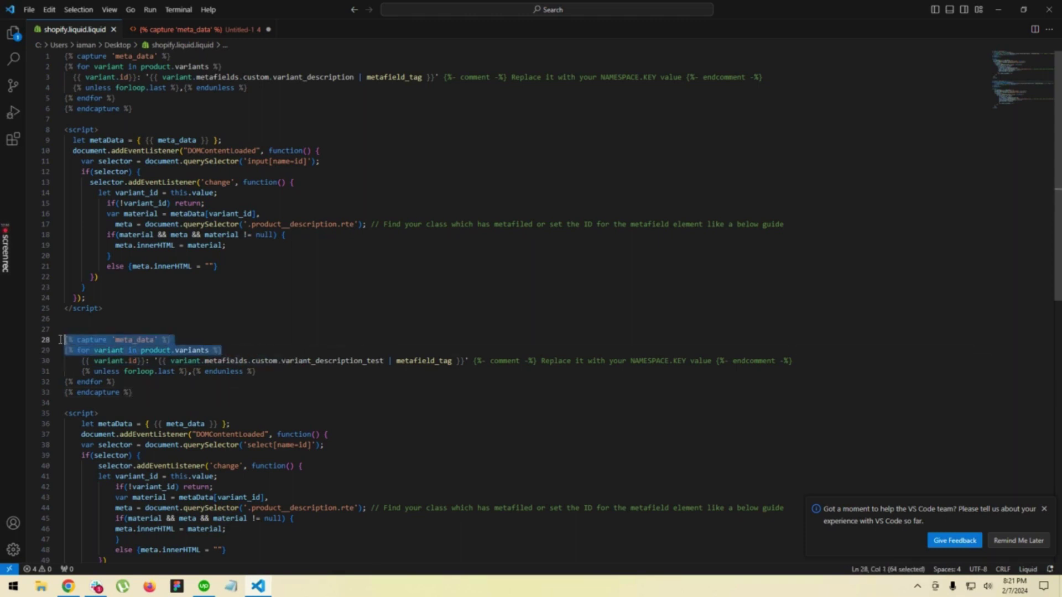
{"action": "left_click", "coordinate": [234, 352]}
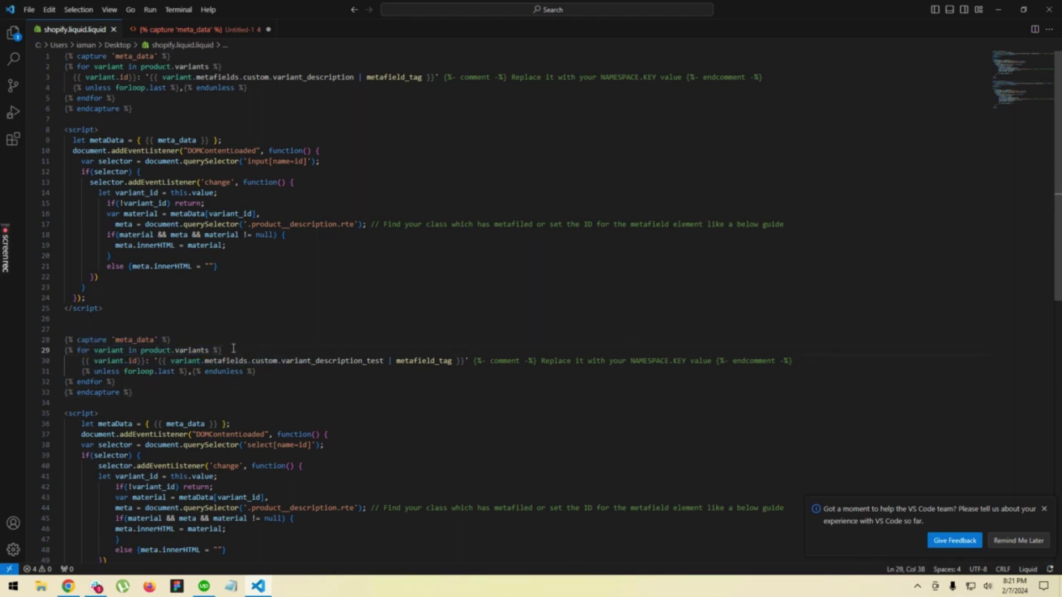
{"action": "left_click_drag", "start_coordinate": [233, 348], "coordinate": [63, 348]}
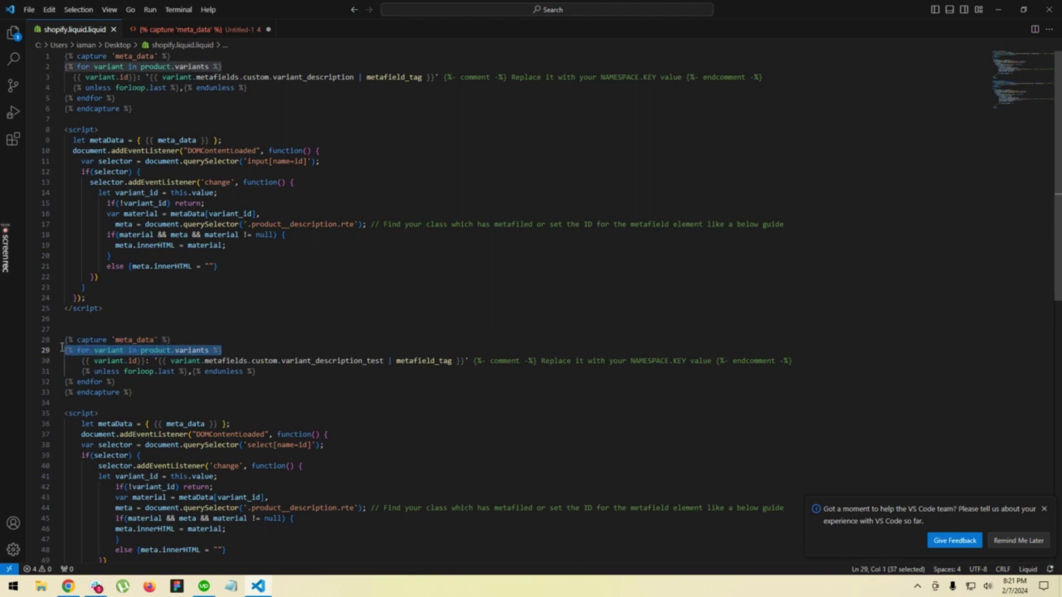
{"action": "left_click_drag", "start_coordinate": [171, 340], "coordinate": [63, 342]}
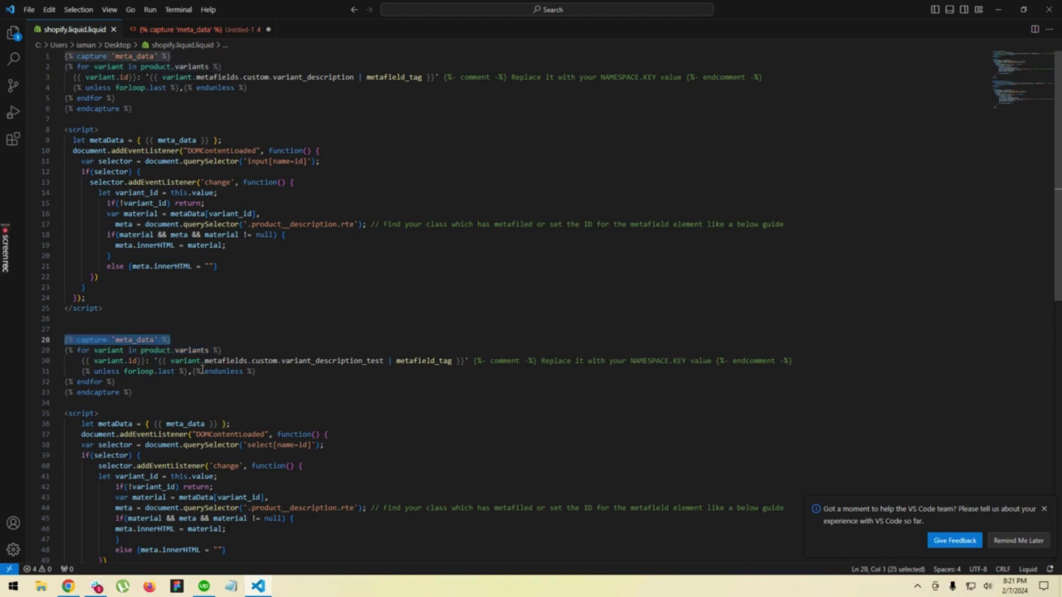
{"action": "left_click", "coordinate": [184, 383]}
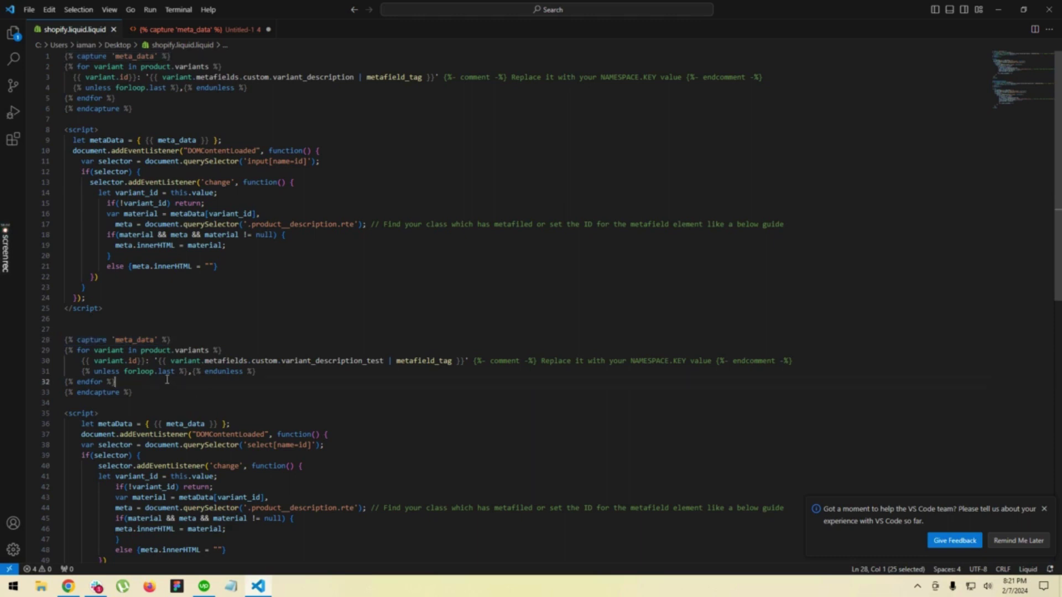
{"action": "scroll", "coordinate": [166, 379], "scroll_direction": "down", "scroll_amount": 1}
{"action": "left_click", "coordinate": [122, 396]}
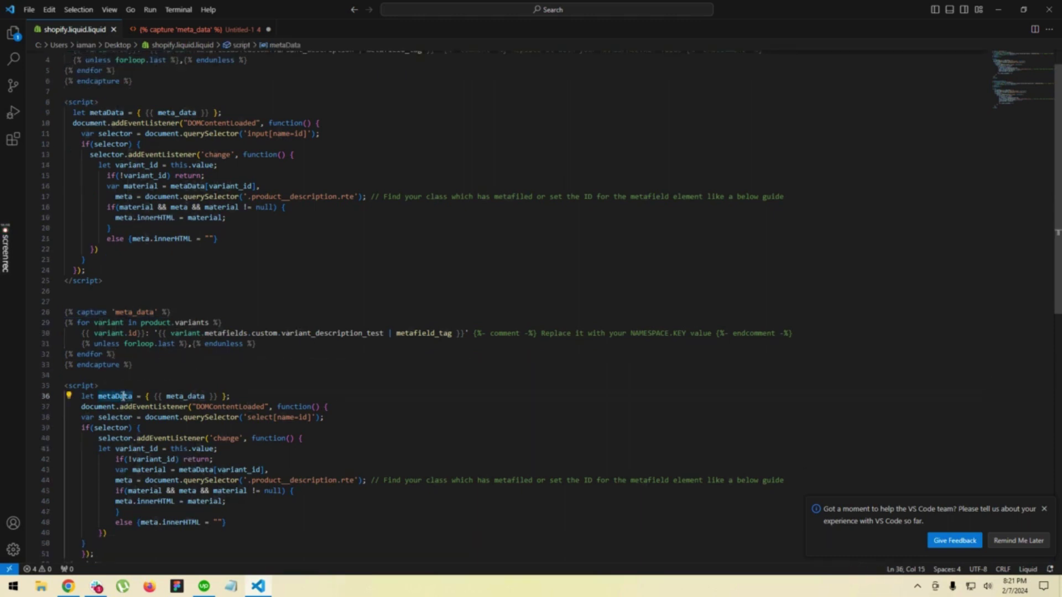
{"action": "double_click", "coordinate": [186, 396]}
{"action": "double_click", "coordinate": [118, 396]}
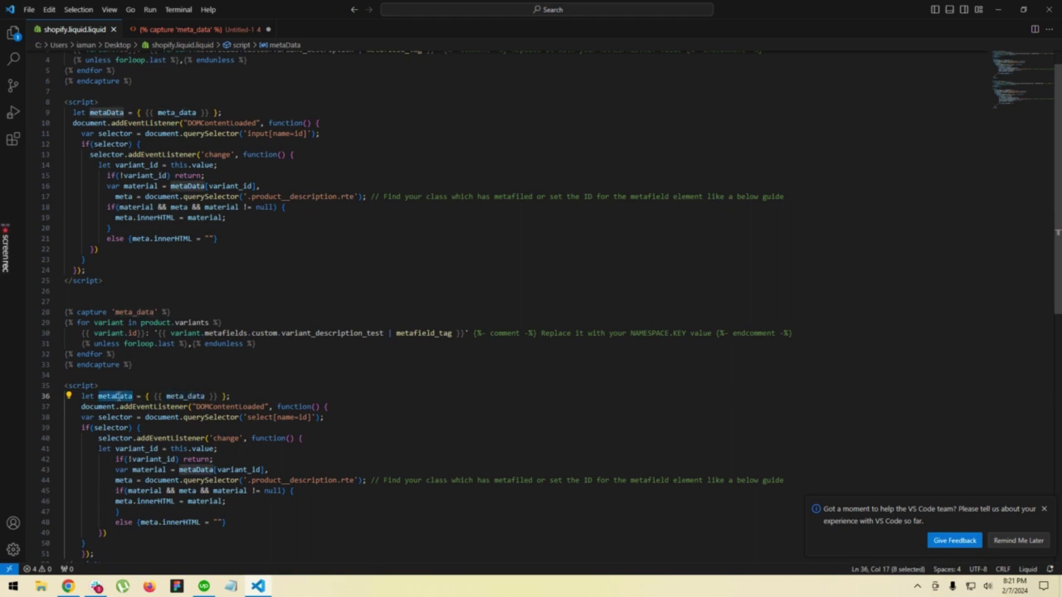
{"action": "left_click", "coordinate": [374, 414]}
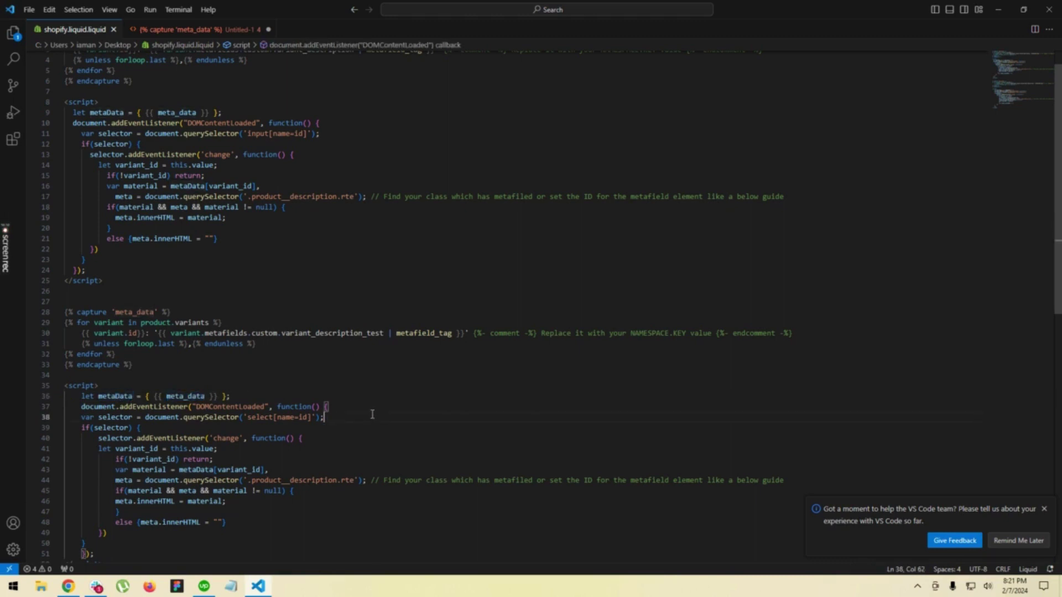
- Select the word 'select' in the Untitled-1 selector query
{"action": "left_click", "coordinate": [181, 29]}
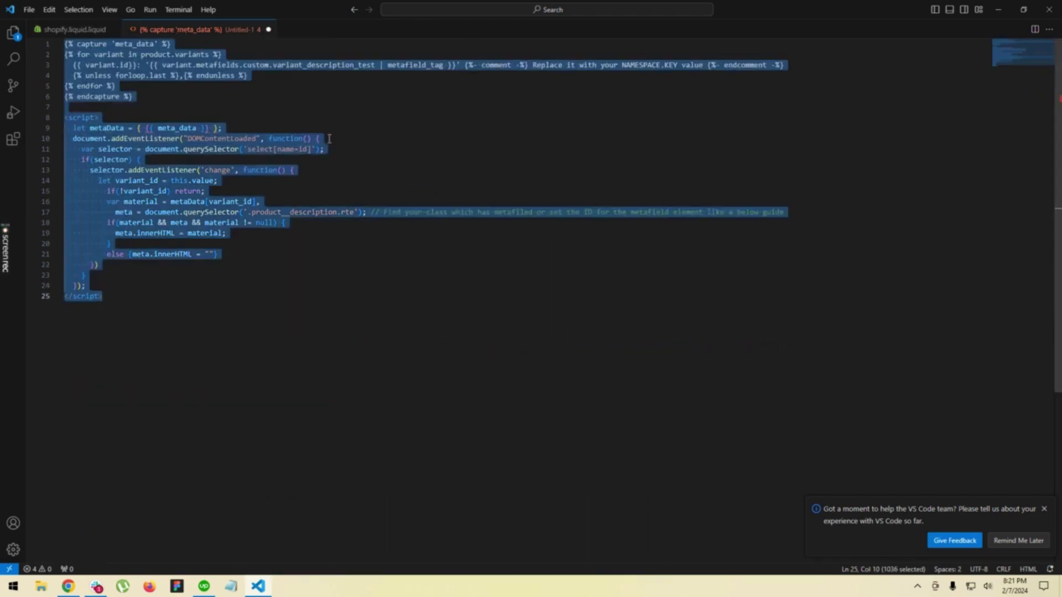
{"action": "left_click", "coordinate": [366, 160]}
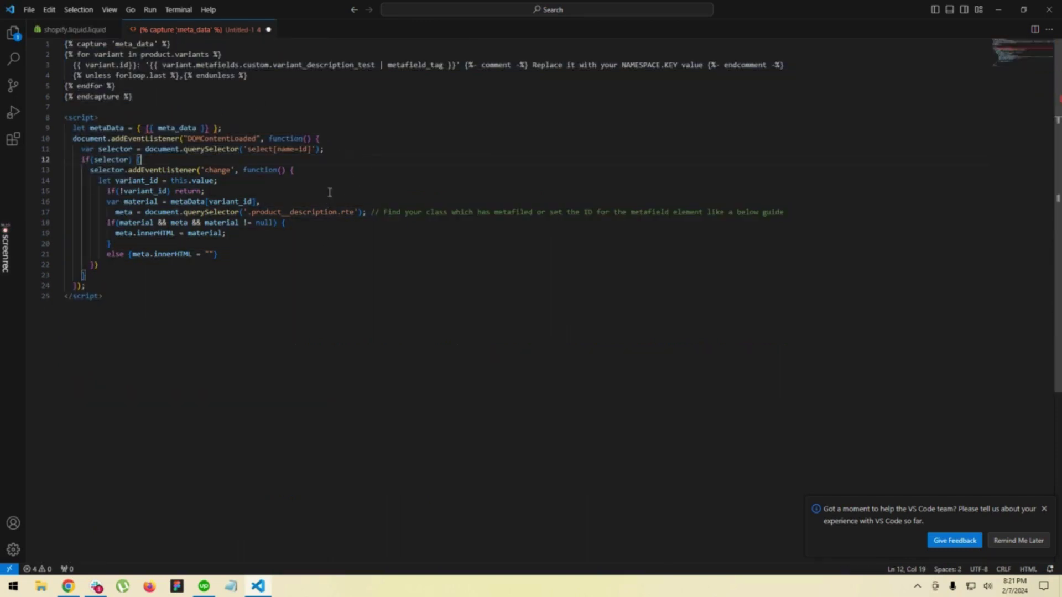
{"action": "double_click", "coordinate": [259, 149]}
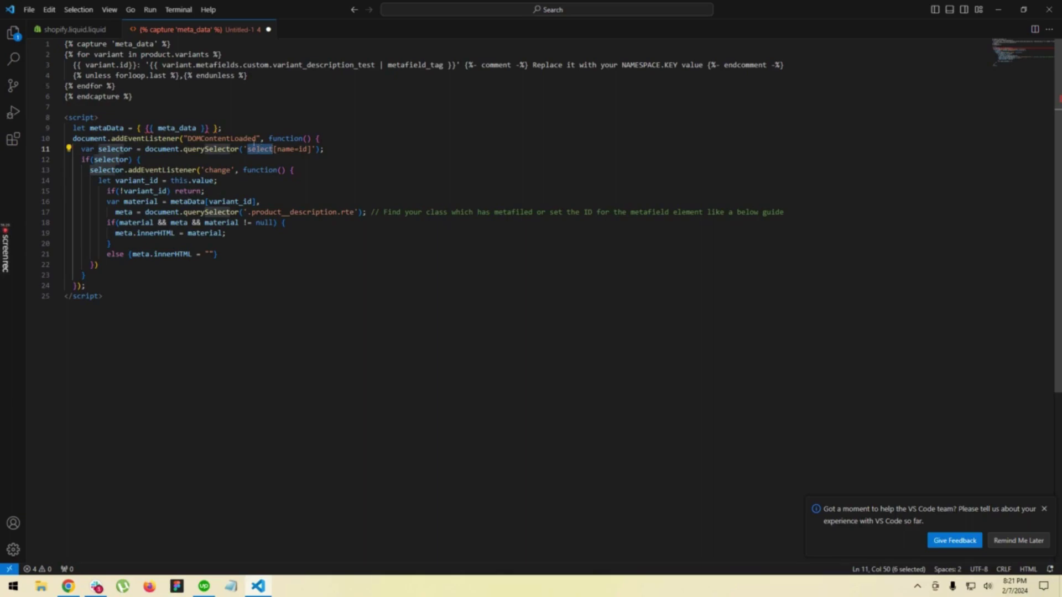
{"action": "left_click", "coordinate": [68, 586]}
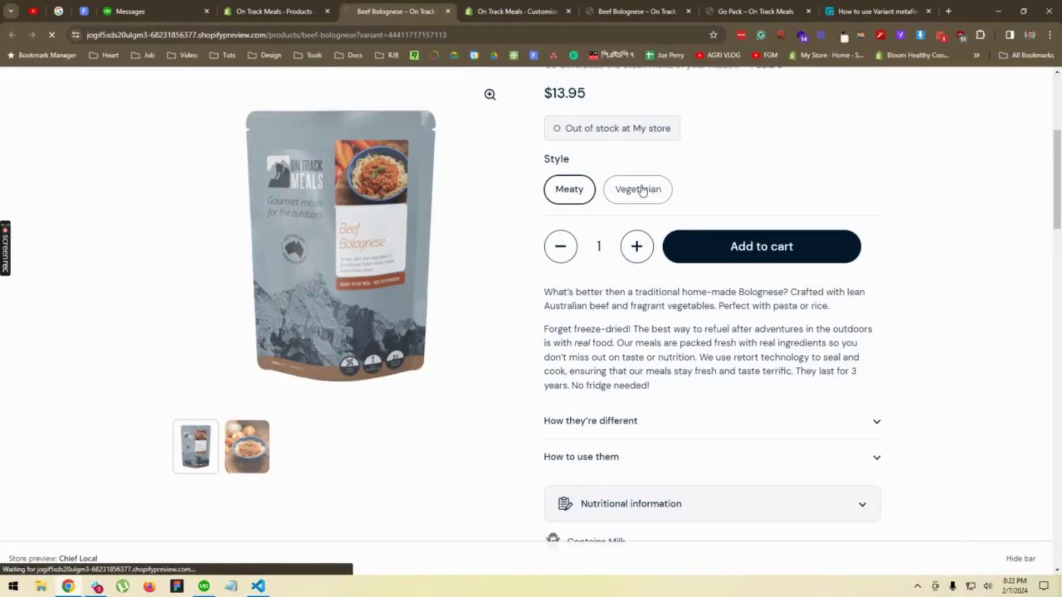
- Expand product-variant__container and its first item to reveal the Meaty radio input
{"action": "right_click", "coordinate": [688, 192]}
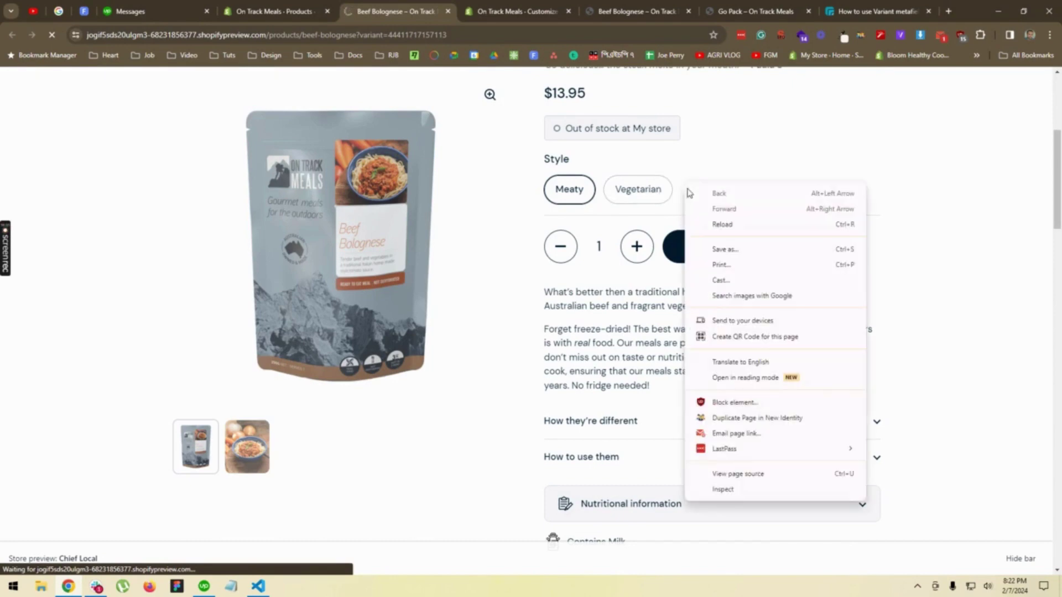
{"action": "left_click", "coordinate": [770, 493]}
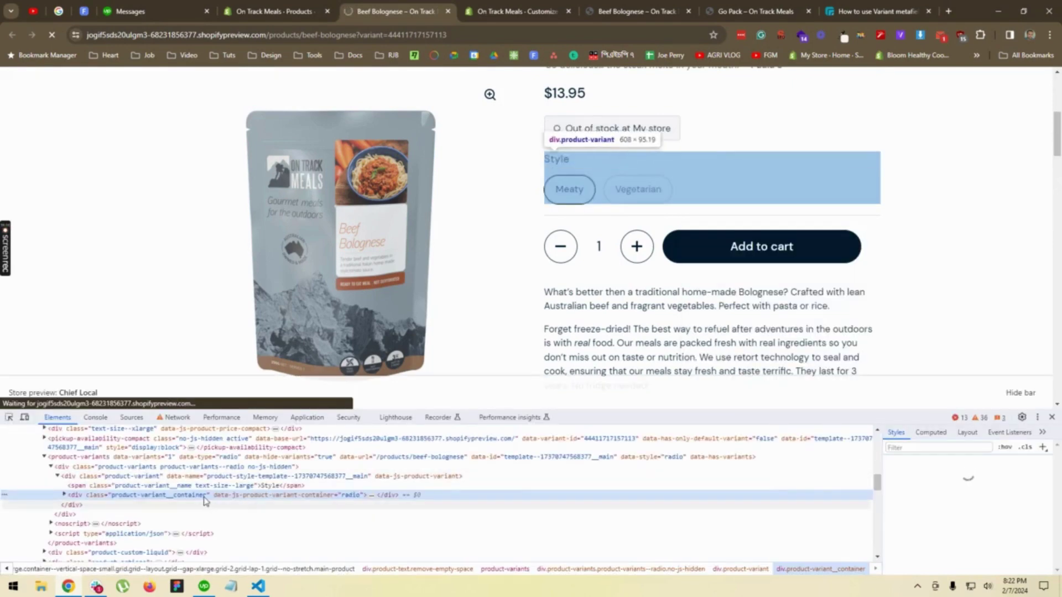
{"action": "left_click", "coordinate": [65, 495]}
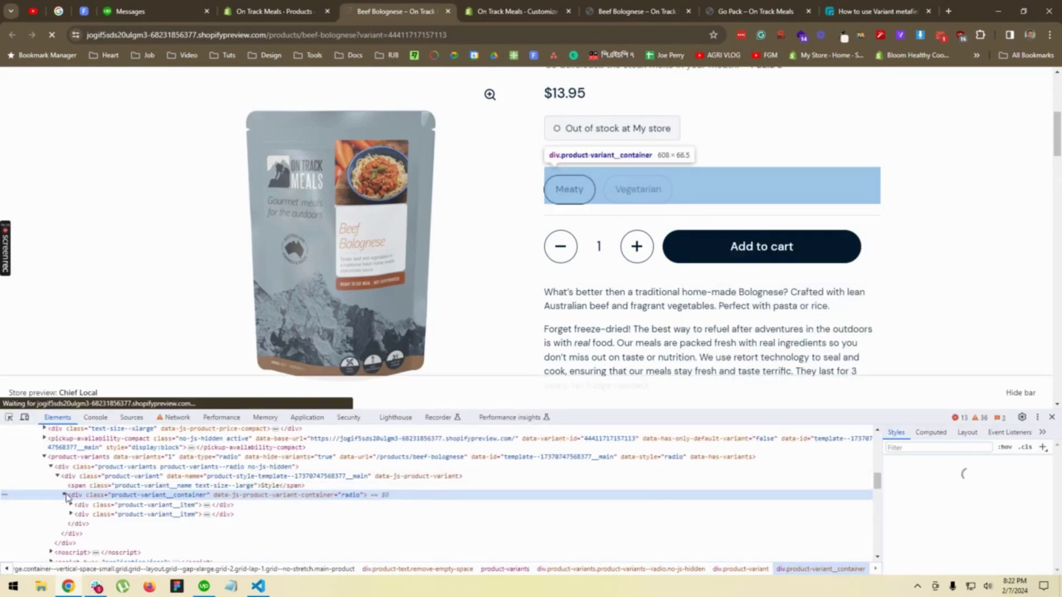
{"action": "left_click", "coordinate": [71, 505]}
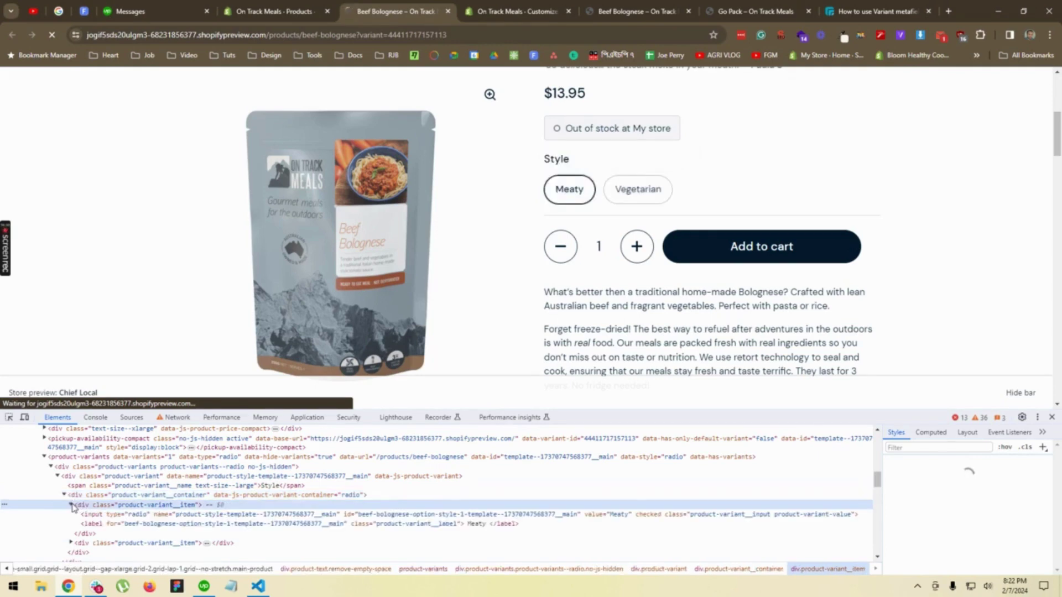
{"action": "left_click", "coordinate": [99, 515]}
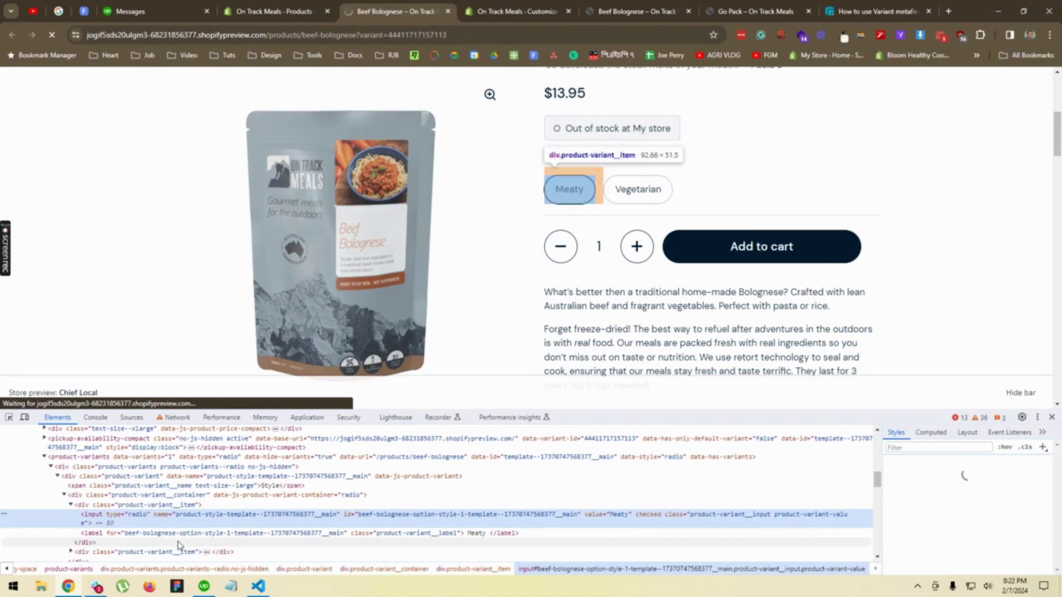
{"action": "mouse_move", "coordinate": [258, 586]}
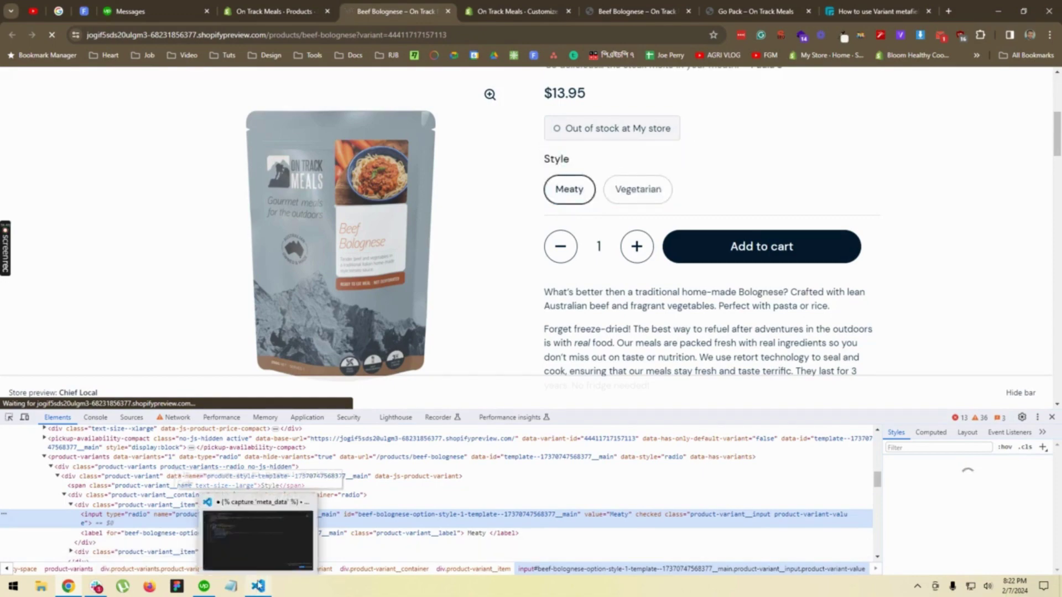
{"action": "left_click", "coordinate": [257, 539]}
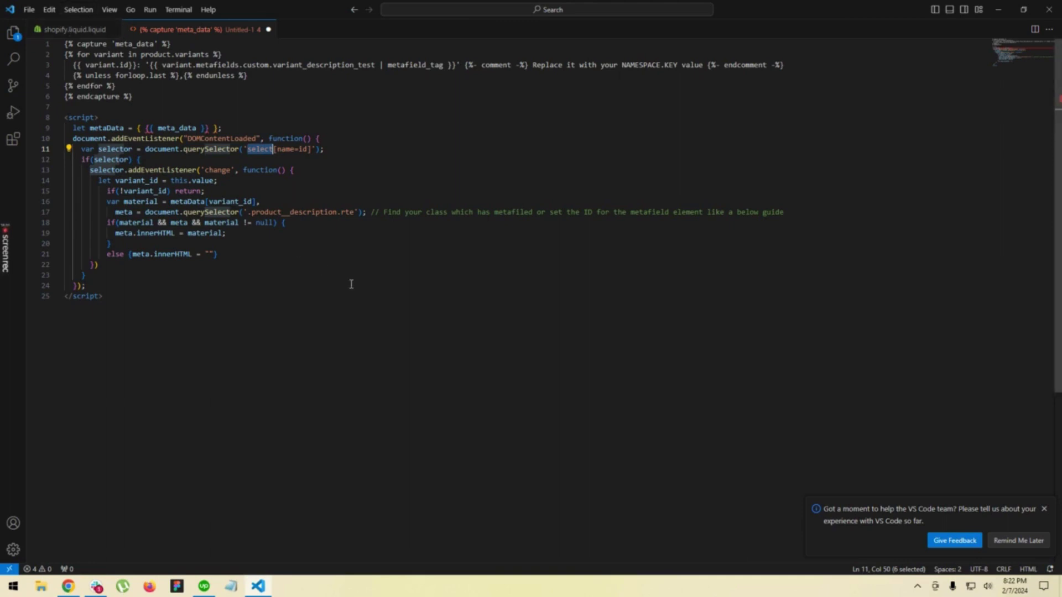
- Change line 11's query from select[name=id] to input[name=id] and select the whole snippet
{"action": "type", "text": "input"}
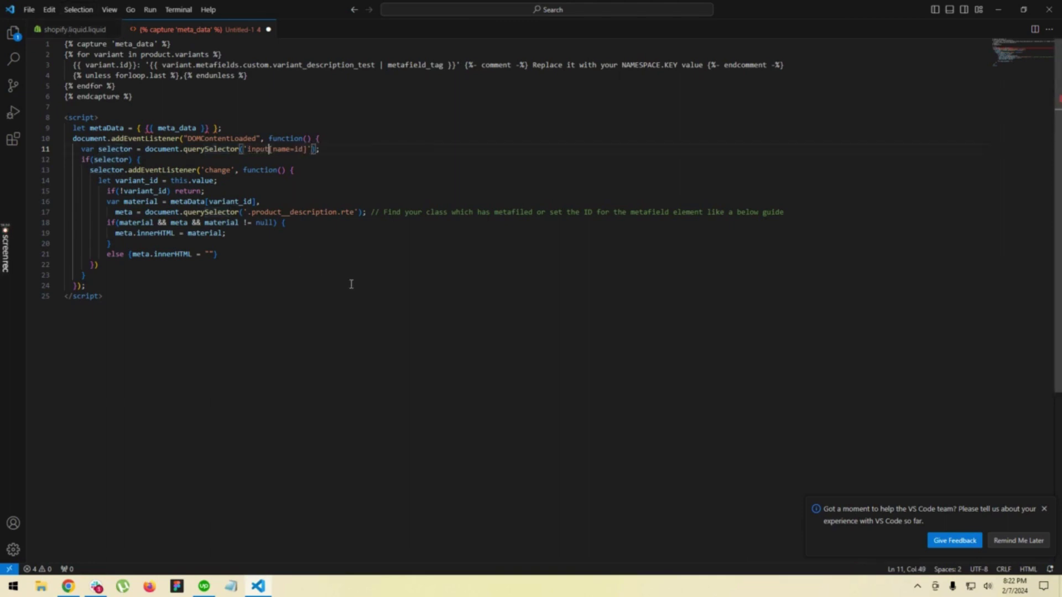
{"action": "left_click", "coordinate": [194, 279]}
{"action": "key", "text": "ctrl+a"}
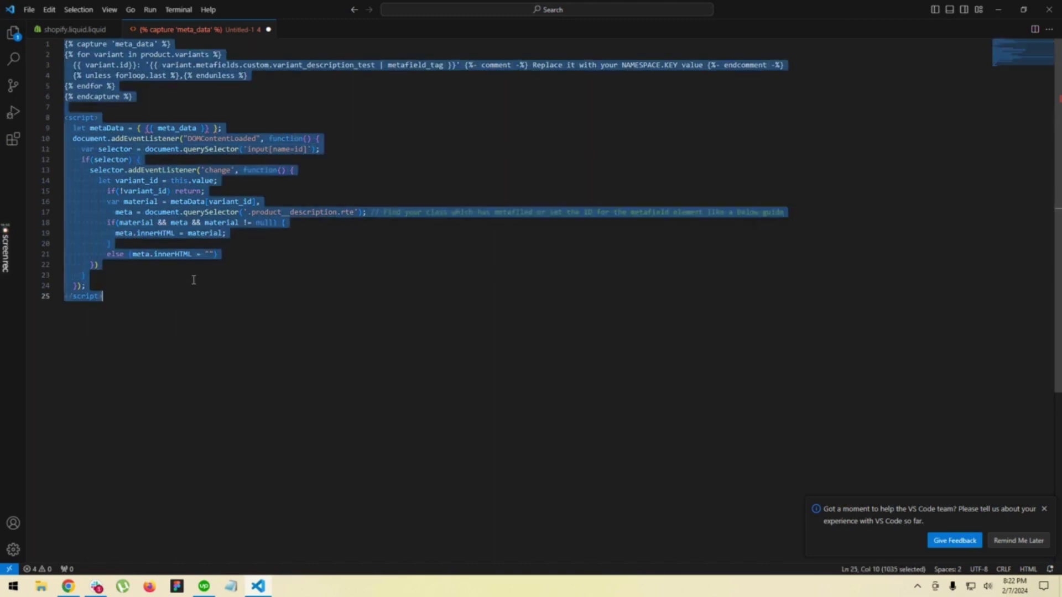
{"action": "left_click", "coordinate": [68, 586]}
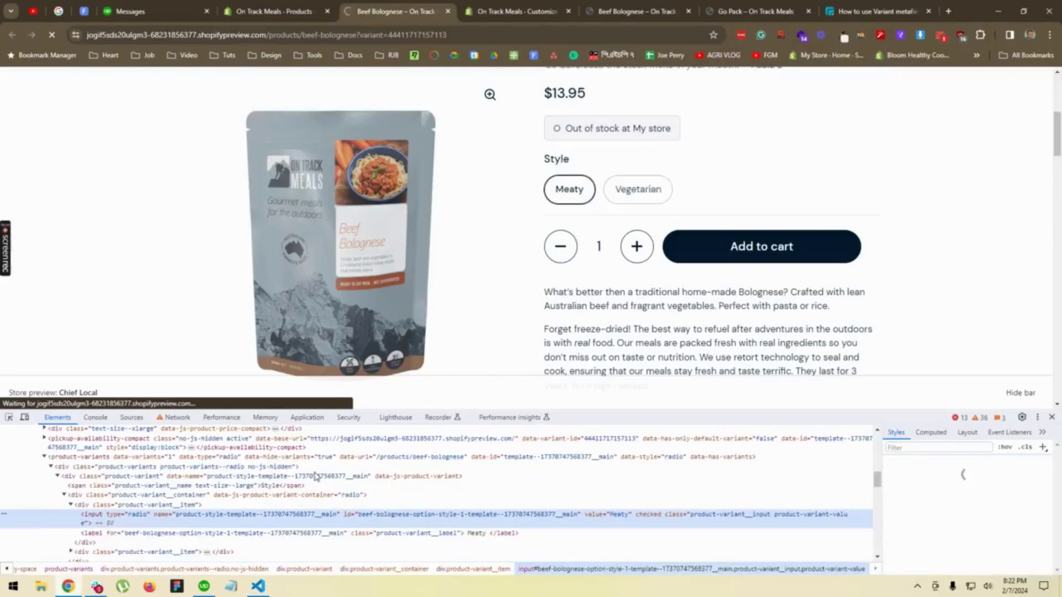
- Overwrite the Custom Liquid code with the input[name=id] snippet, save, and reload the preview
{"action": "left_click", "coordinate": [301, 12]}
{"action": "left_click", "coordinate": [468, 14]}
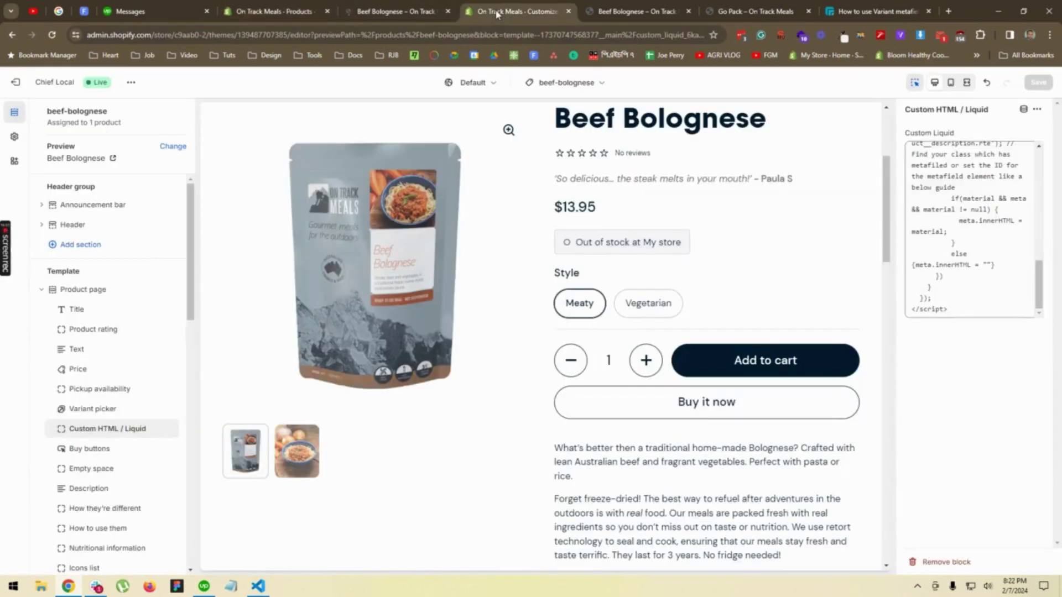
{"action": "left_click", "coordinate": [992, 248]}
{"action": "key", "text": "ctrl+a"}
{"action": "key", "text": "ctrl+v"}
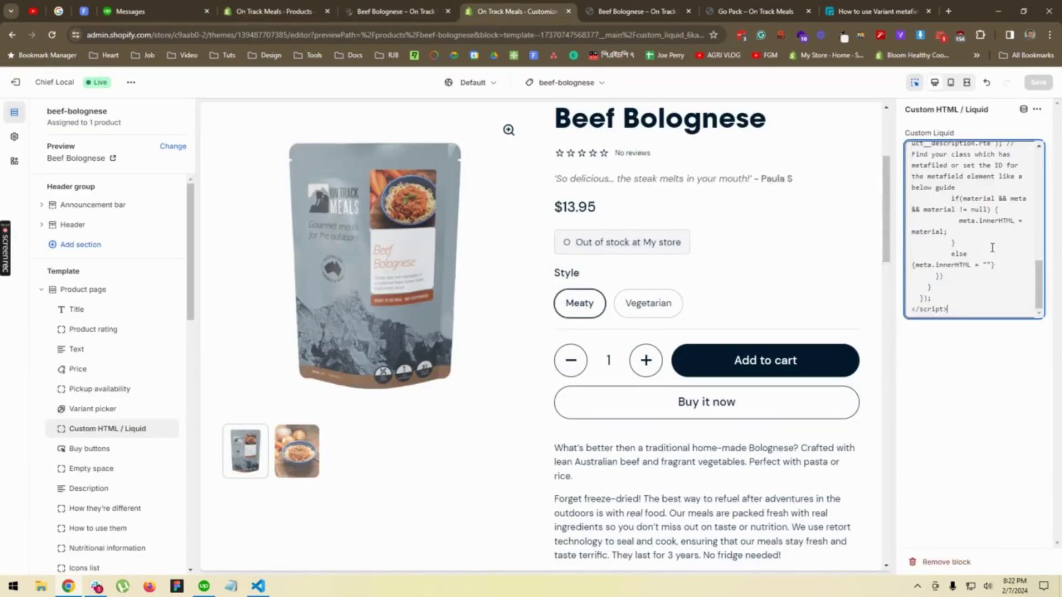
{"action": "scroll", "coordinate": [992, 248], "scroll_direction": "up", "scroll_amount": 5}
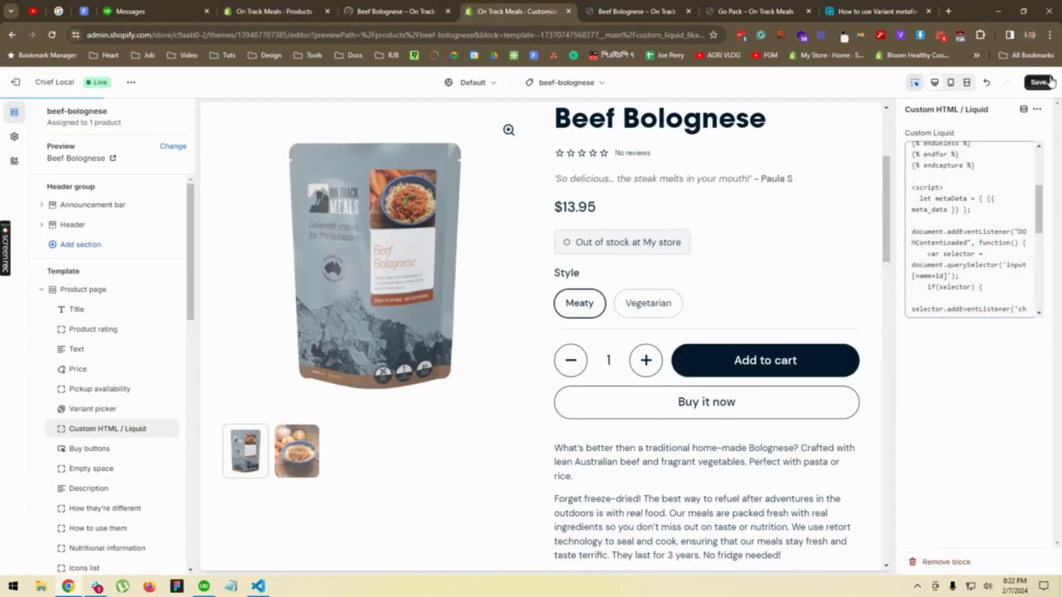
{"action": "left_click", "coordinate": [1046, 82]}
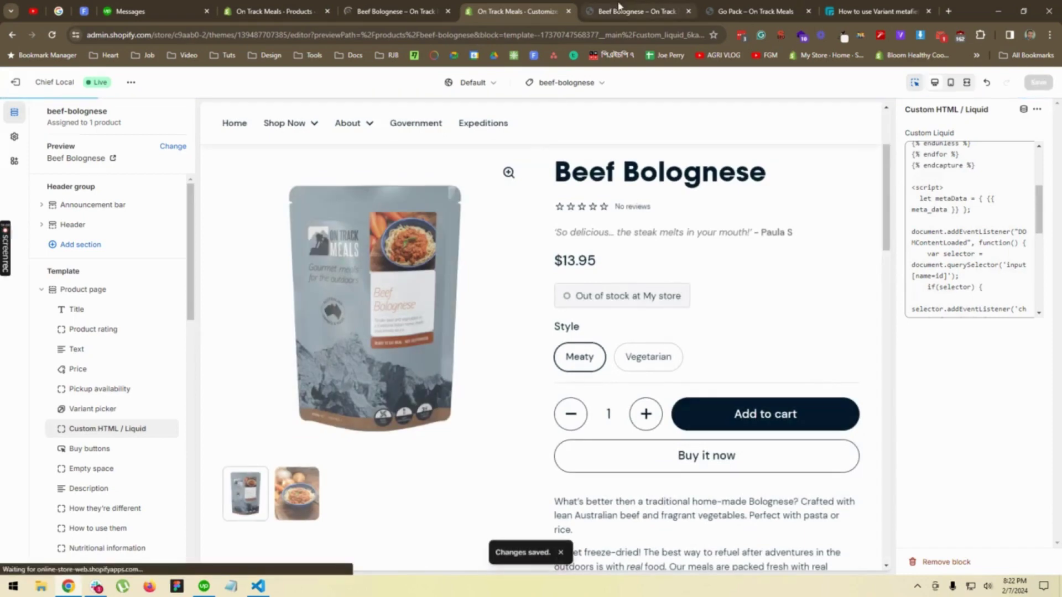
{"action": "left_click", "coordinate": [636, 11]}
{"action": "left_click", "coordinate": [53, 36]}
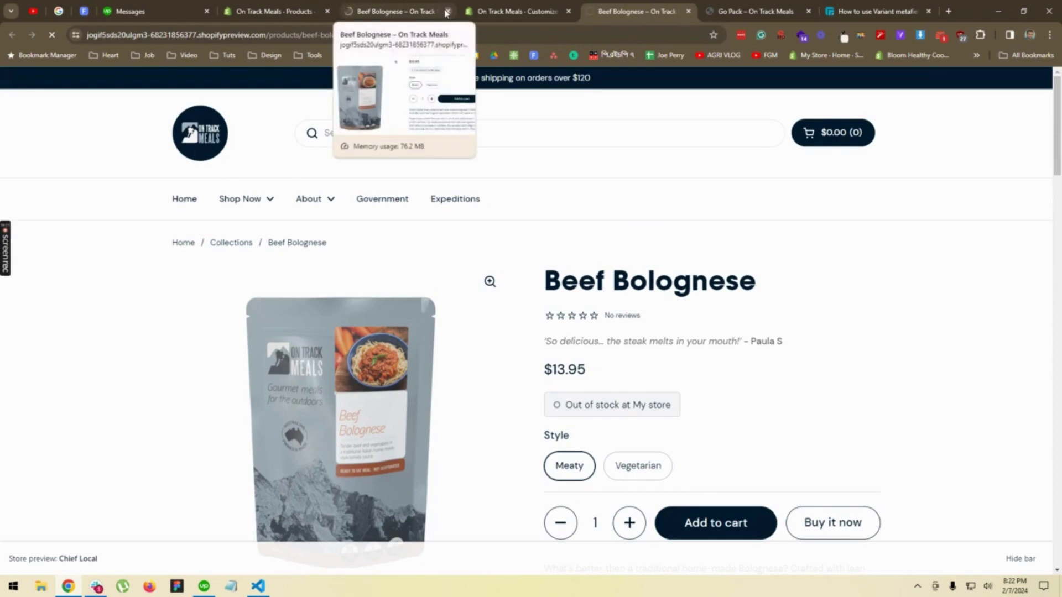
- Close the outdated Beef Bolognese tab and preview it again from the Products list
{"action": "left_click", "coordinate": [447, 12]}
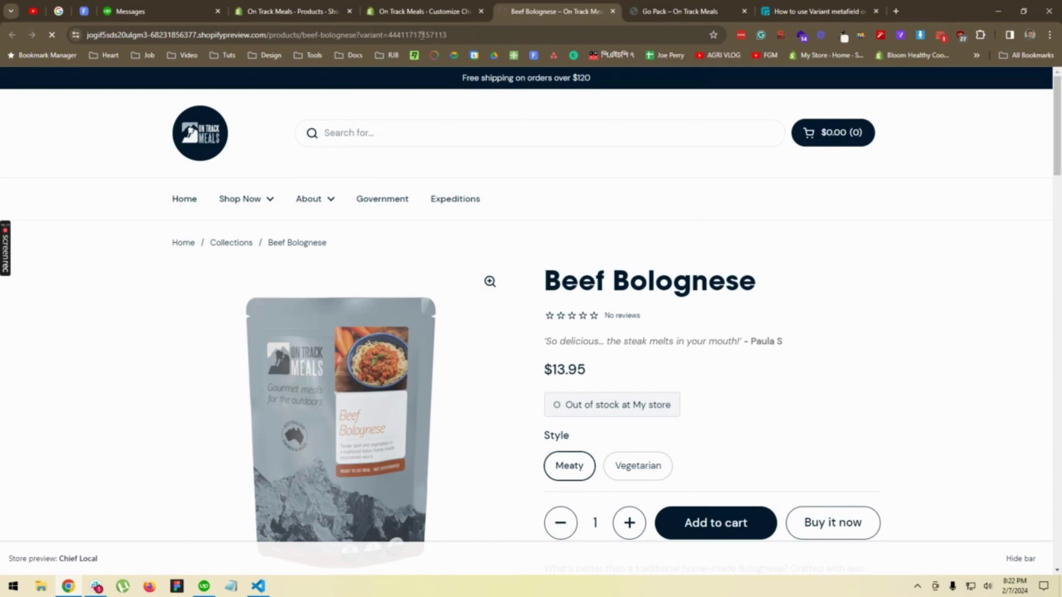
{"action": "left_click", "coordinate": [302, 12]}
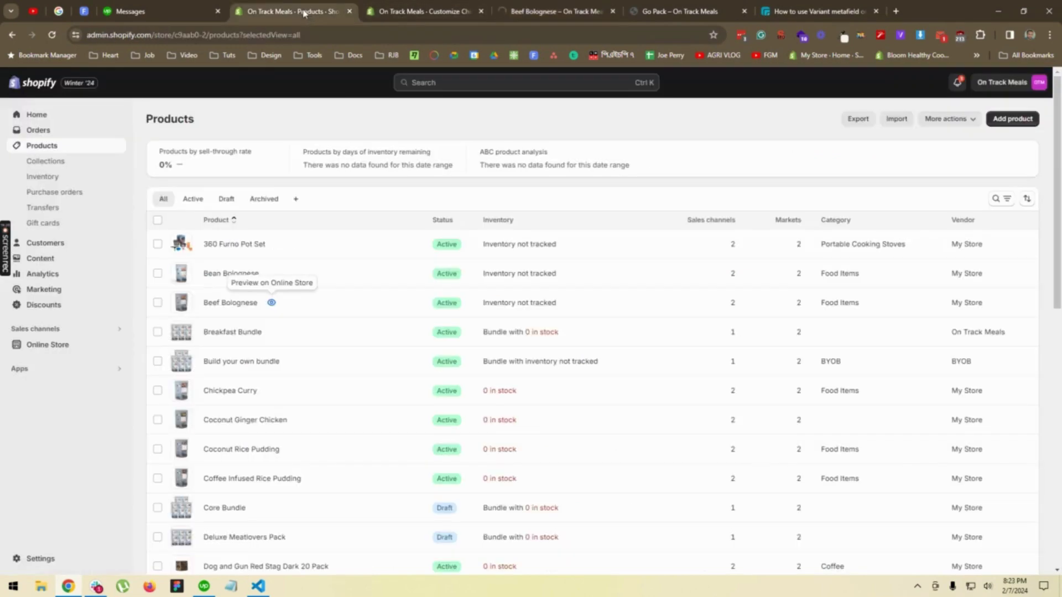
{"action": "left_click", "coordinate": [271, 304]}
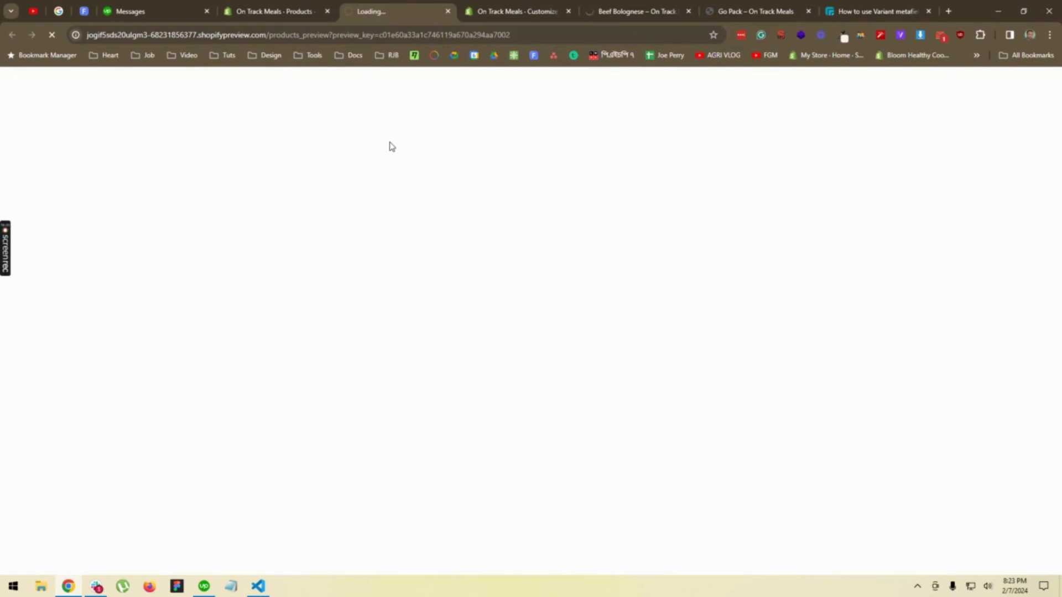
- Load the netis router admin at 192.168.1.1 and view its Advanced status page
{"action": "left_click", "coordinate": [948, 19]}
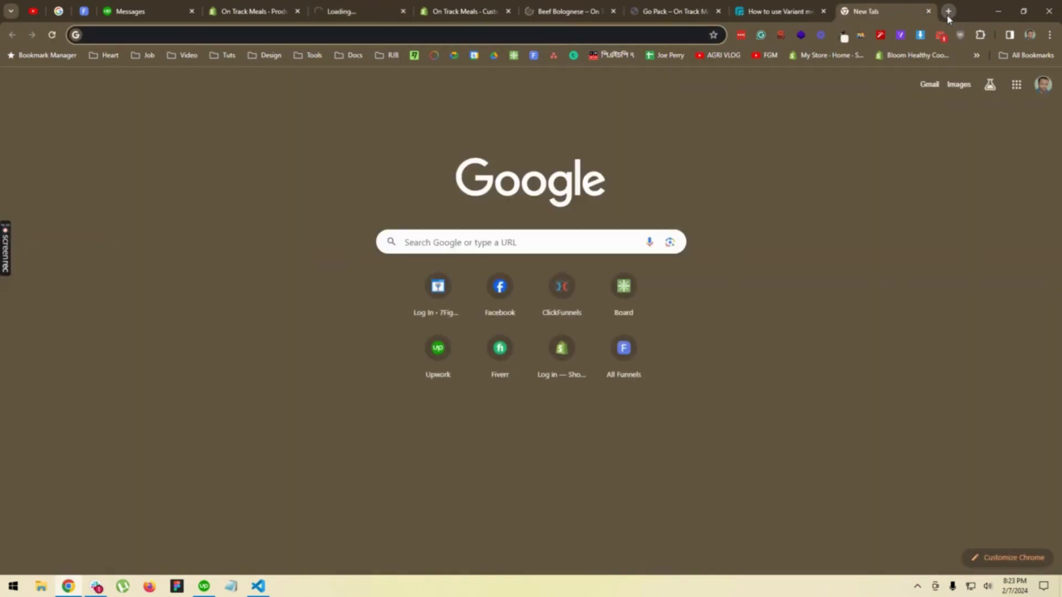
{"action": "type", "text": "1"}
{"action": "key", "text": "Return"}
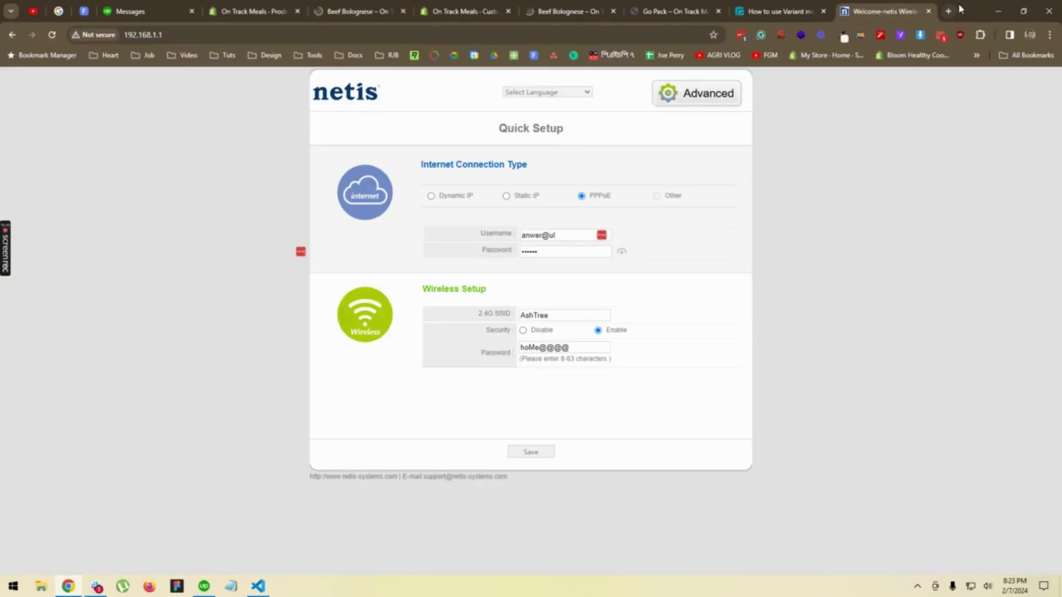
{"action": "left_click", "coordinate": [680, 102]}
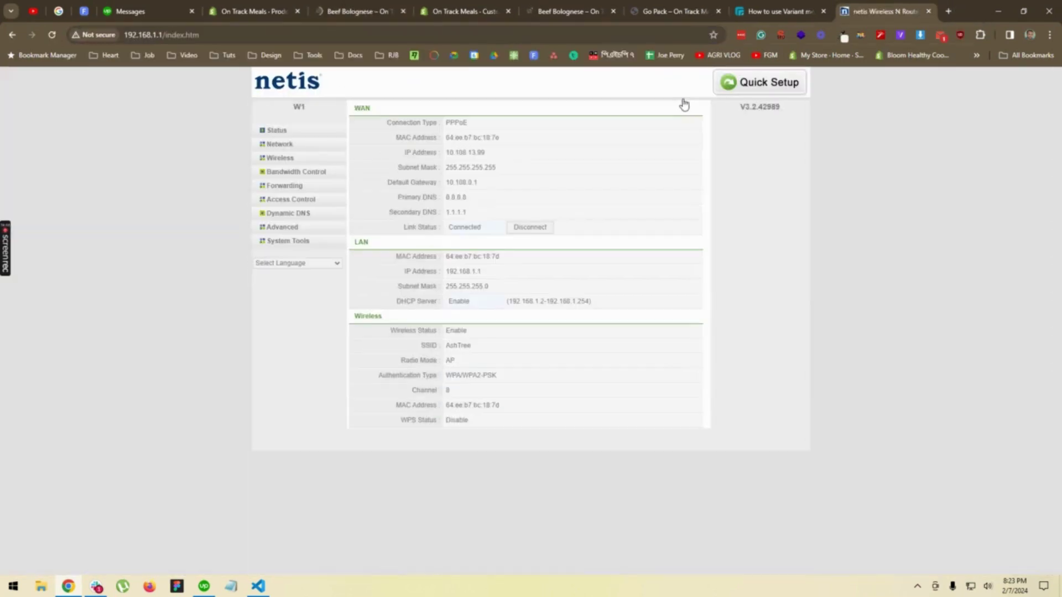
{"action": "left_click", "coordinate": [564, 13]}
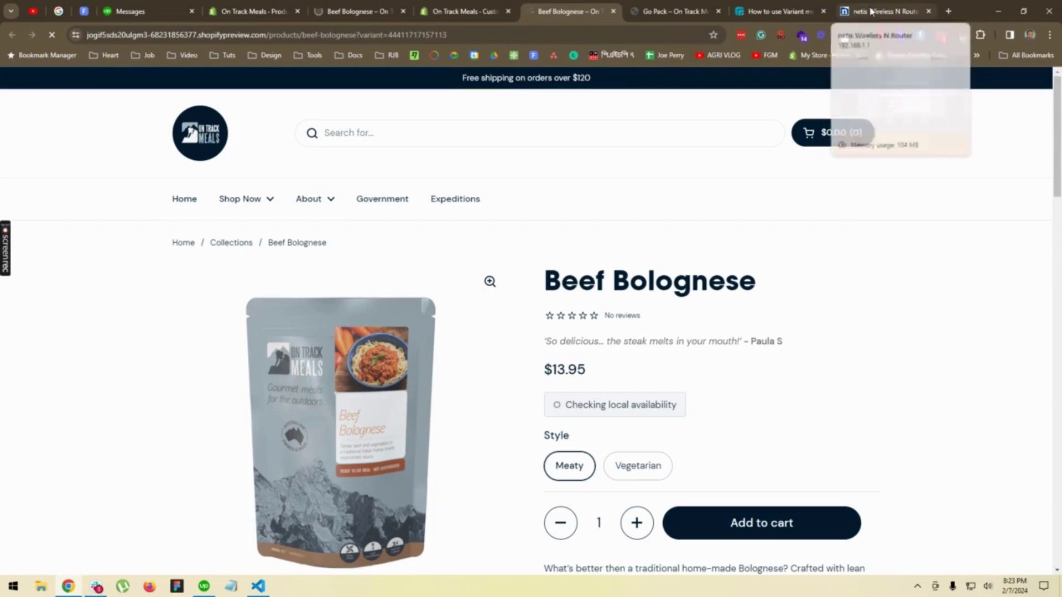
- Close the router admin page, select the Vegetarian Style, and inspect its swapped-in description text
{"action": "left_click", "coordinate": [928, 11]}
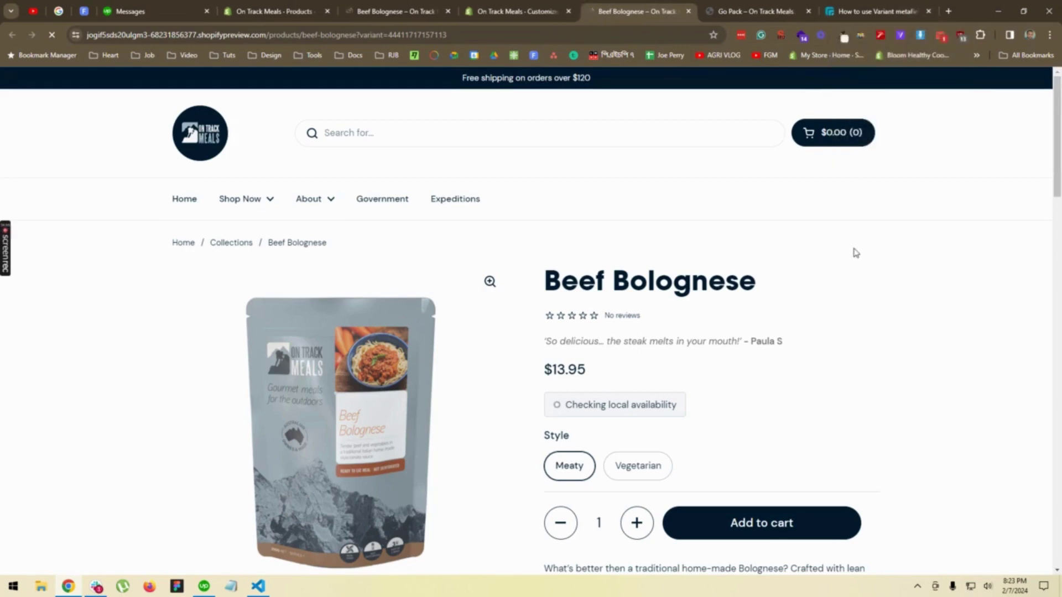
{"action": "scroll", "coordinate": [854, 251], "scroll_direction": "down", "scroll_amount": 4}
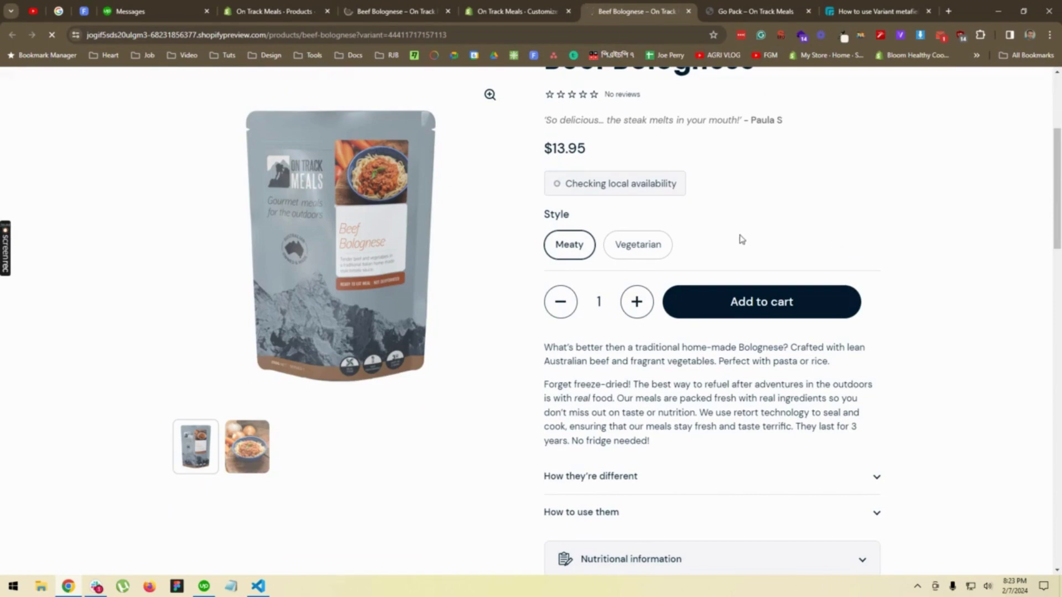
{"action": "left_click", "coordinate": [641, 248]}
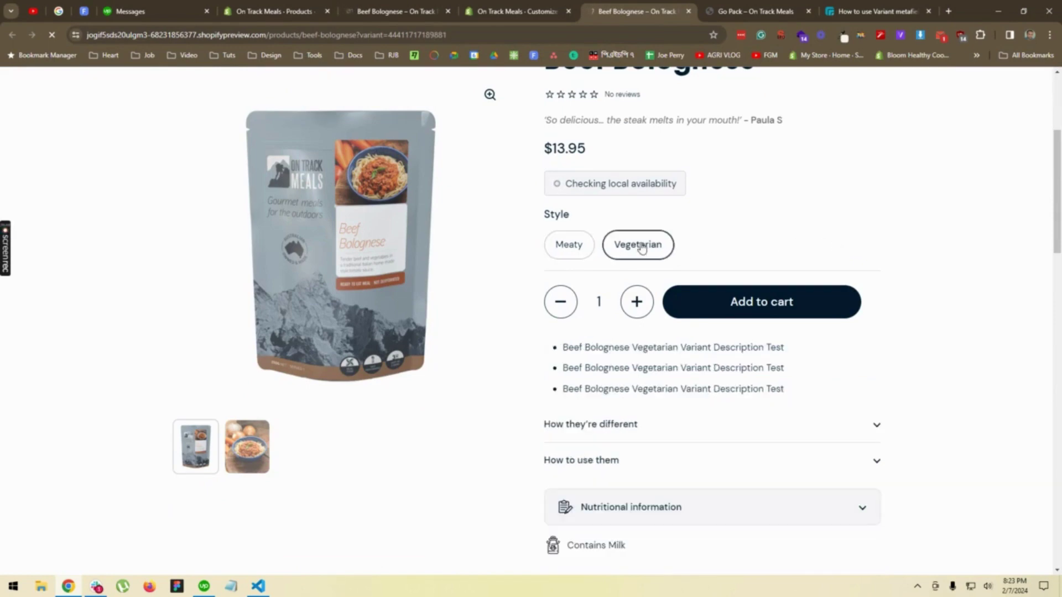
{"action": "left_click_drag", "start_coordinate": [796, 400], "coordinate": [602, 367]}
{"action": "left_click", "coordinate": [605, 366]}
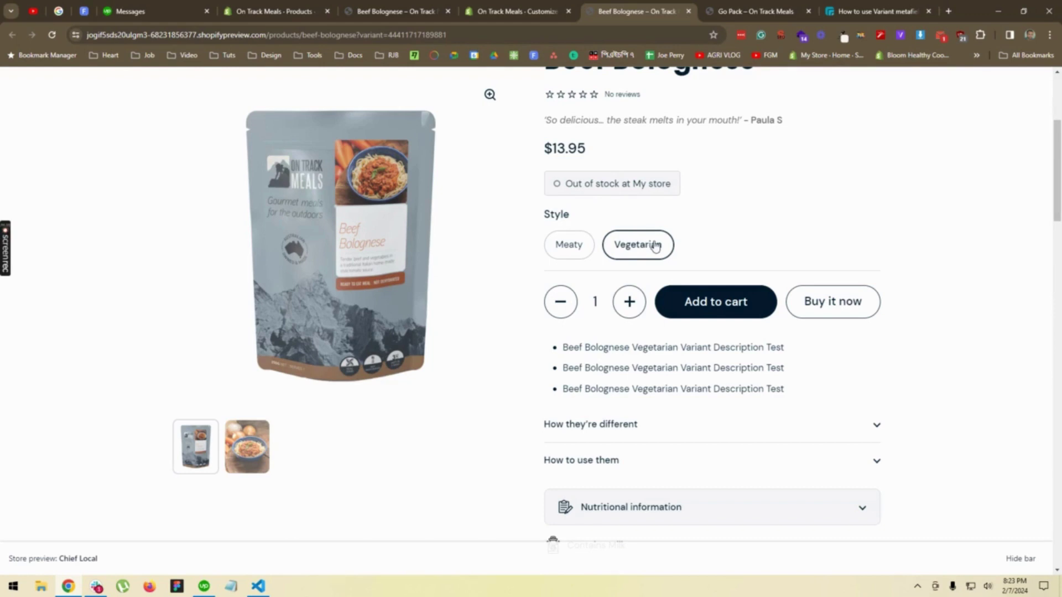
- Select the Meaty Style and inspect its three Meaty Variant Description Test bullets
{"action": "left_click", "coordinate": [585, 255]}
{"action": "triple_click", "coordinate": [642, 347]}
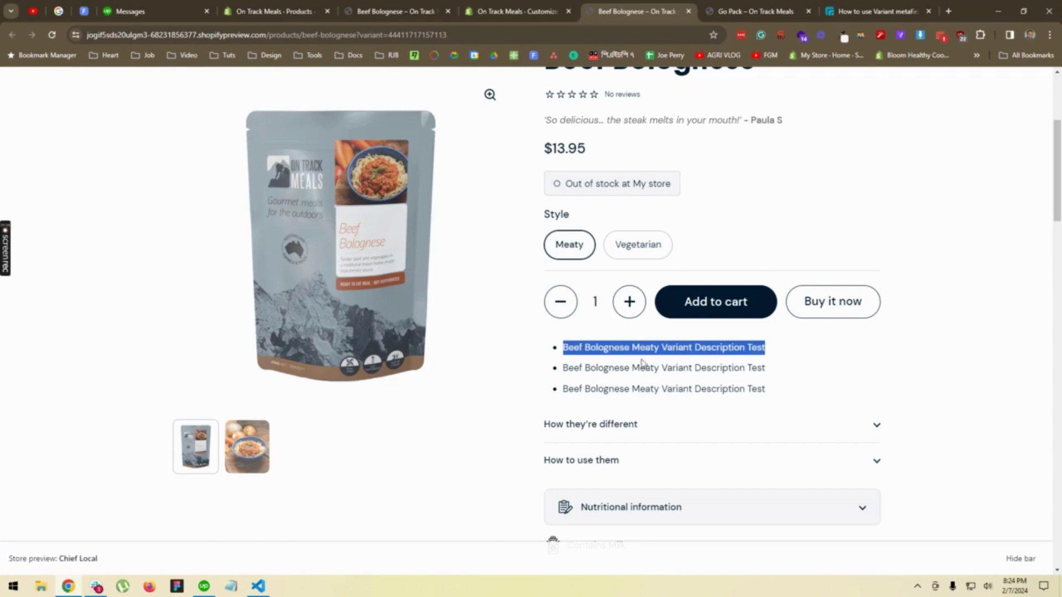
{"action": "triple_click", "coordinate": [644, 367]}
{"action": "triple_click", "coordinate": [632, 388]}
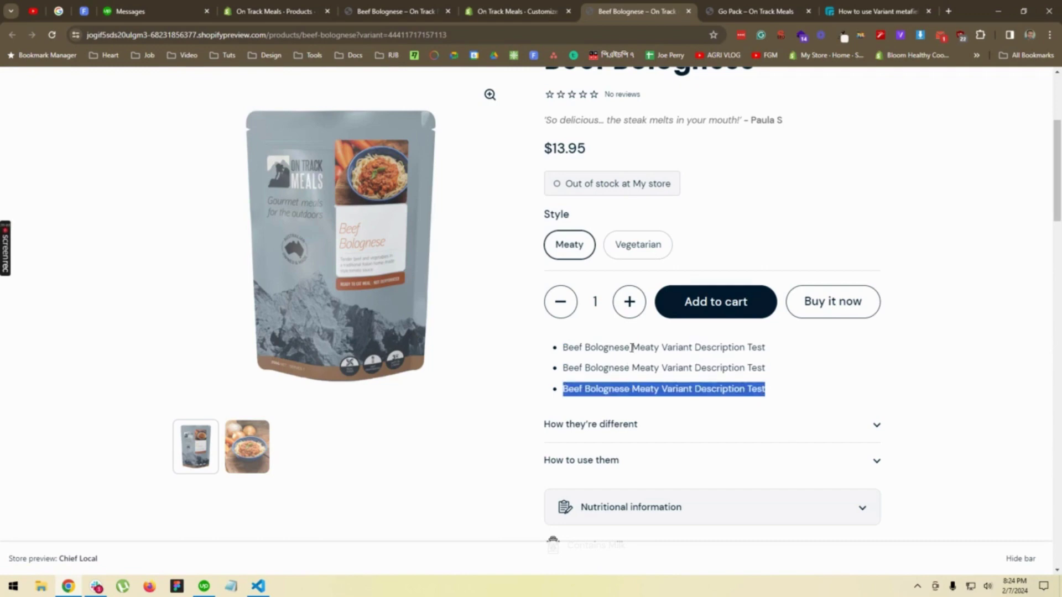
{"action": "scroll", "coordinate": [631, 348], "scroll_direction": "up", "scroll_amount": 4}
{"action": "scroll", "coordinate": [632, 349], "scroll_direction": "down", "scroll_amount": 4}
{"action": "scroll", "coordinate": [632, 345], "scroll_direction": "up", "scroll_amount": 3}
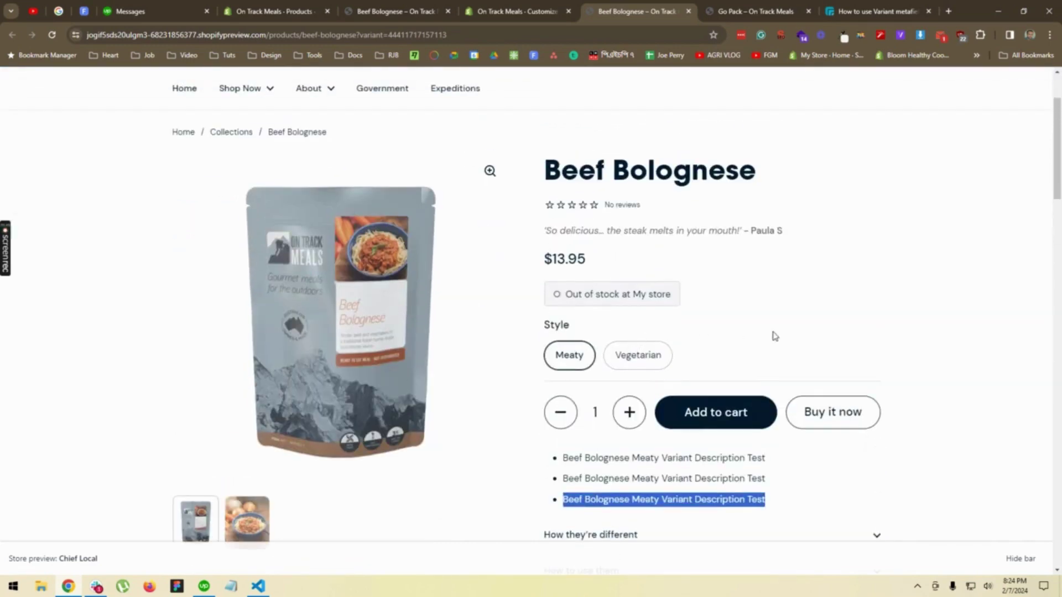